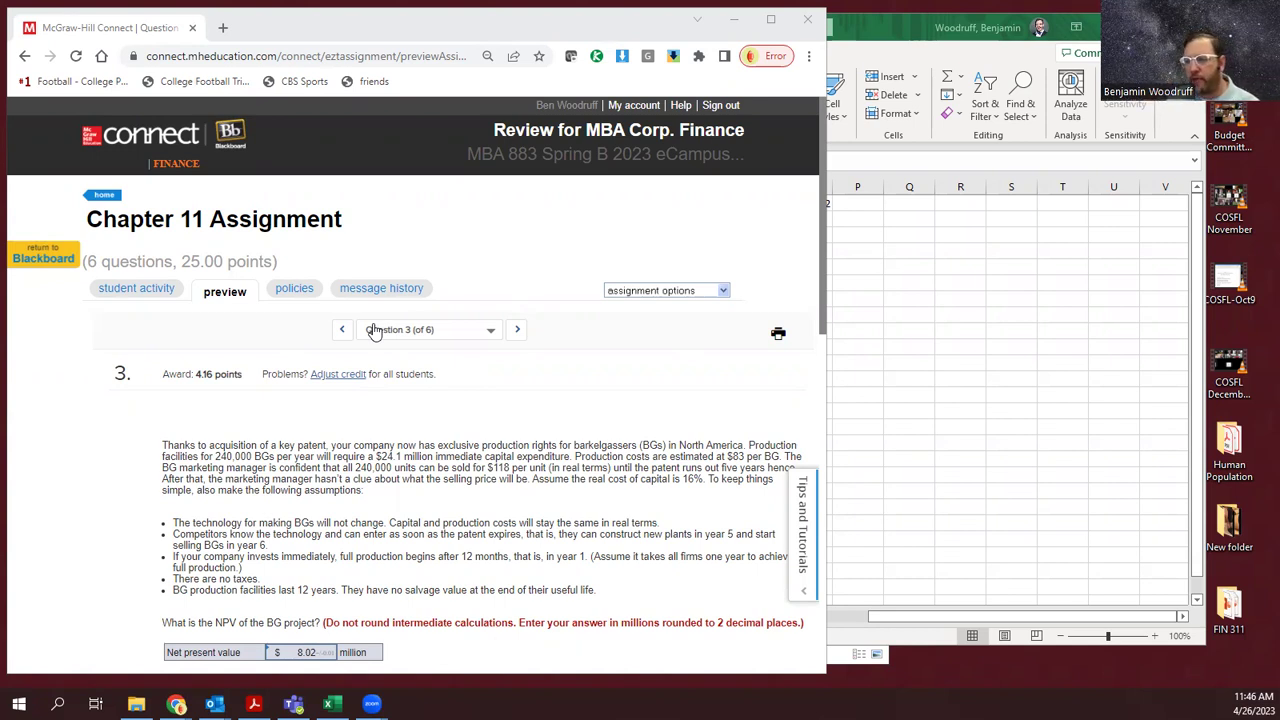
Scroll through Question 3's worked solution with the $8.02 million NPV and bring the workbook forward.
{"action": "scroll", "coordinate": [605, 438], "scroll_direction": "down", "scroll_amount": 3}
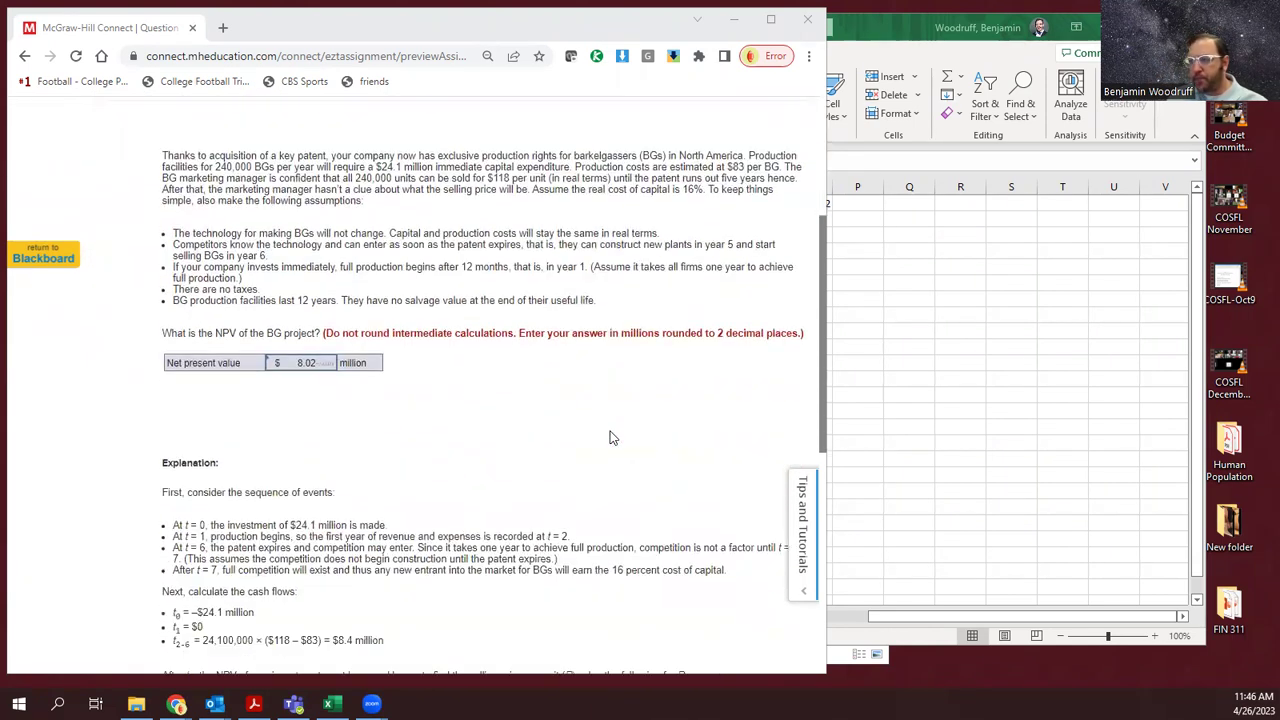
{"action": "scroll", "coordinate": [573, 448], "scroll_direction": "down", "scroll_amount": 1}
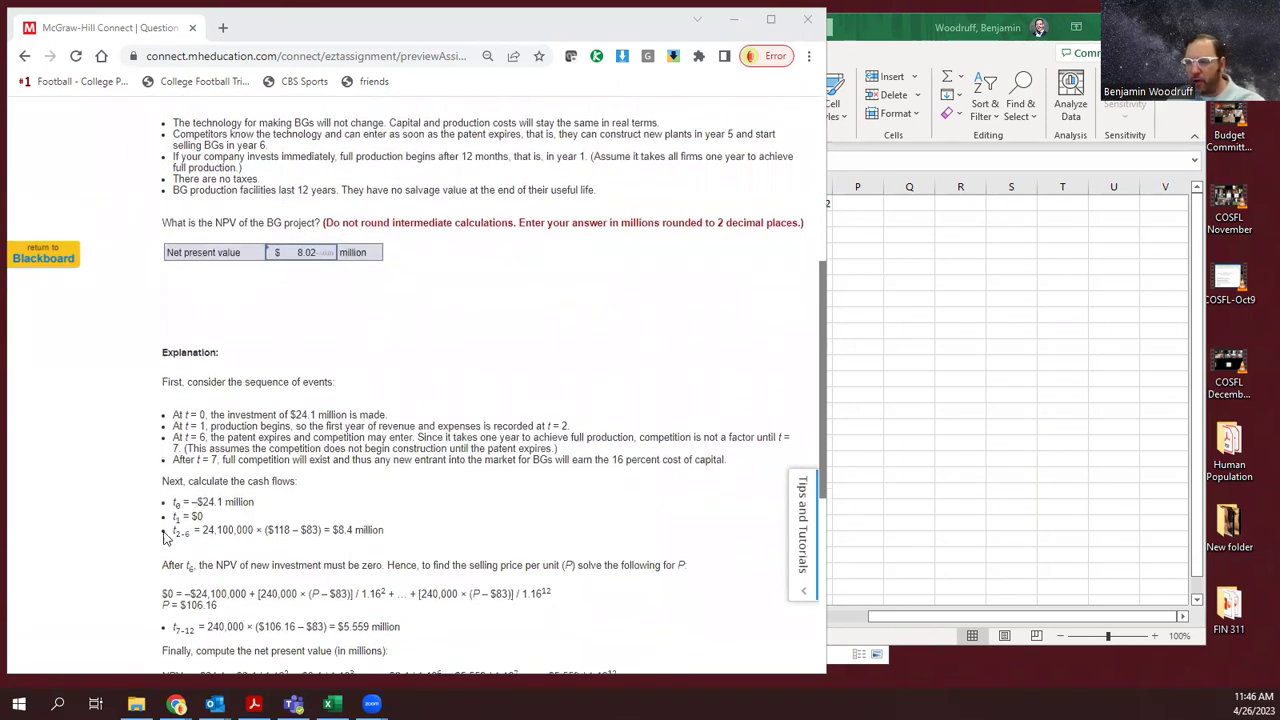
{"action": "scroll", "coordinate": [232, 526], "scroll_direction": "down", "scroll_amount": 1}
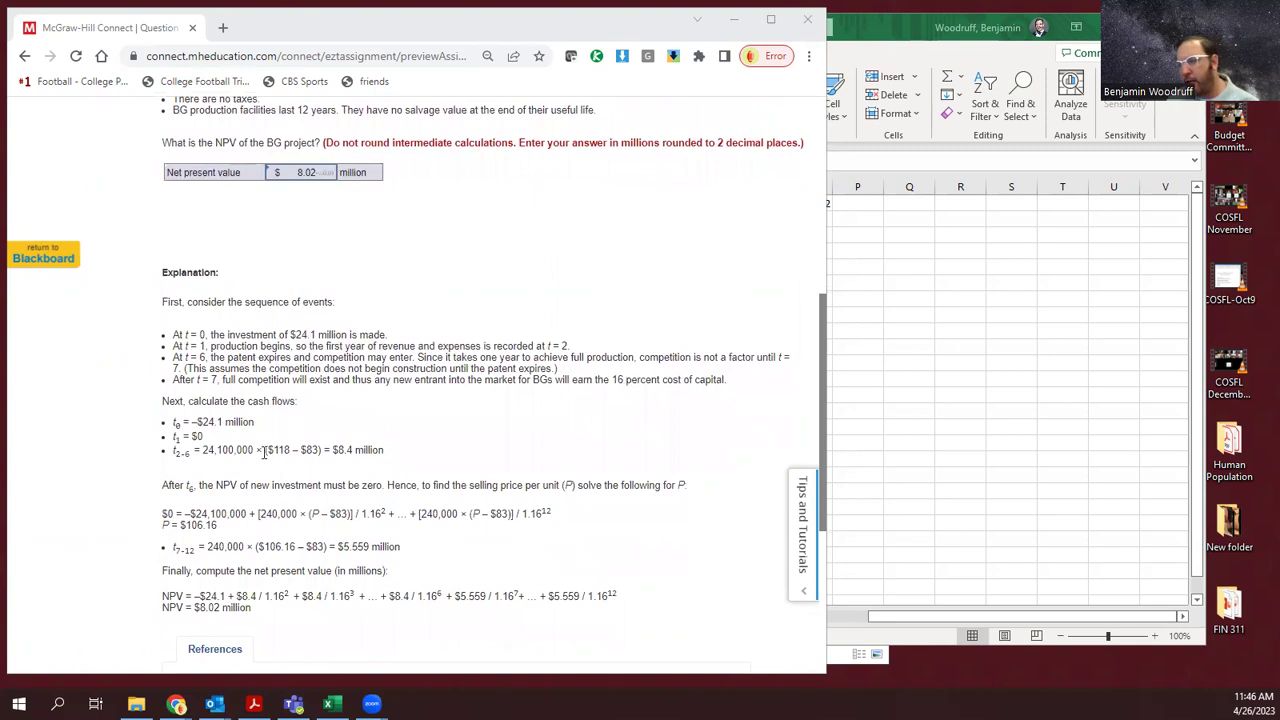
{"action": "left_click", "coordinate": [976, 411]}
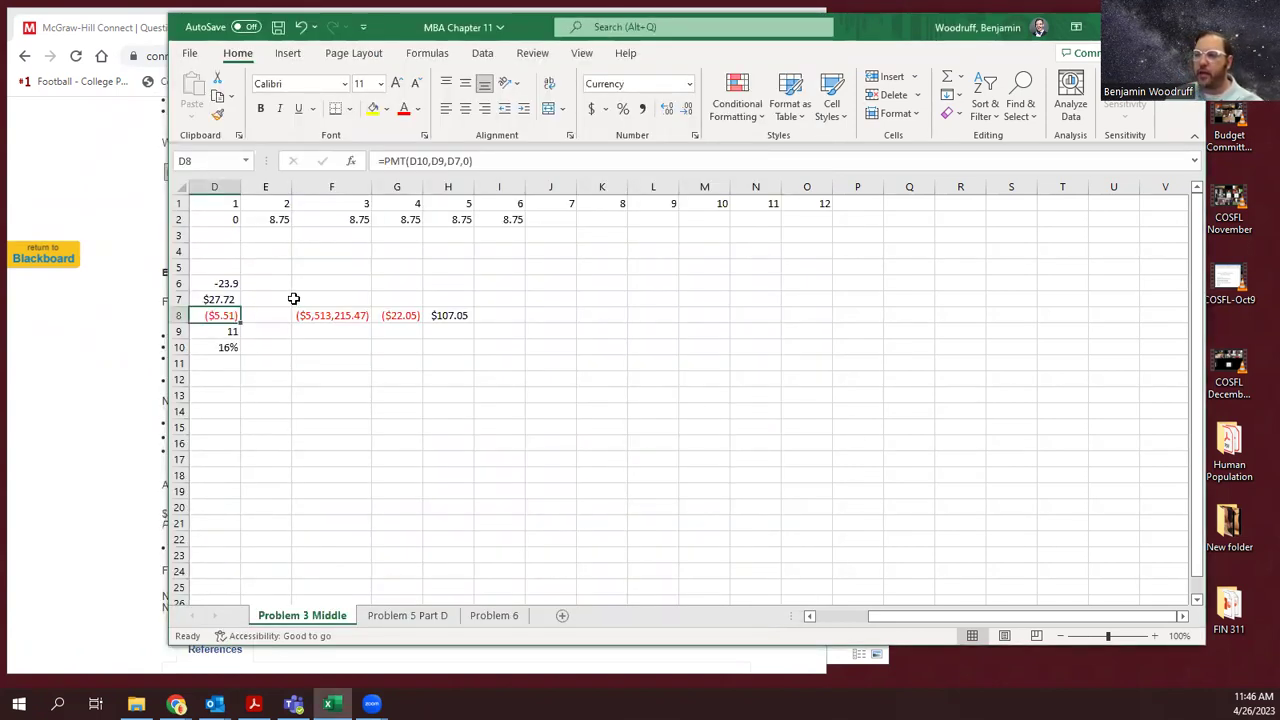
Inspect the D6 investment and D7 formula, comparing them against the Connect question.
{"action": "left_click", "coordinate": [218, 283]}
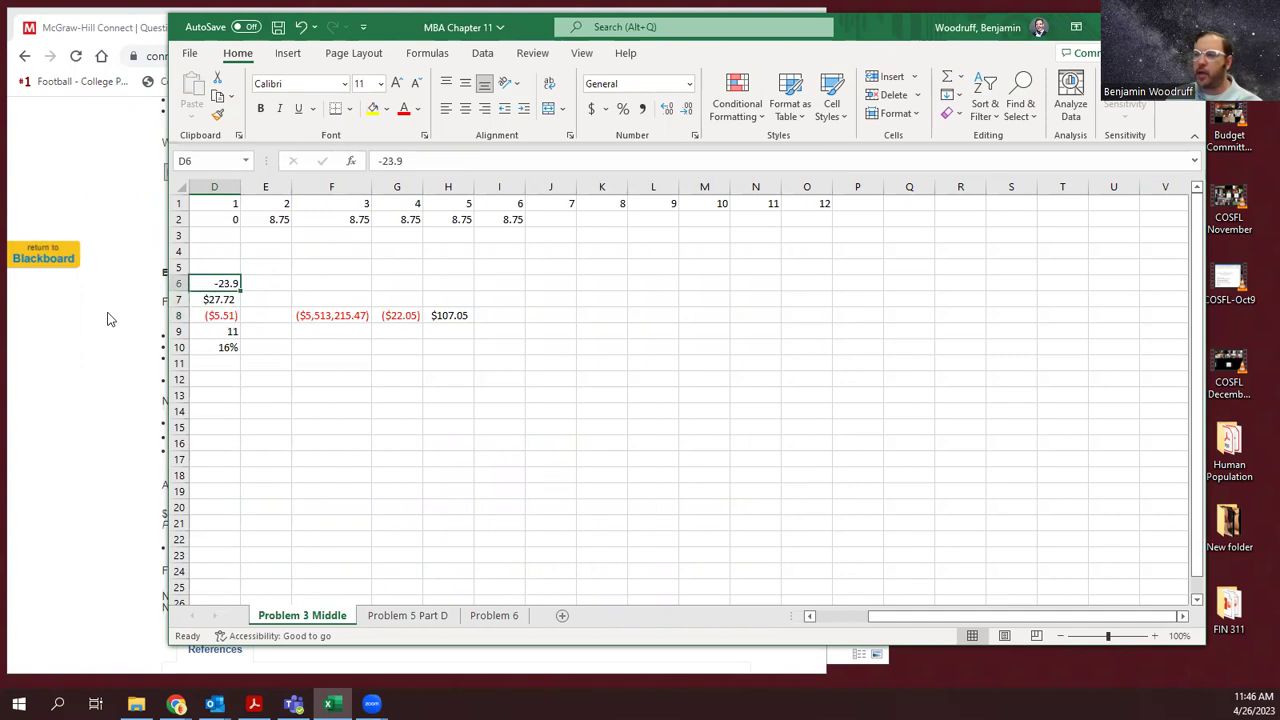
{"action": "left_click", "coordinate": [219, 300]}
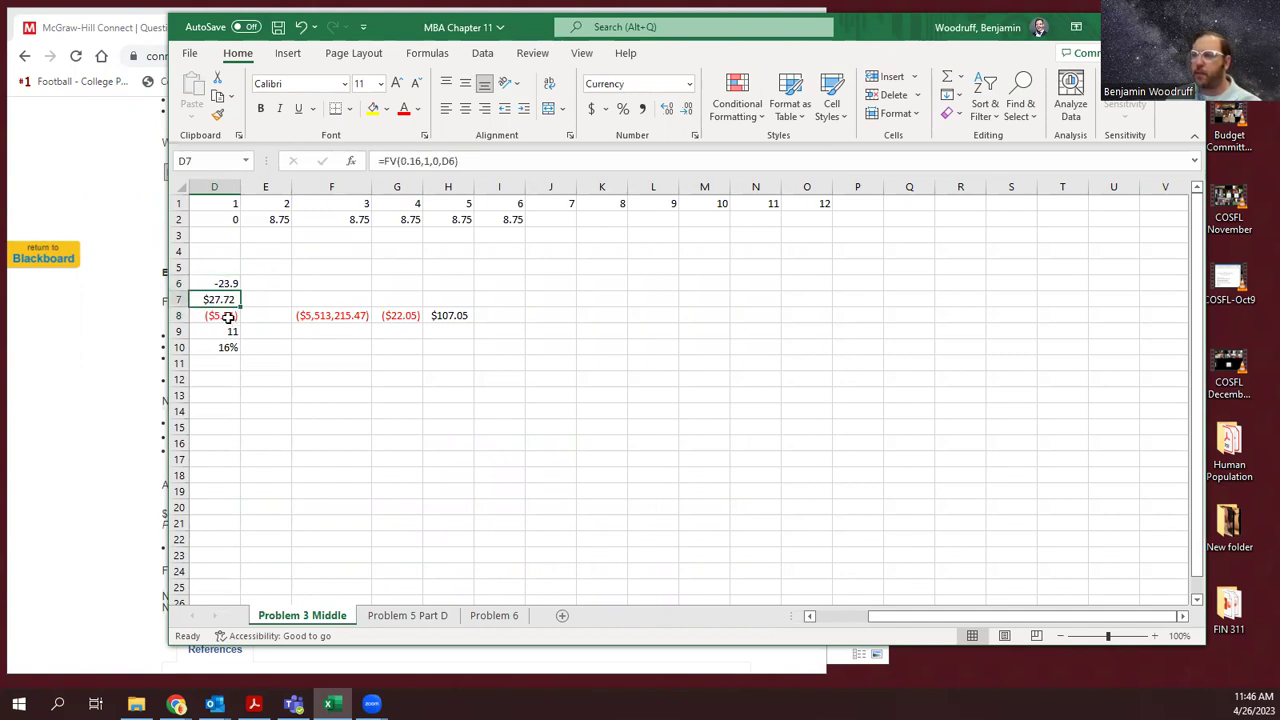
{"action": "left_click", "coordinate": [85, 314]}
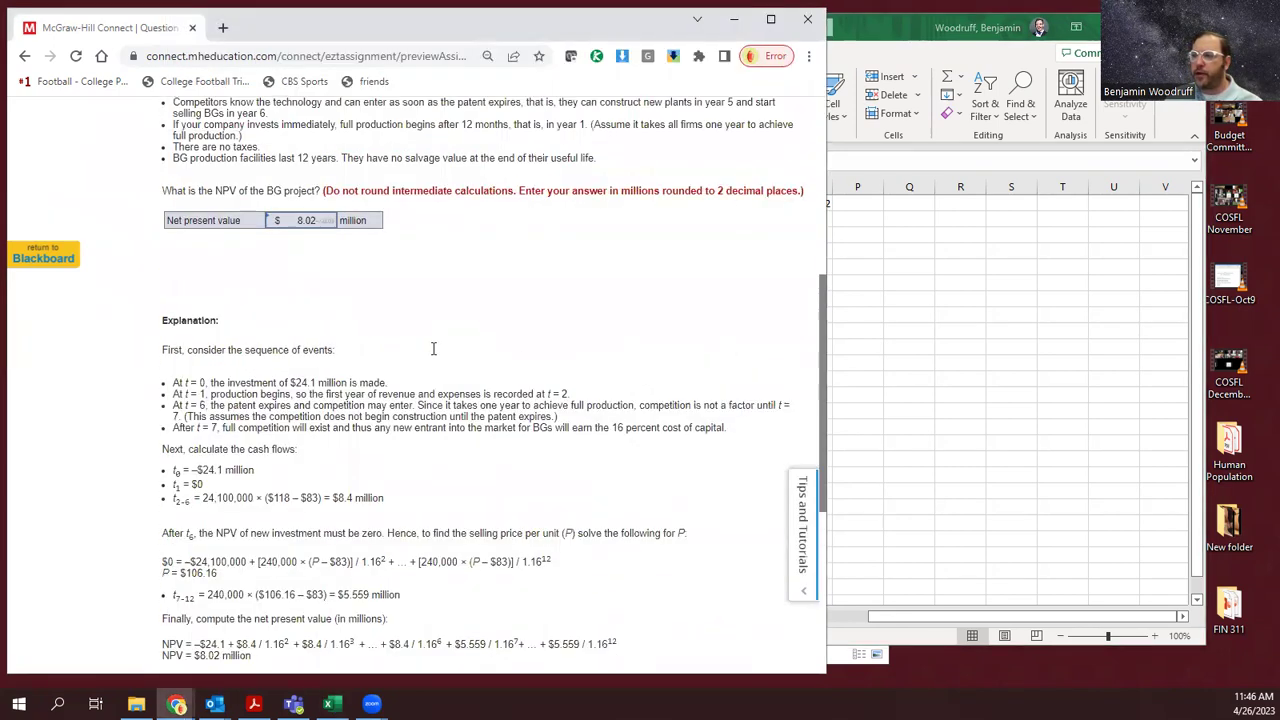
{"action": "scroll", "coordinate": [432, 347], "scroll_direction": "up", "scroll_amount": 3}
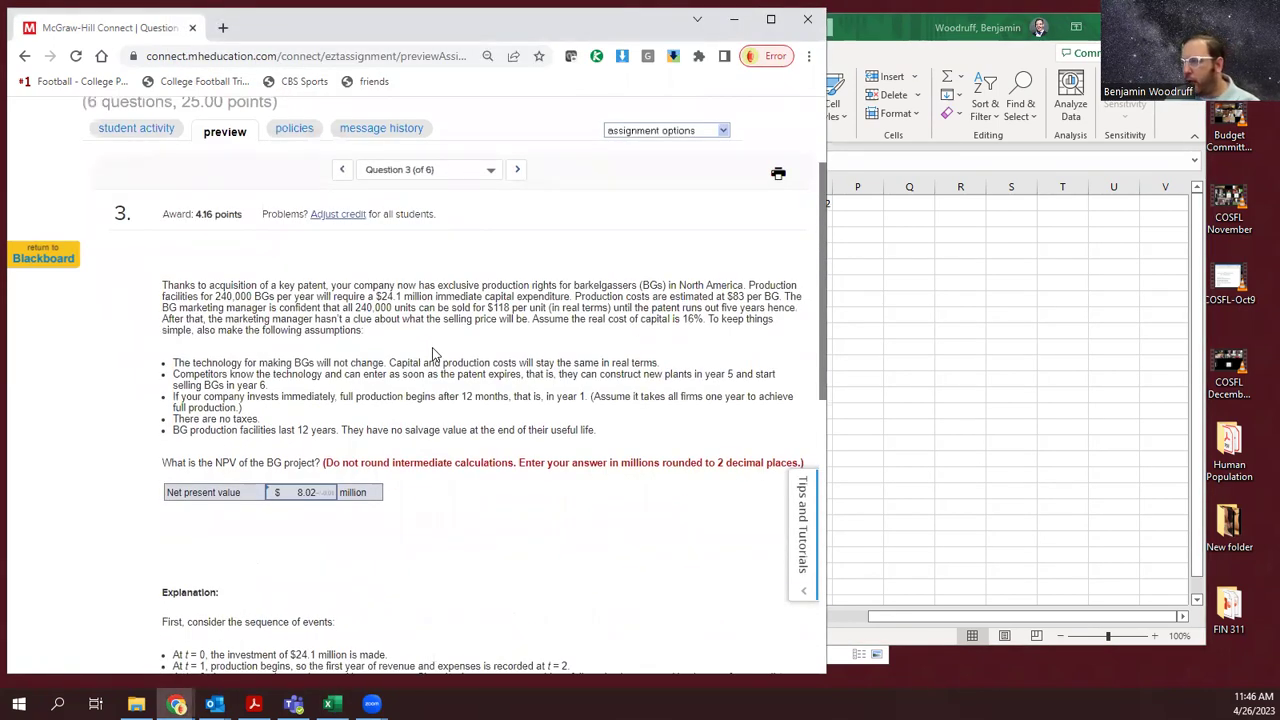
{"action": "left_click", "coordinate": [993, 383]}
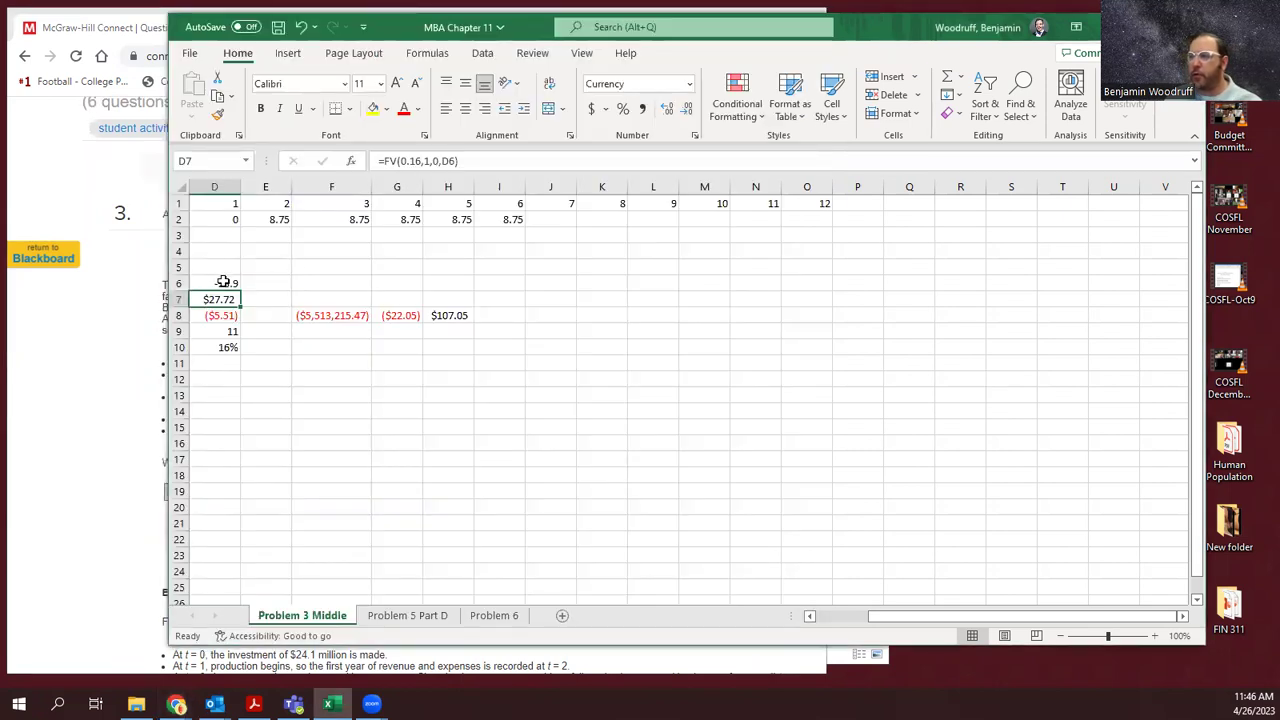
Change the D6 investment from -23.9 to -24.1, making D7 $27.96 and H8 $107.24.
{"action": "left_click", "coordinate": [222, 283]}
{"action": "left_click_drag", "start_coordinate": [383, 160], "coordinate": [419, 157]}
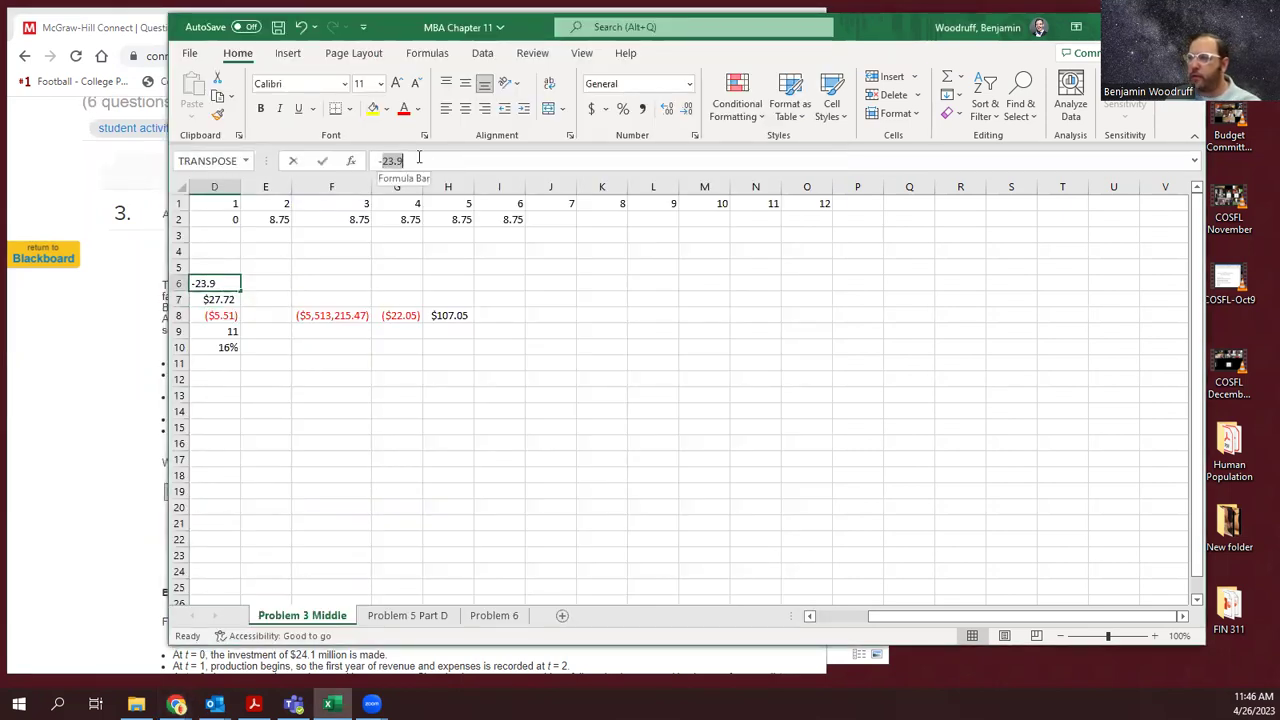
{"action": "type", "text": "-24"}
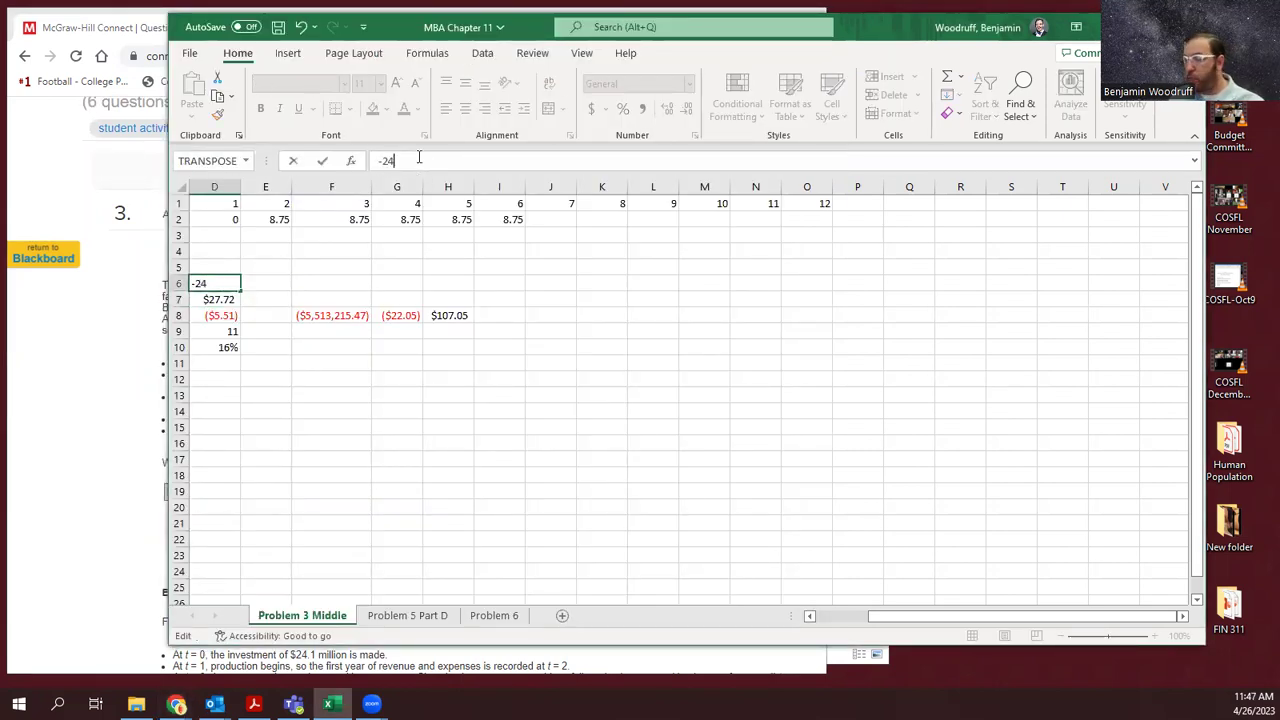
{"action": "type", "text": ".1"}
{"action": "key", "text": "Return"}
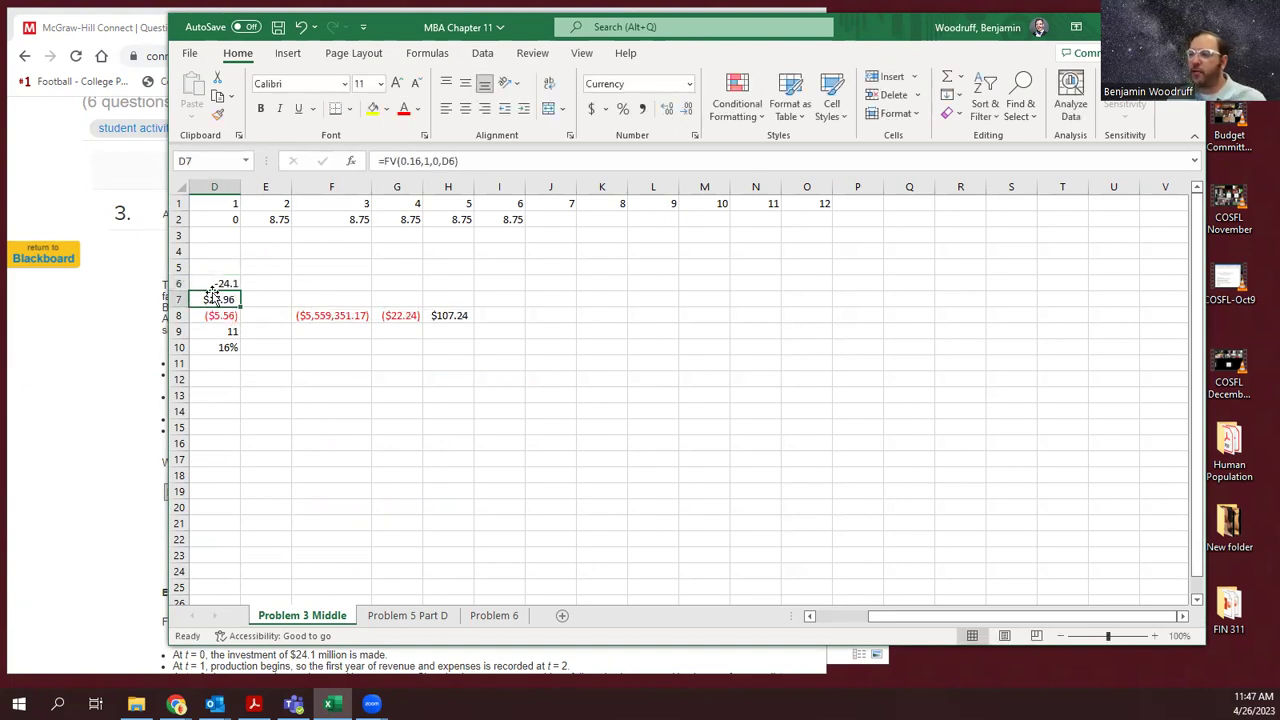
{"action": "left_click", "coordinate": [105, 322]}
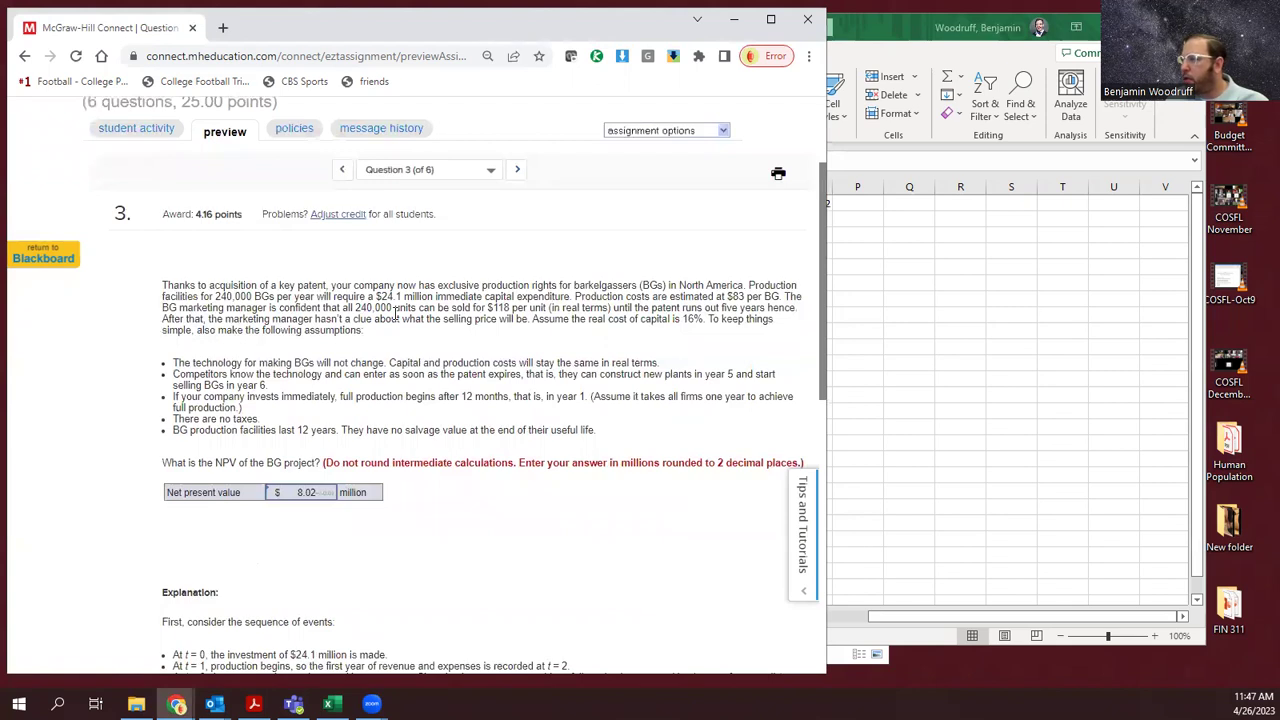
Recheck Connect's cash flows and $106.16 competitive price before returning to the workbook.
{"action": "left_click", "coordinate": [828, 346]}
{"action": "left_click", "coordinate": [78, 368]}
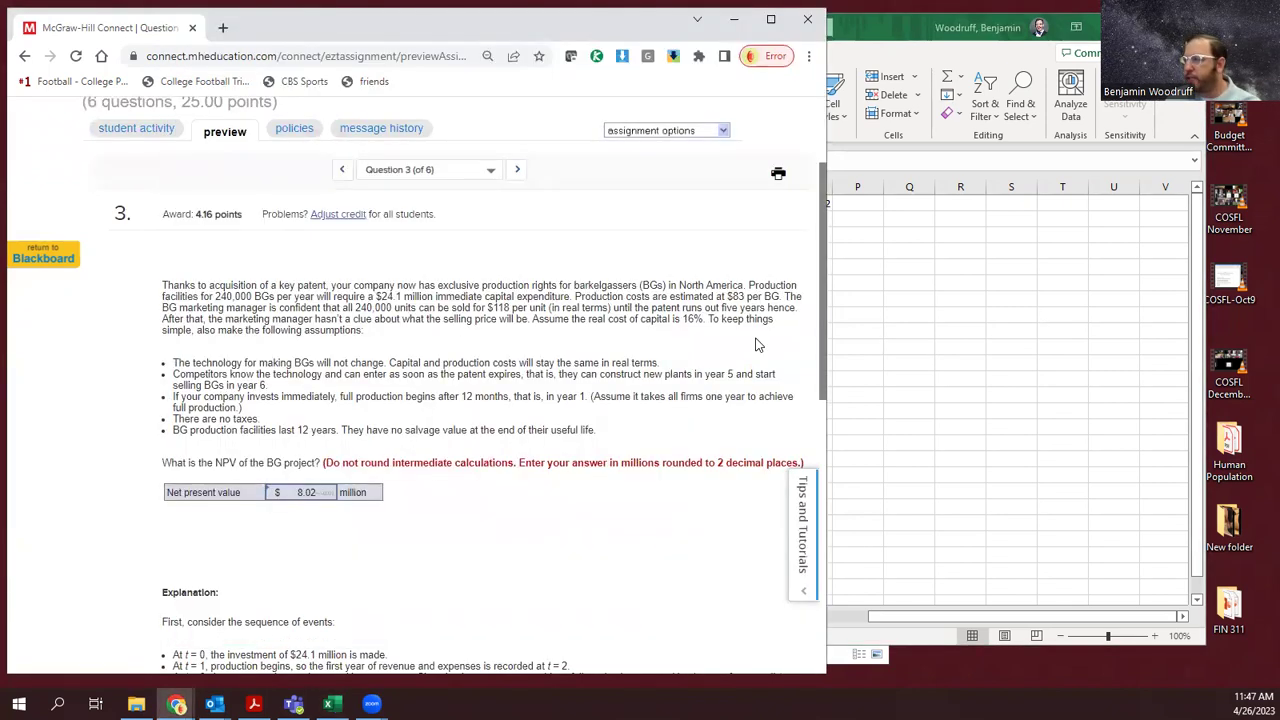
{"action": "scroll", "coordinate": [455, 401], "scroll_direction": "down", "scroll_amount": 1}
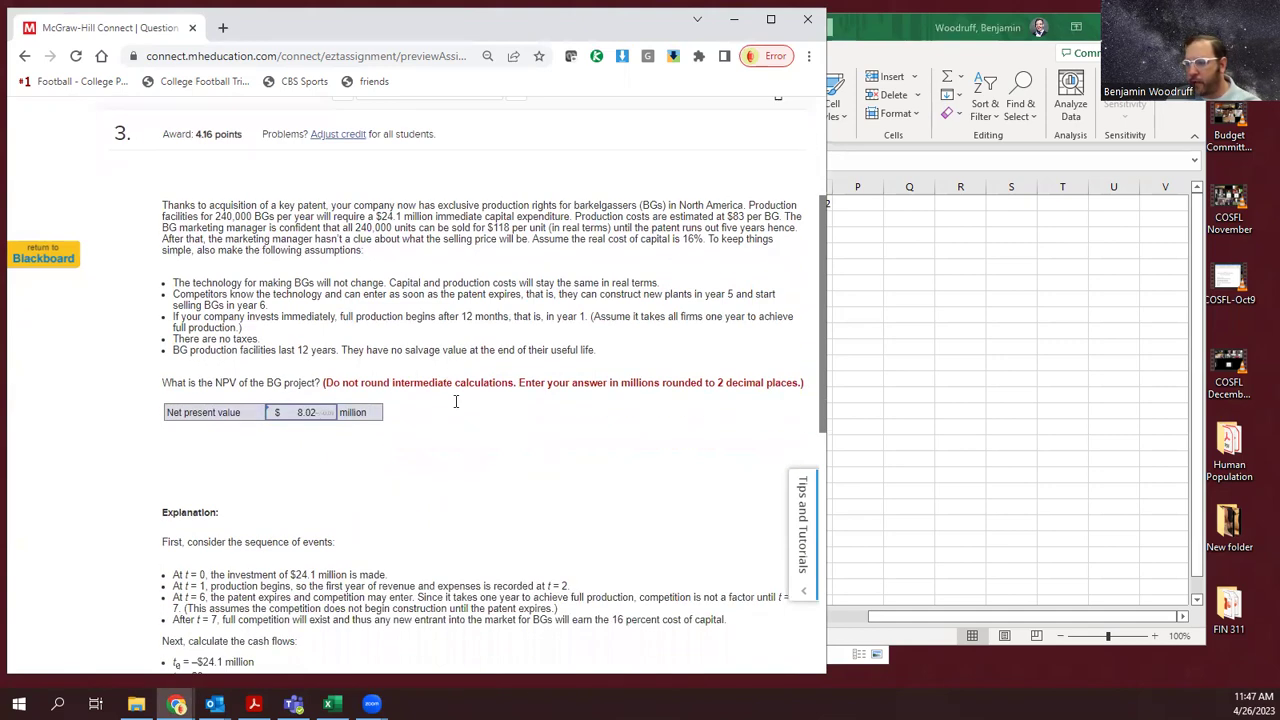
{"action": "scroll", "coordinate": [455, 401], "scroll_direction": "down", "scroll_amount": 1}
{"action": "scroll", "coordinate": [455, 405], "scroll_direction": "down", "scroll_amount": 1}
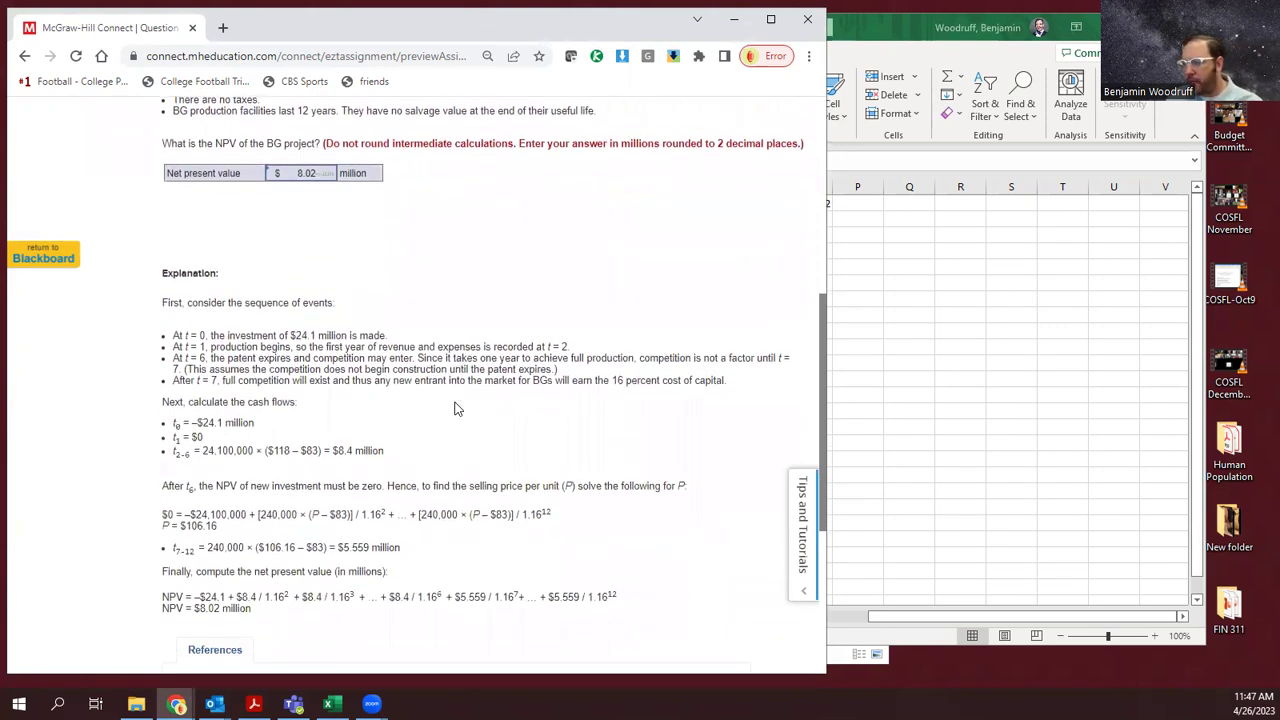
{"action": "scroll", "coordinate": [455, 408], "scroll_direction": "up", "scroll_amount": 3}
{"action": "scroll", "coordinate": [455, 408], "scroll_direction": "up", "scroll_amount": 1}
{"action": "scroll", "coordinate": [455, 408], "scroll_direction": "down", "scroll_amount": 1}
{"action": "key", "text": "alt+Tab"}
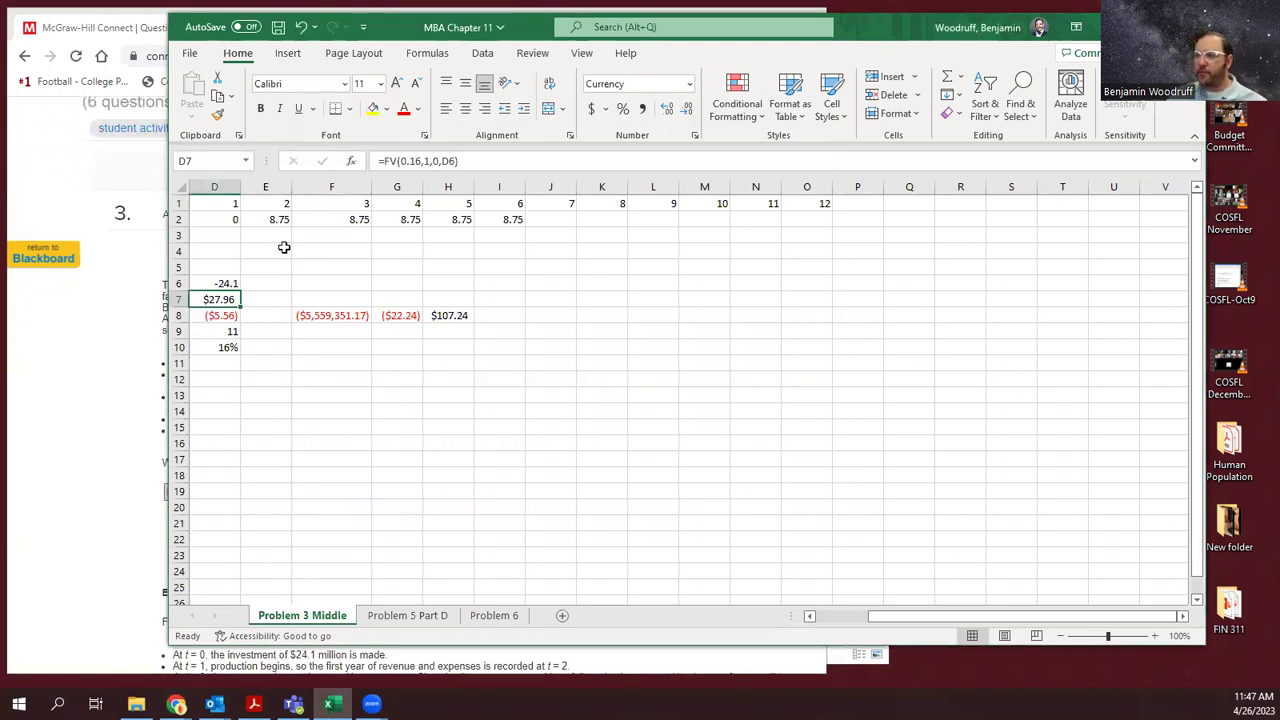
{"action": "left_click", "coordinate": [223, 283]}
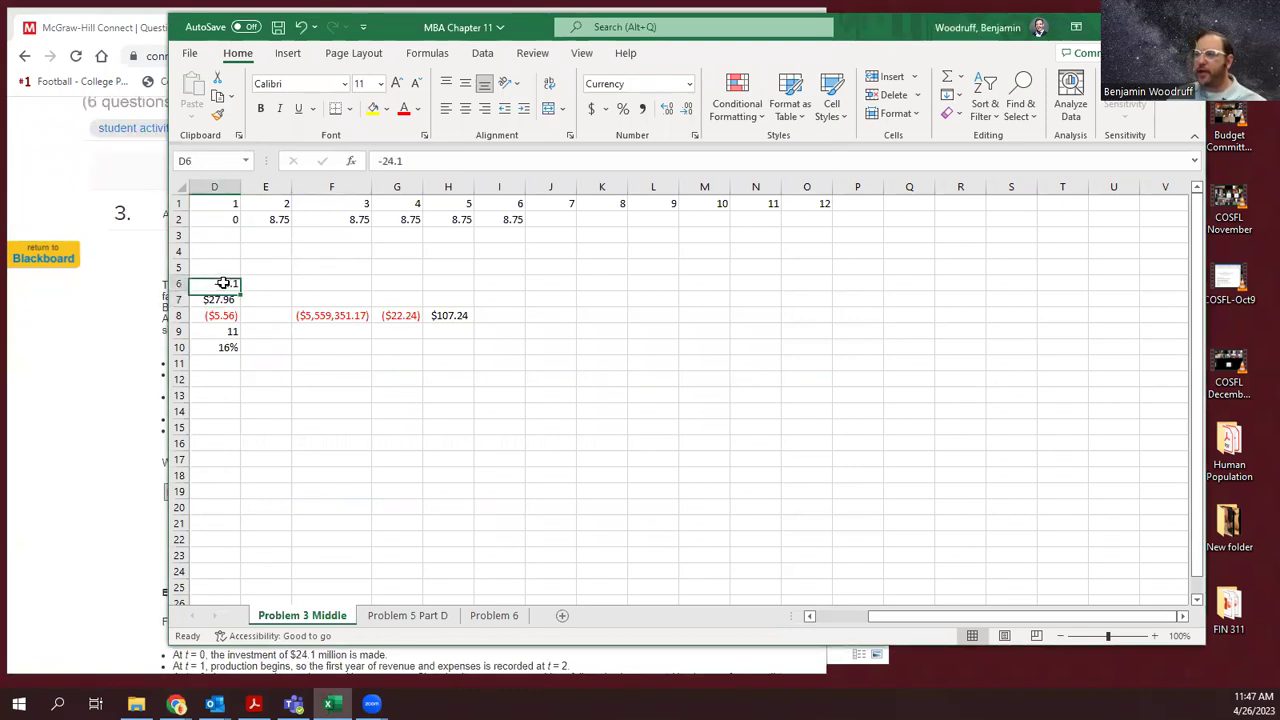
{"action": "left_click", "coordinate": [225, 299]}
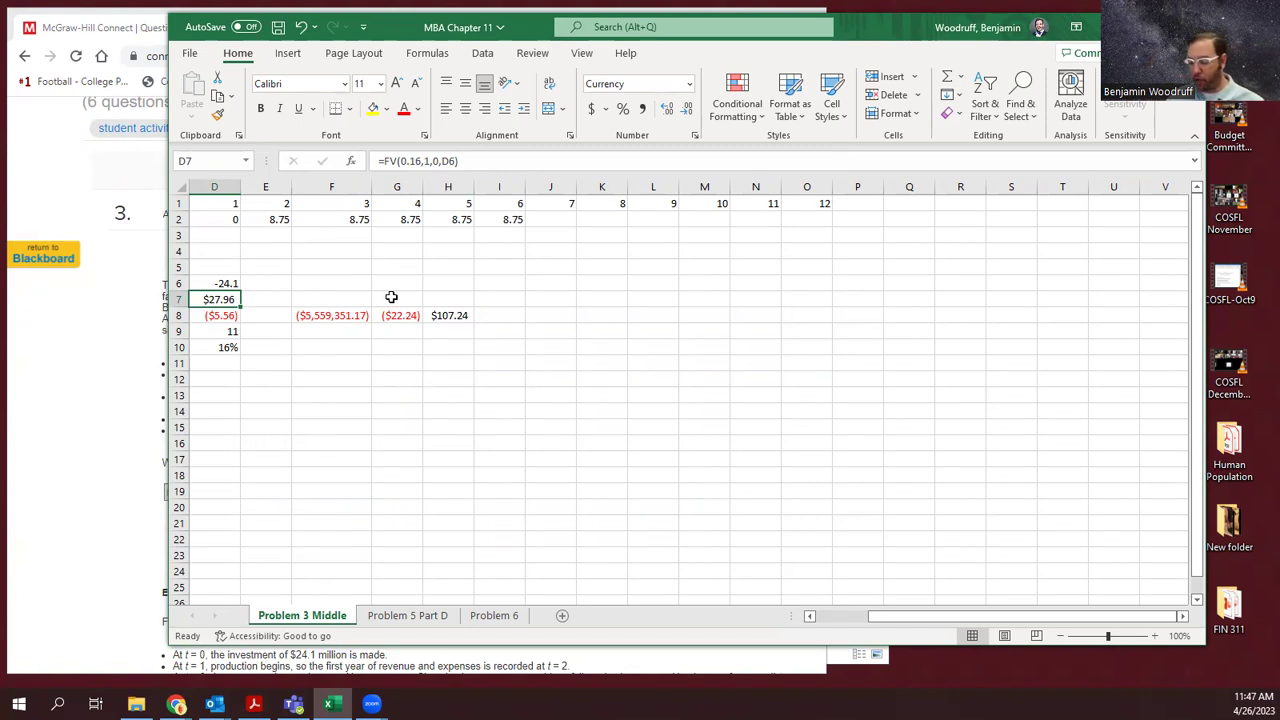
{"action": "key", "text": "ctrl+grave"}
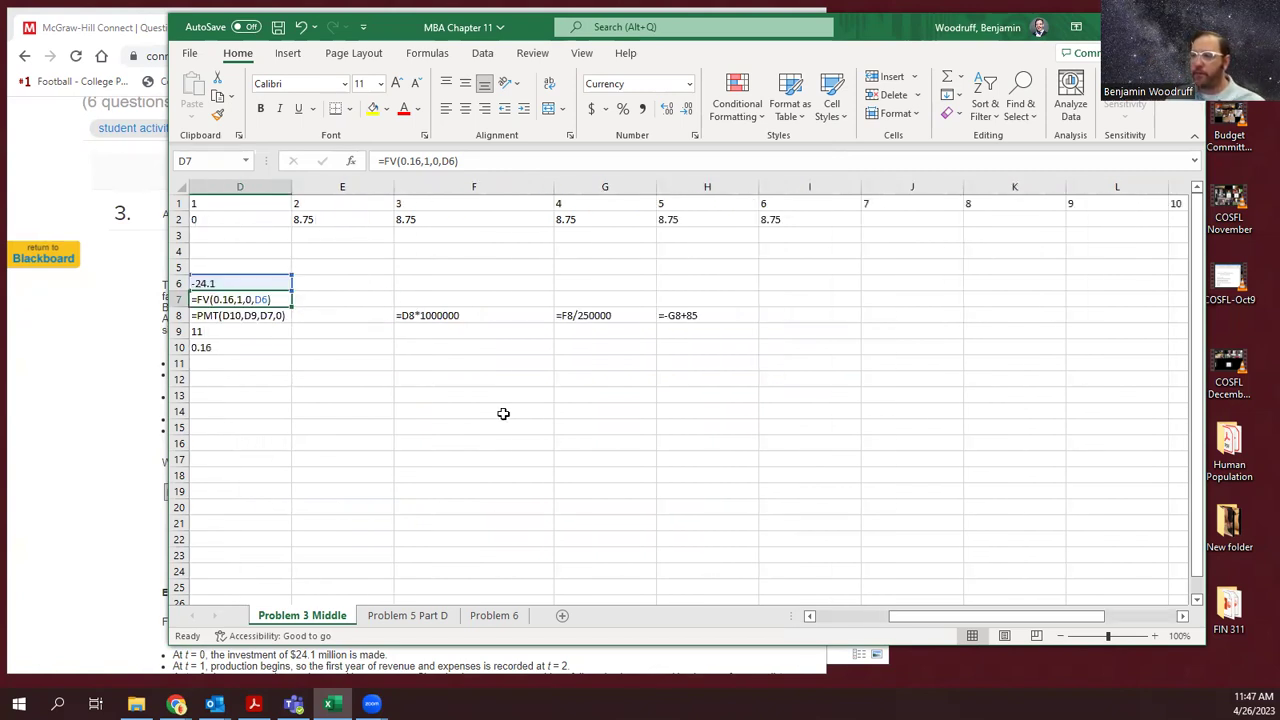
{"action": "left_click", "coordinate": [575, 410]}
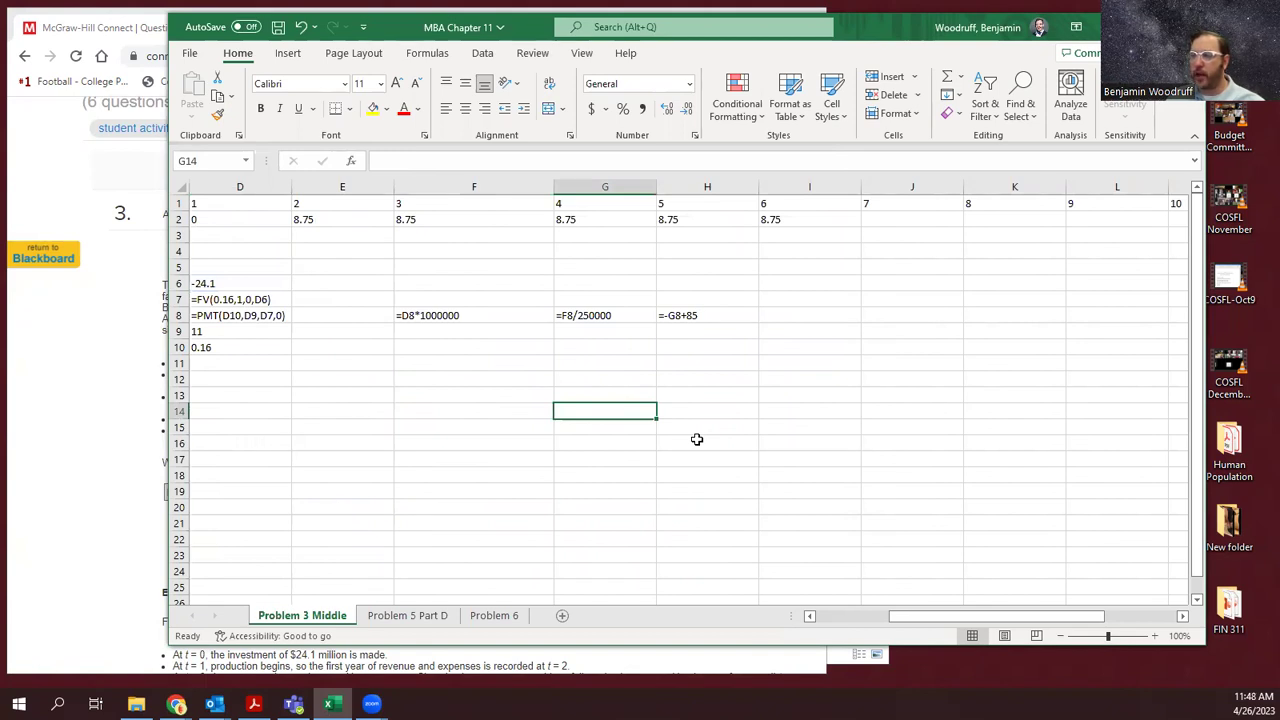
{"action": "key", "text": "ctrl+grave"}
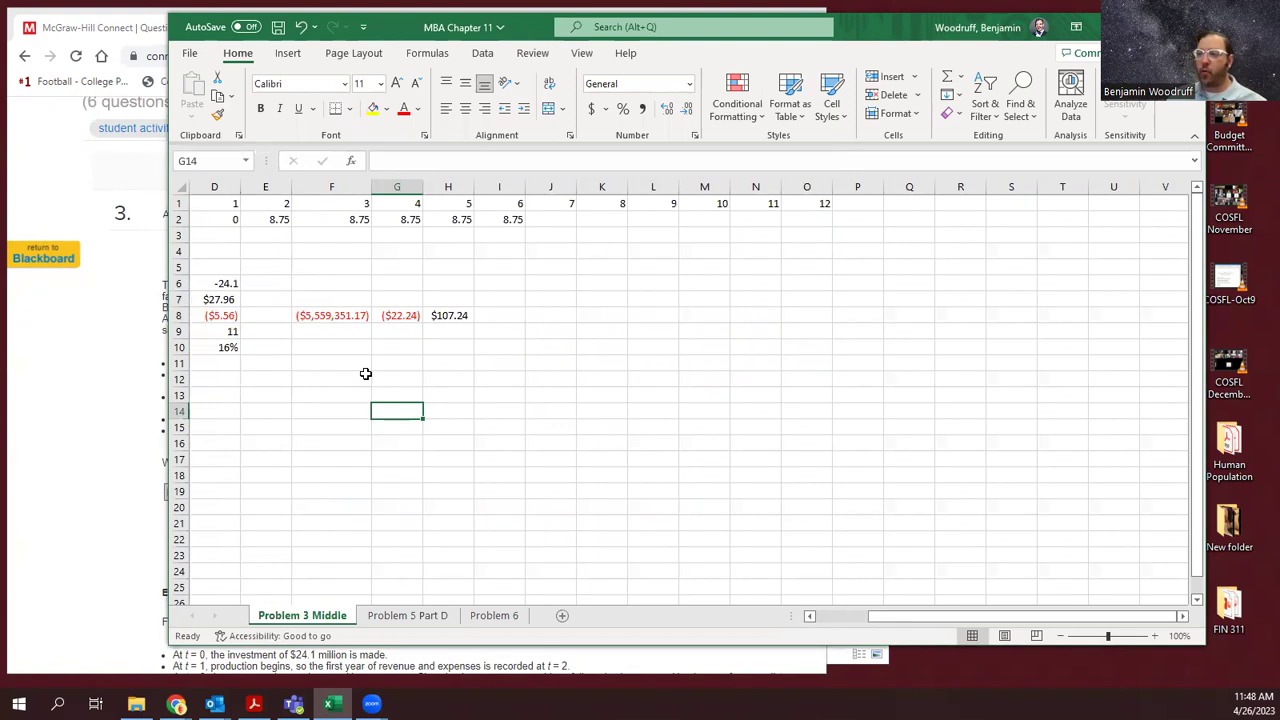
{"action": "left_click", "coordinate": [220, 297]}
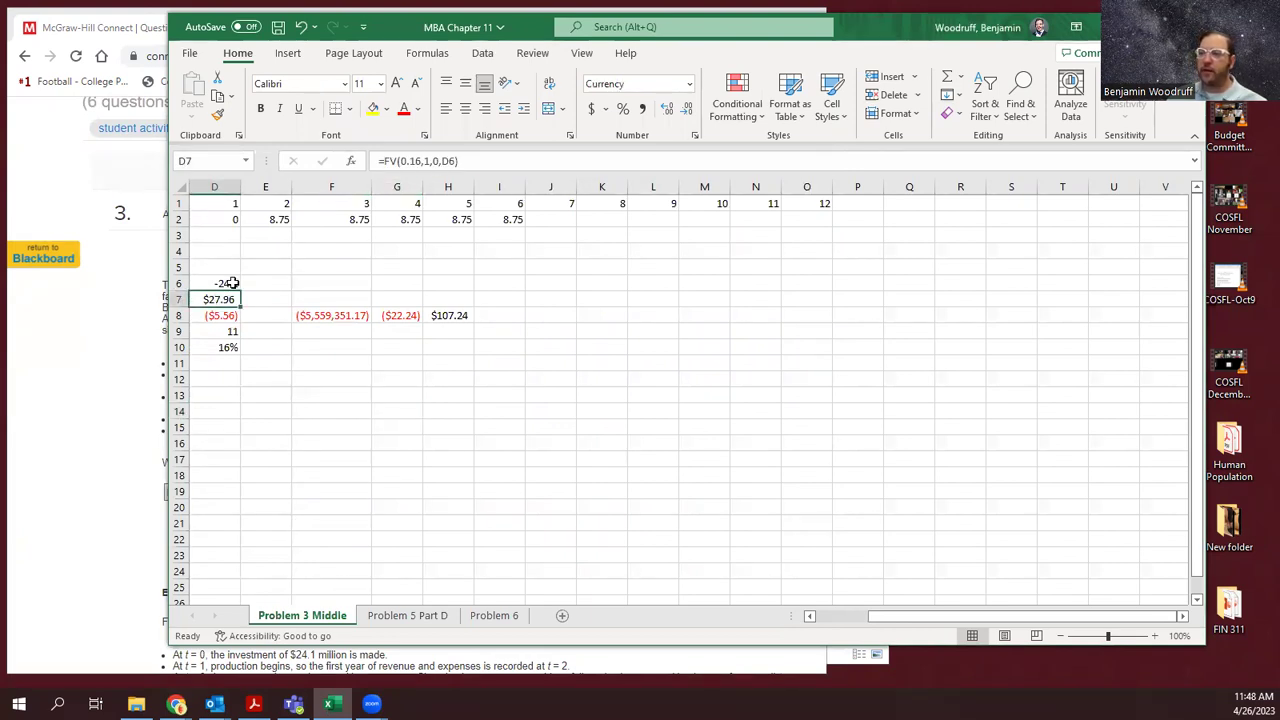
Shift the workbook aside and review Question 3's explanation, including the $106.16 price and $8.02 million NPV.
{"action": "left_click_drag", "start_coordinate": [872, 32], "coordinate": [916, 31]}
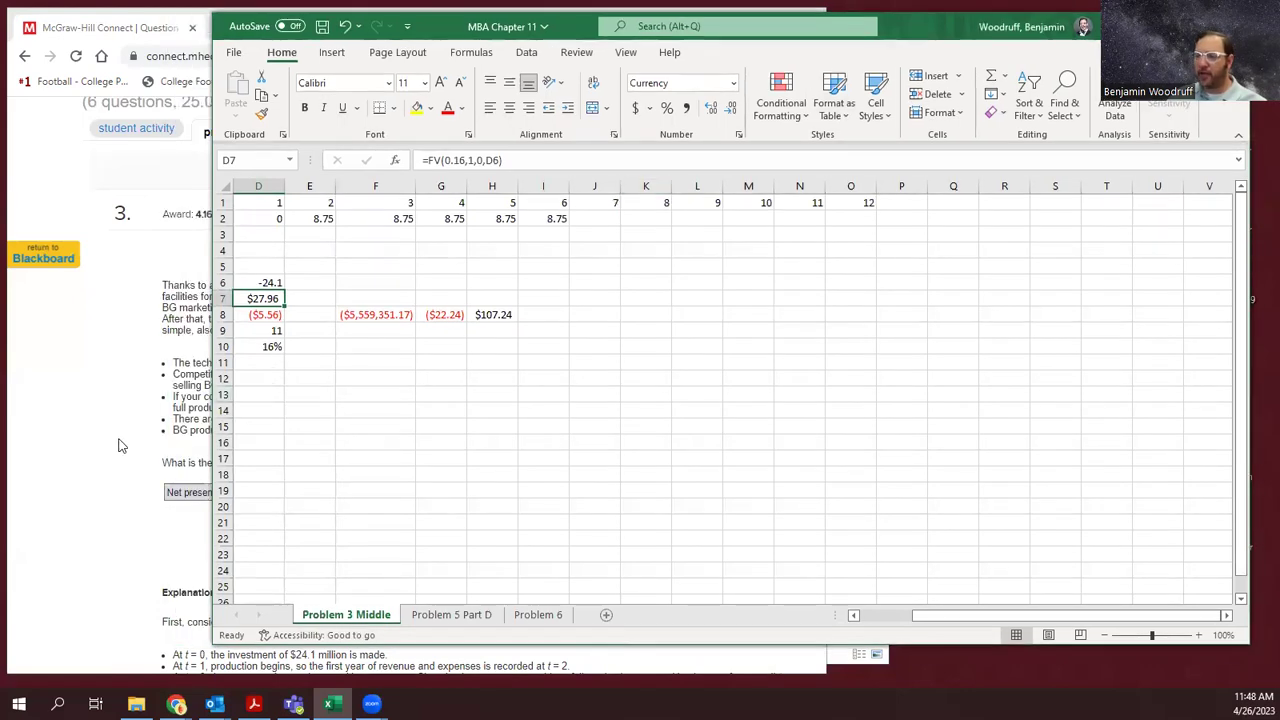
{"action": "left_click", "coordinate": [52, 445]}
{"action": "scroll", "coordinate": [277, 410], "scroll_direction": "down", "scroll_amount": 5}
{"action": "scroll", "coordinate": [277, 410], "scroll_direction": "down", "scroll_amount": 3}
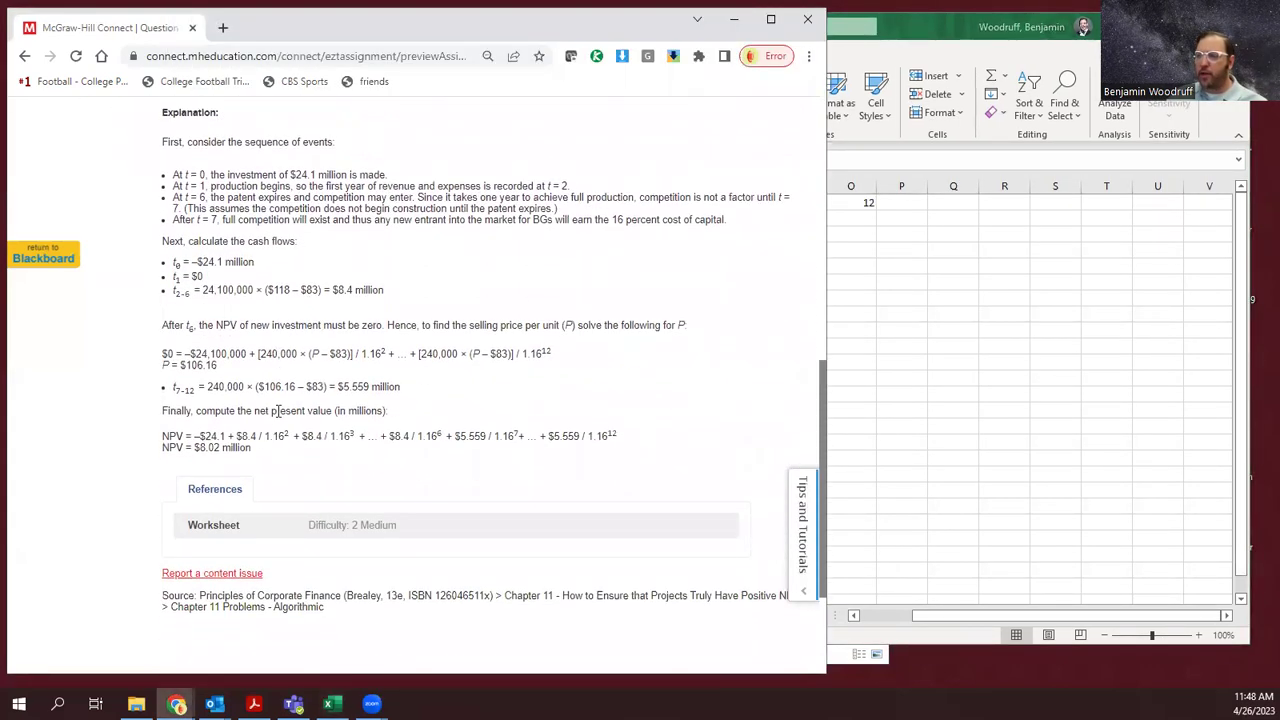
{"action": "scroll", "coordinate": [277, 410], "scroll_direction": "down", "scroll_amount": 2}
{"action": "scroll", "coordinate": [330, 430], "scroll_direction": "up", "scroll_amount": 2}
{"action": "scroll", "coordinate": [370, 440], "scroll_direction": "up", "scroll_amount": 3}
{"action": "scroll", "coordinate": [386, 452], "scroll_direction": "up", "scroll_amount": 1}
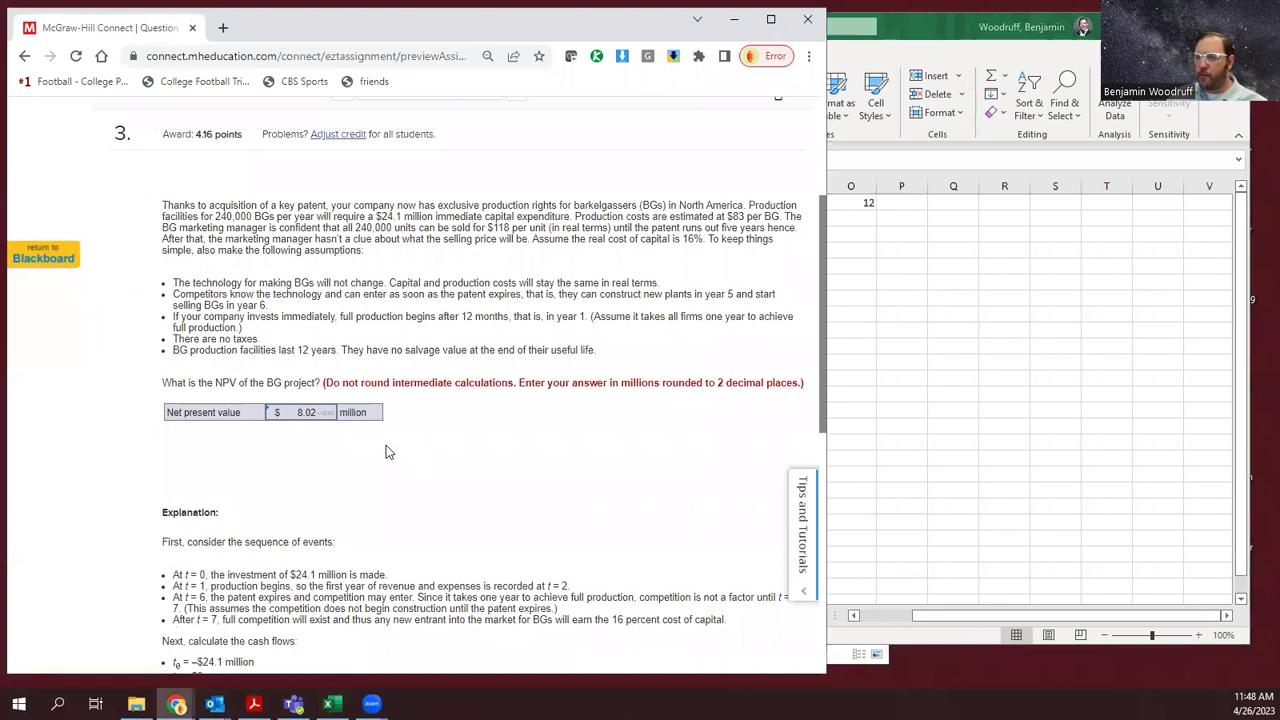
{"action": "scroll", "coordinate": [549, 505], "scroll_direction": "down", "scroll_amount": 1}
{"action": "scroll", "coordinate": [549, 505], "scroll_direction": "down", "scroll_amount": 2}
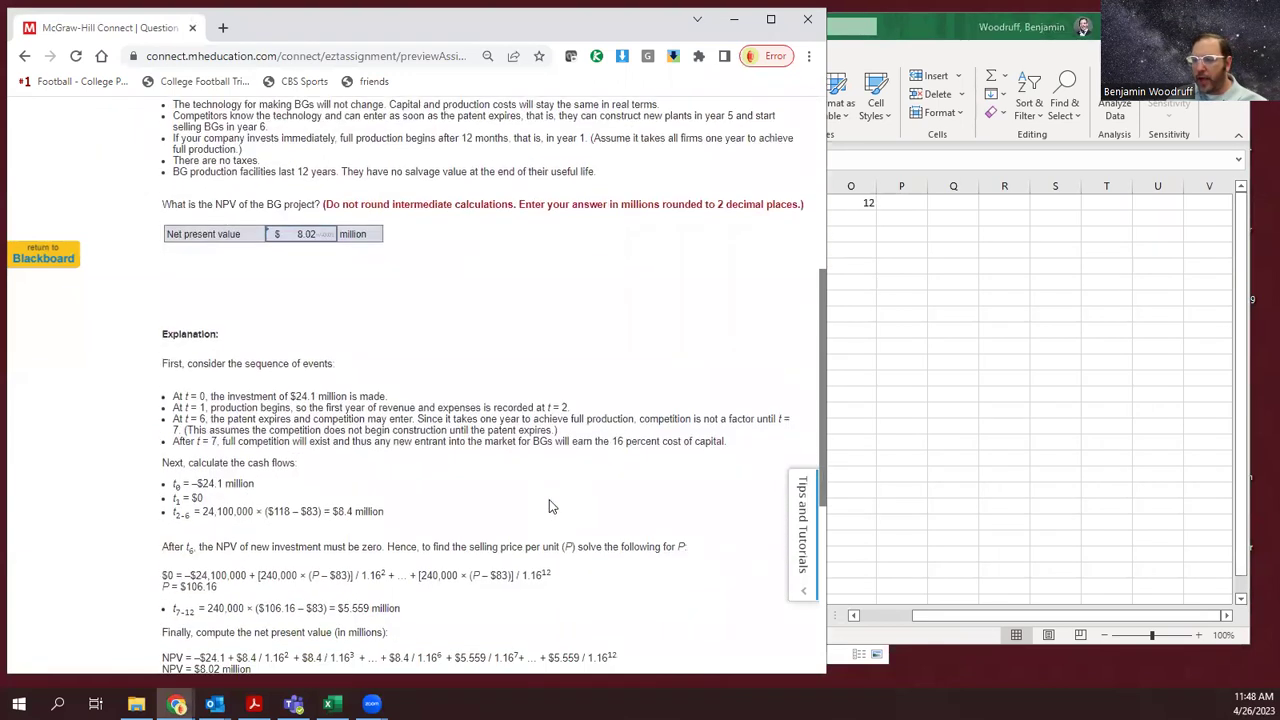
{"action": "scroll", "coordinate": [548, 500], "scroll_direction": "down", "scroll_amount": 1}
{"action": "scroll", "coordinate": [397, 470], "scroll_direction": "up", "scroll_amount": 2}
{"action": "scroll", "coordinate": [395, 466], "scroll_direction": "down", "scroll_amount": 1}
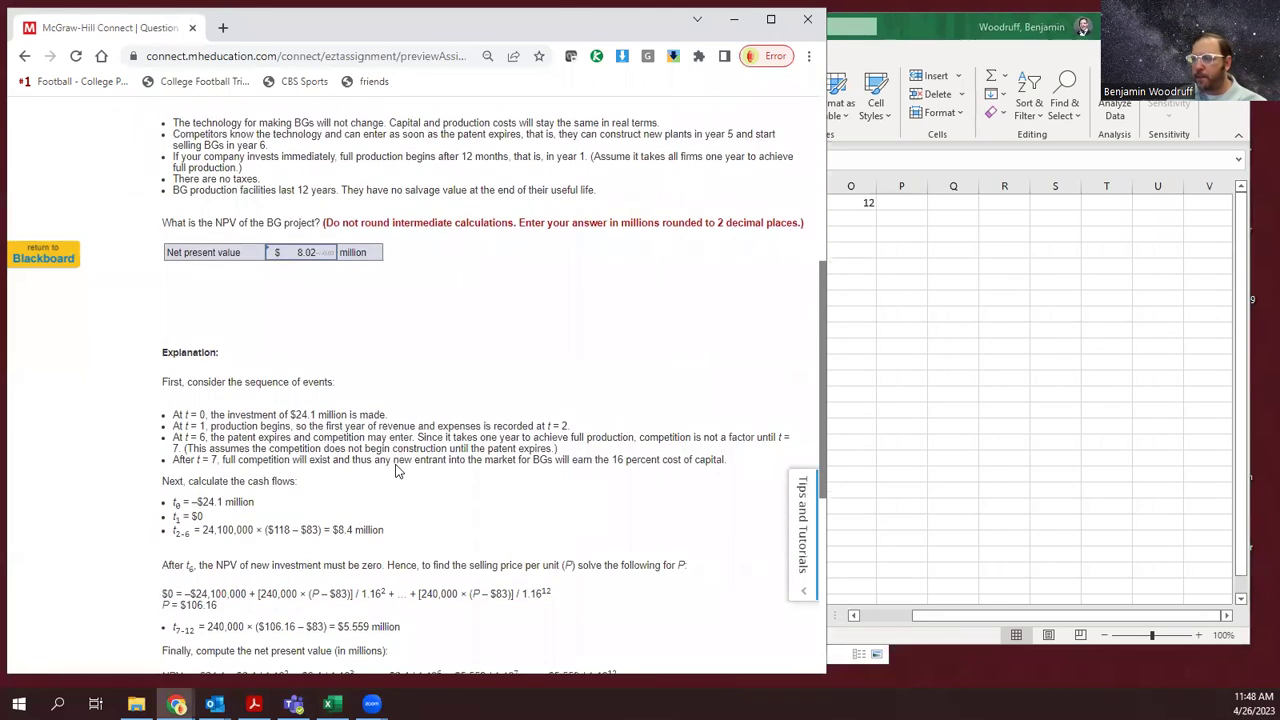
{"action": "scroll", "coordinate": [397, 470], "scroll_direction": "down", "scroll_amount": 1}
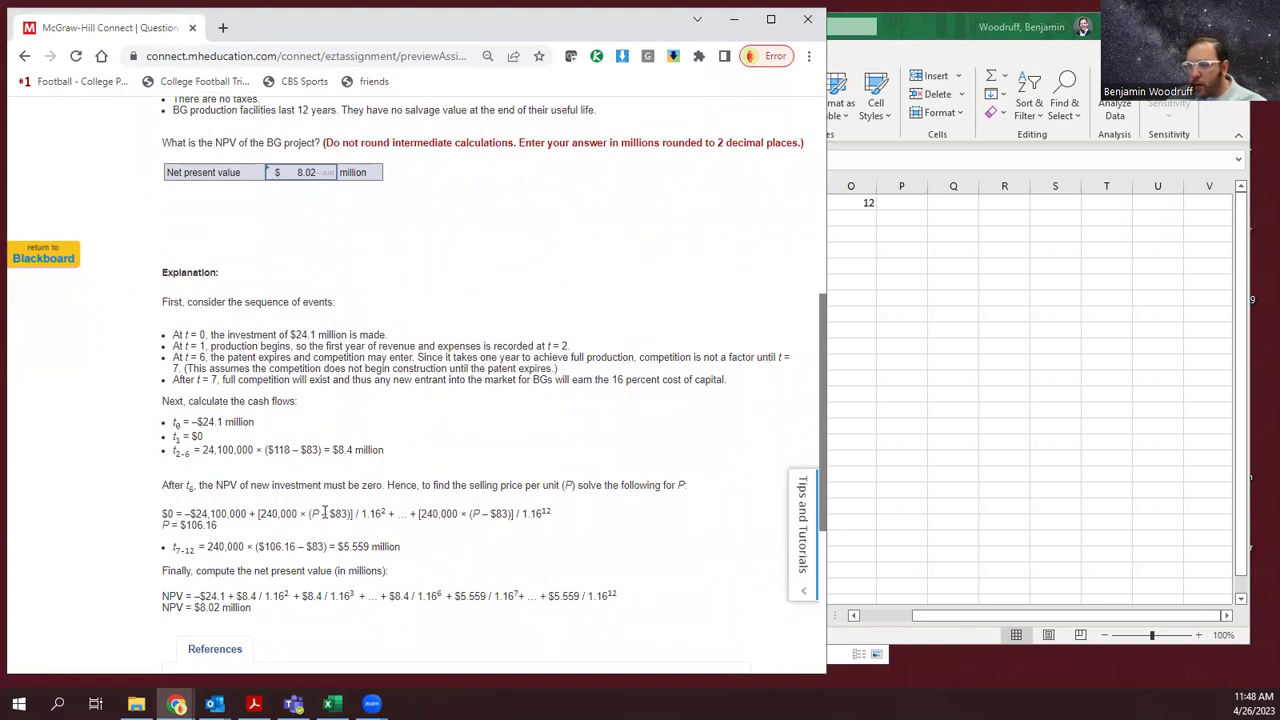
{"action": "scroll", "coordinate": [509, 464], "scroll_direction": "up", "scroll_amount": 2}
Inspect the row 8 formulas from the D8 PMT through the H8 price.
{"action": "scroll", "coordinate": [509, 464], "scroll_direction": "up", "scroll_amount": 1}
{"action": "left_click", "coordinate": [1030, 420]}
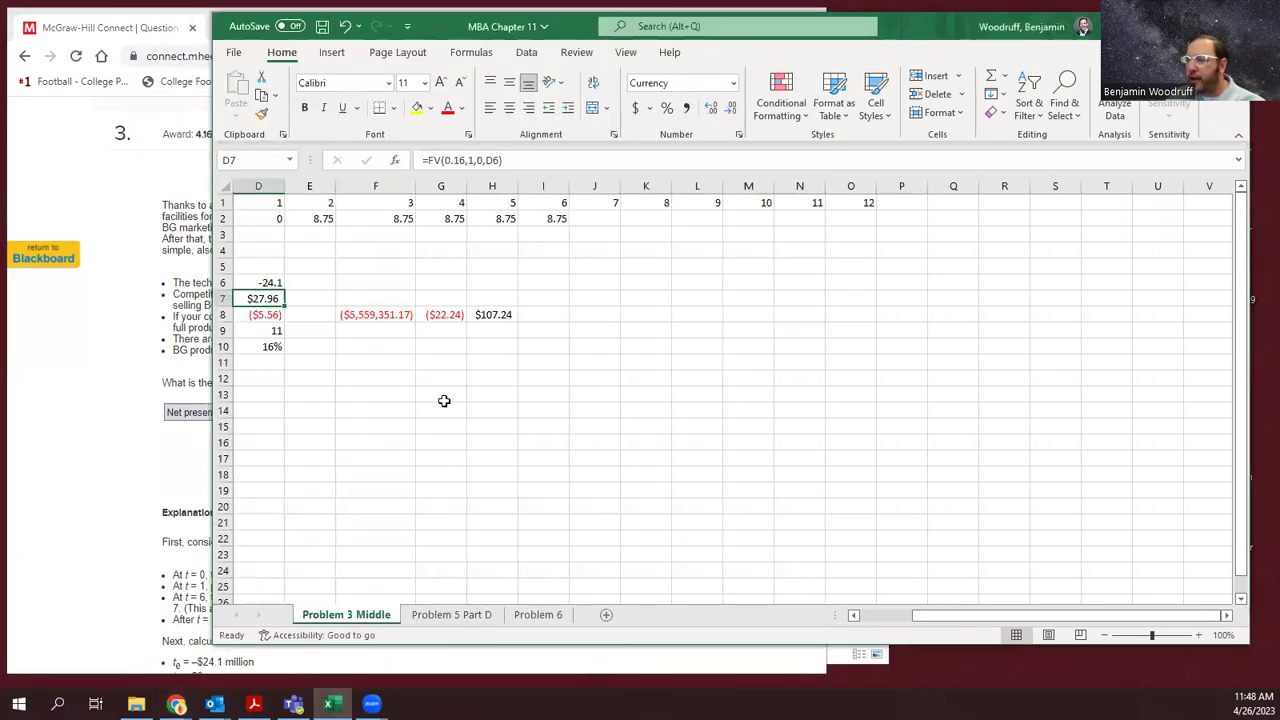
{"action": "left_click", "coordinate": [272, 315]}
{"action": "left_click", "coordinate": [368, 314]}
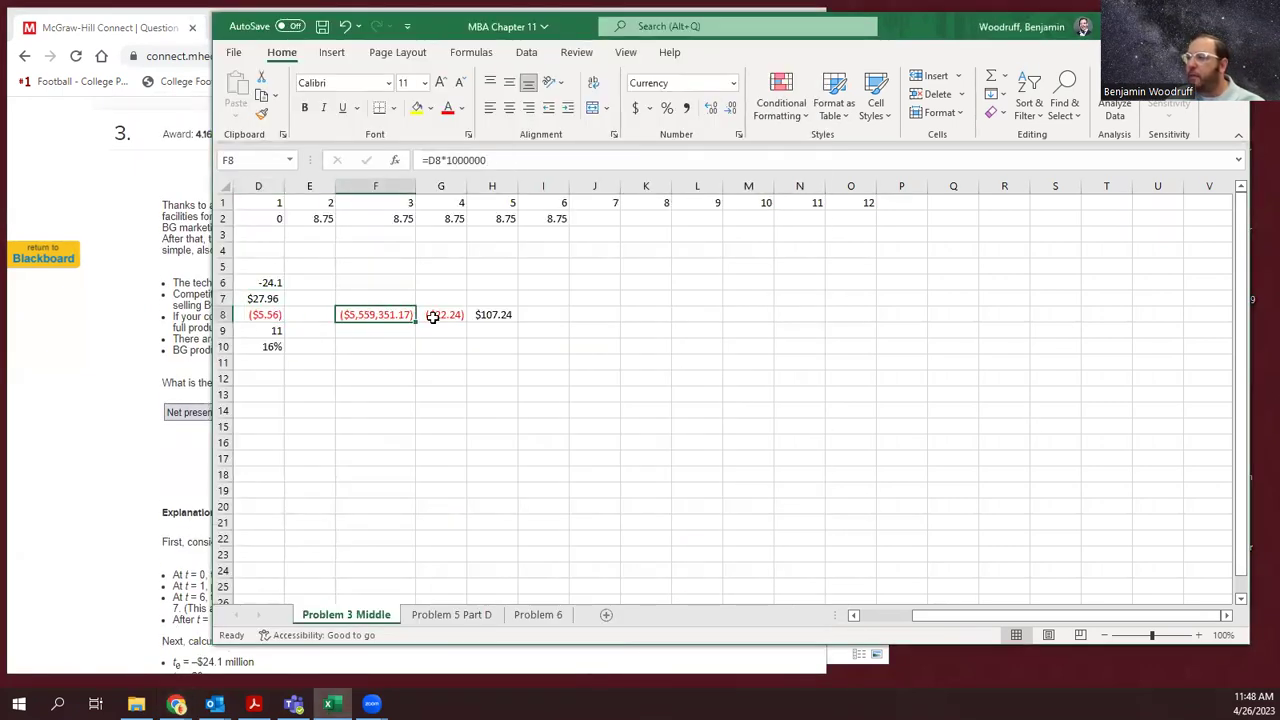
{"action": "left_click", "coordinate": [457, 317]}
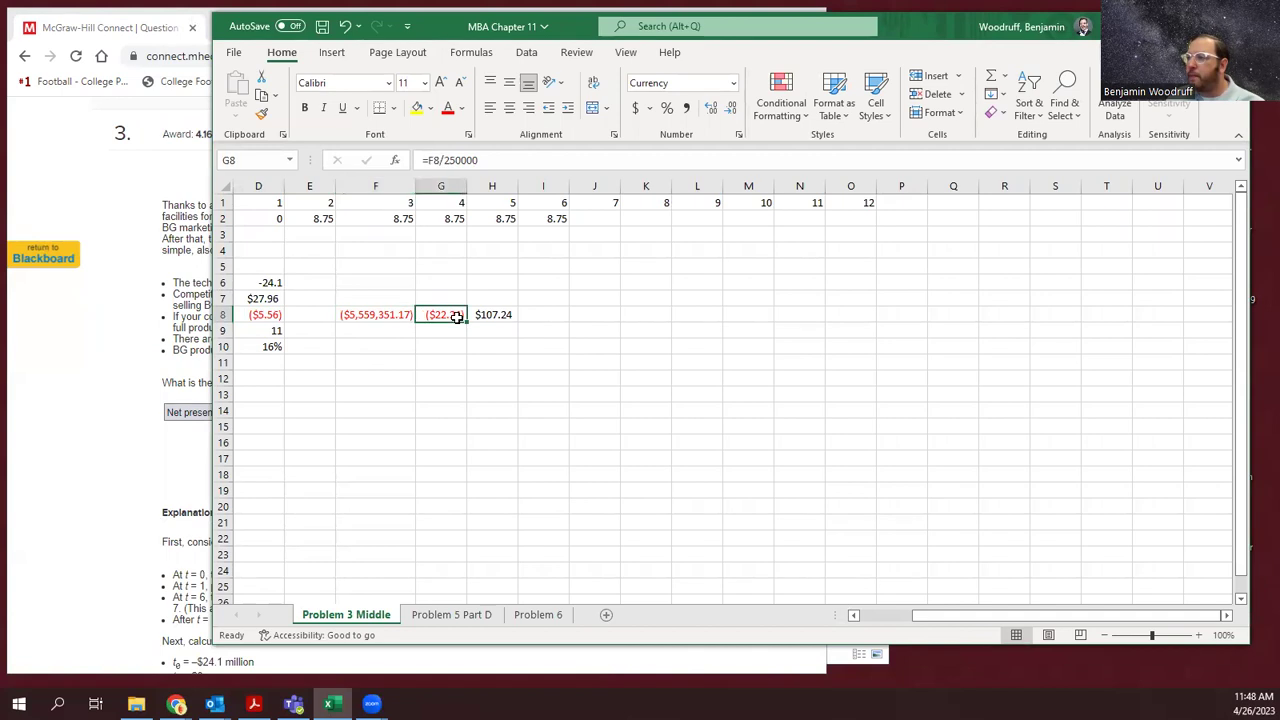
Change H8 to =-G8+83 so the price becomes $105.24, then compare with Connect.
{"action": "left_click", "coordinate": [462, 160]}
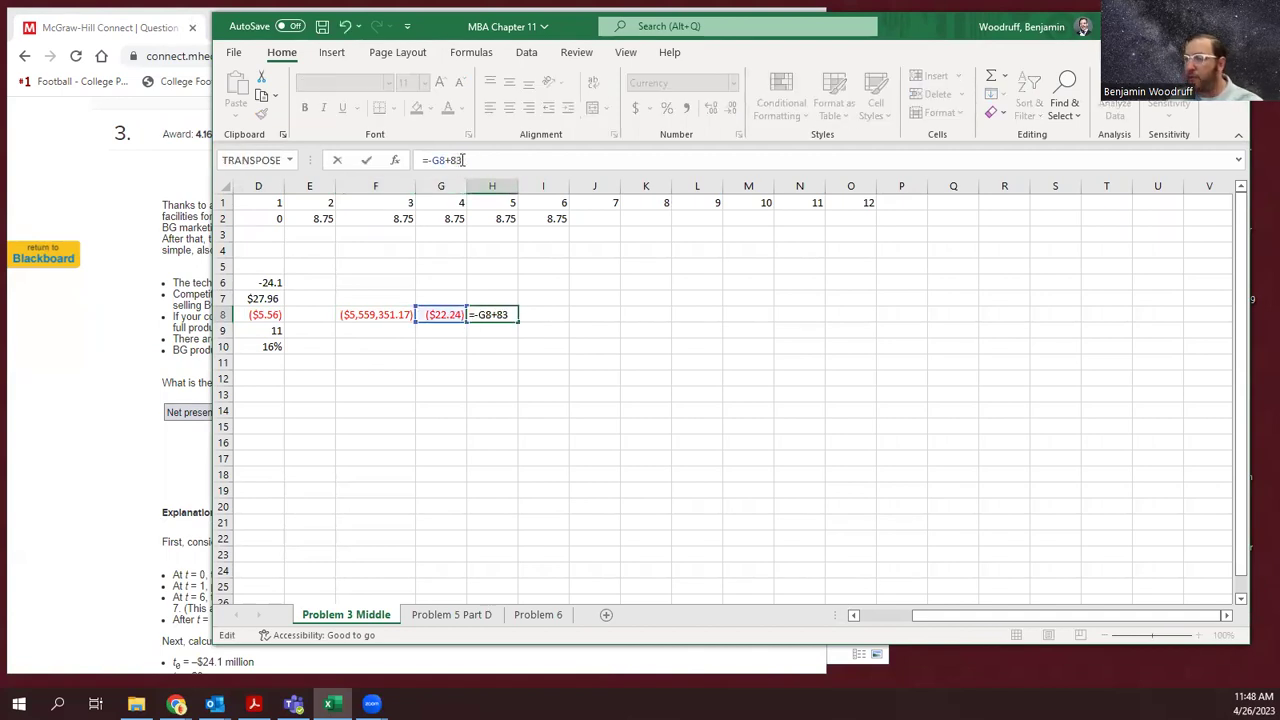
{"action": "key", "text": "Return"}
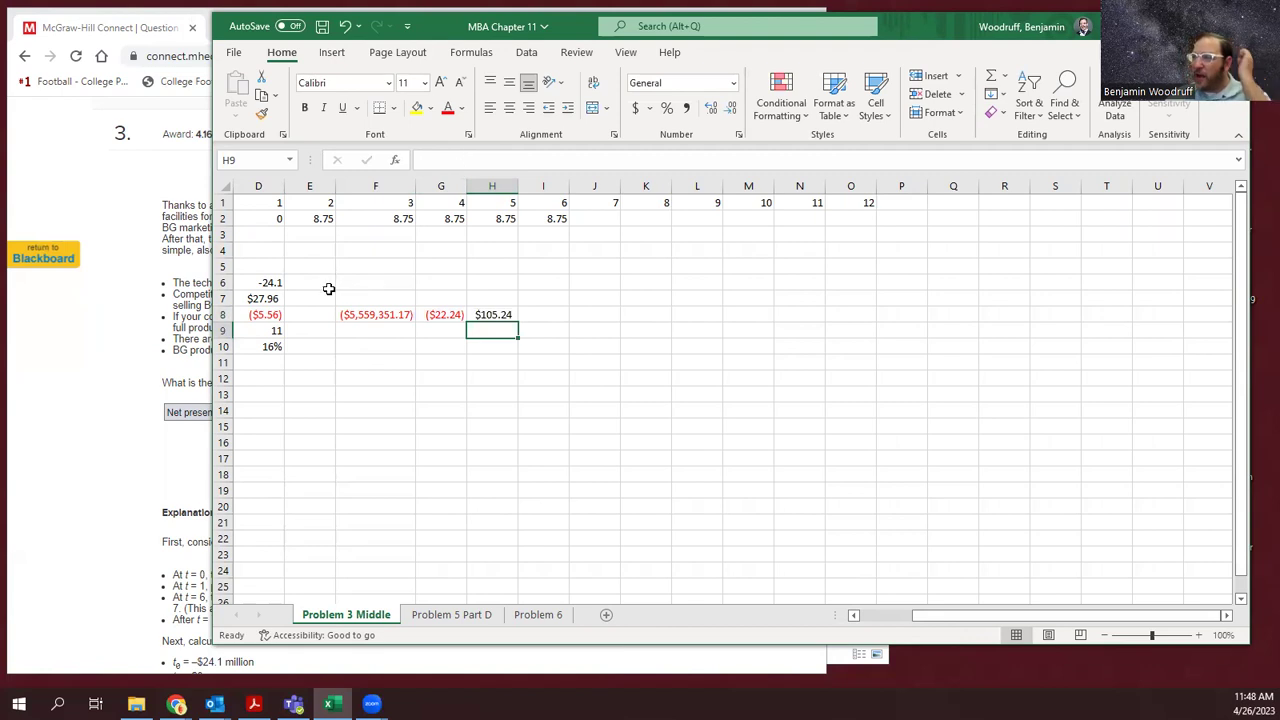
{"action": "left_click", "coordinate": [163, 297]}
{"action": "left_click", "coordinate": [905, 328]}
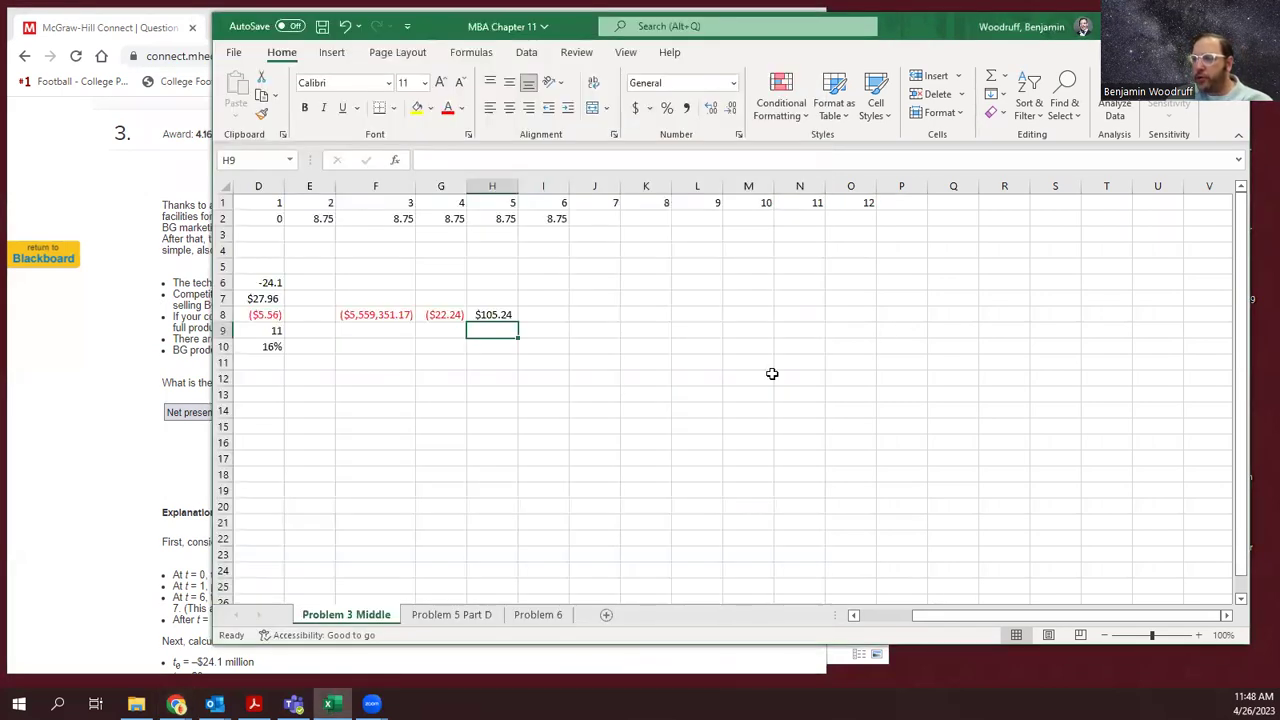
{"action": "left_click", "coordinate": [258, 297]}
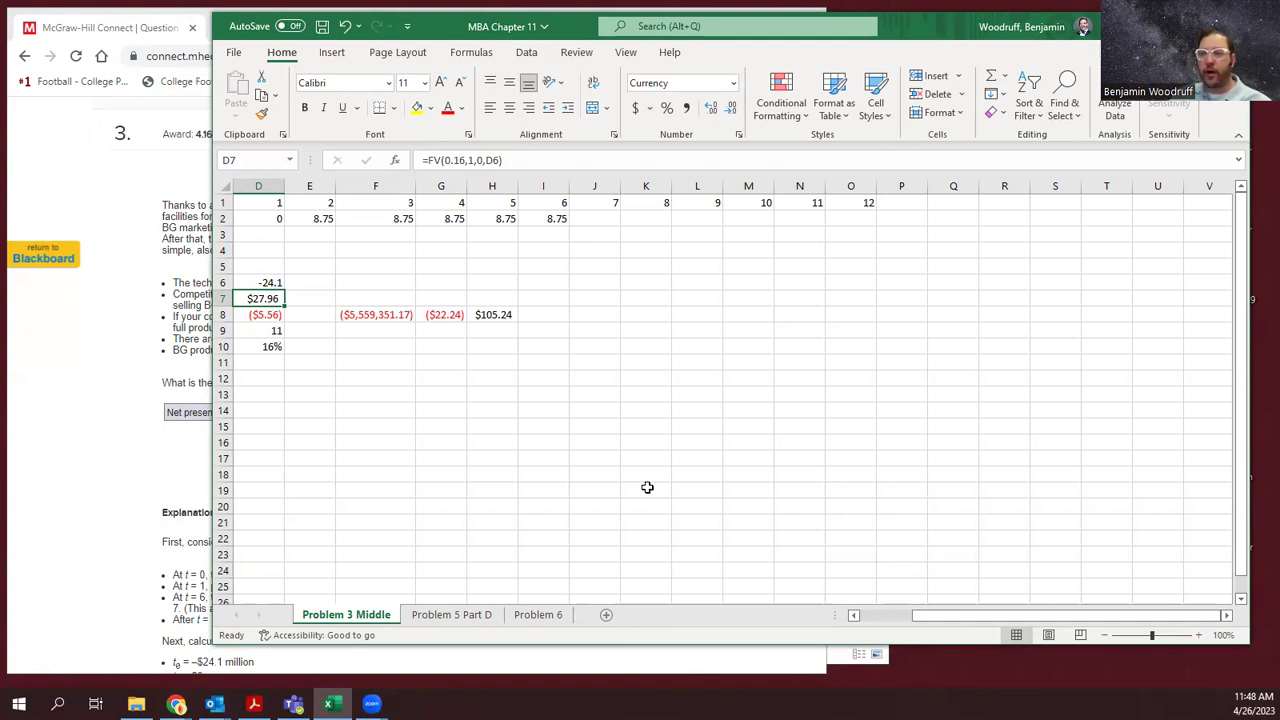
{"action": "left_click", "coordinate": [262, 313]}
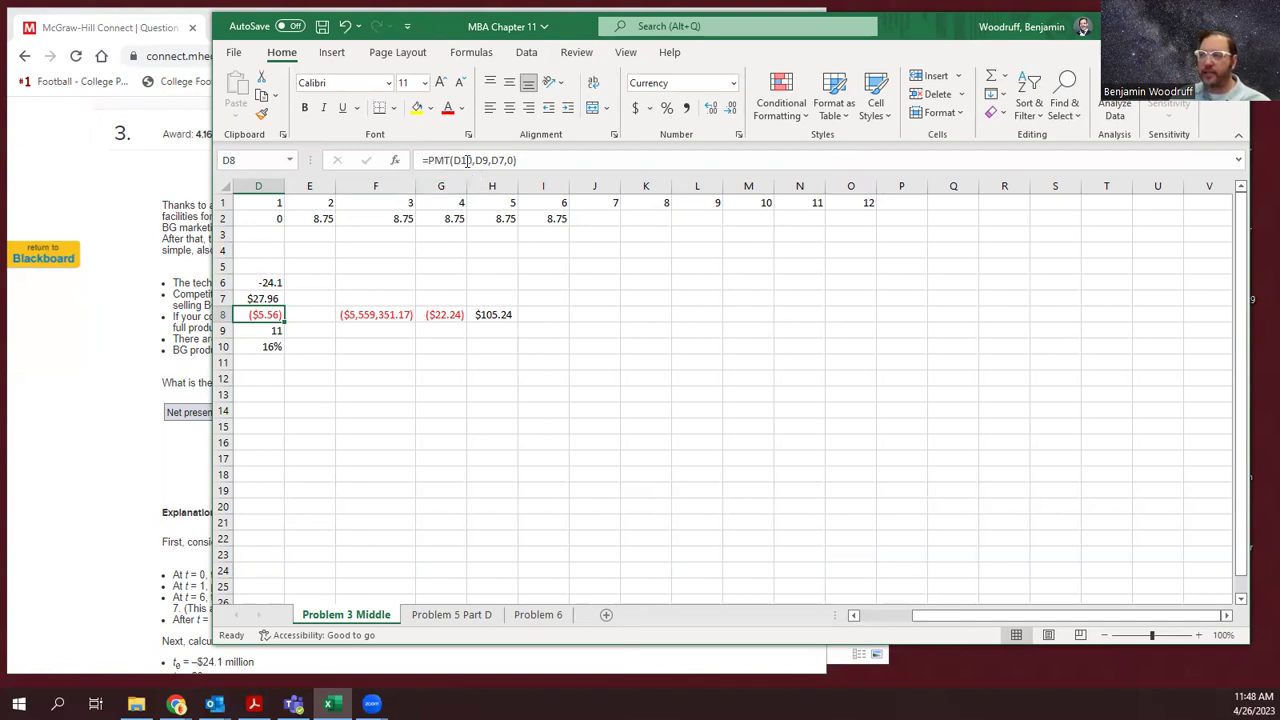
{"action": "left_click", "coordinate": [466, 160]}
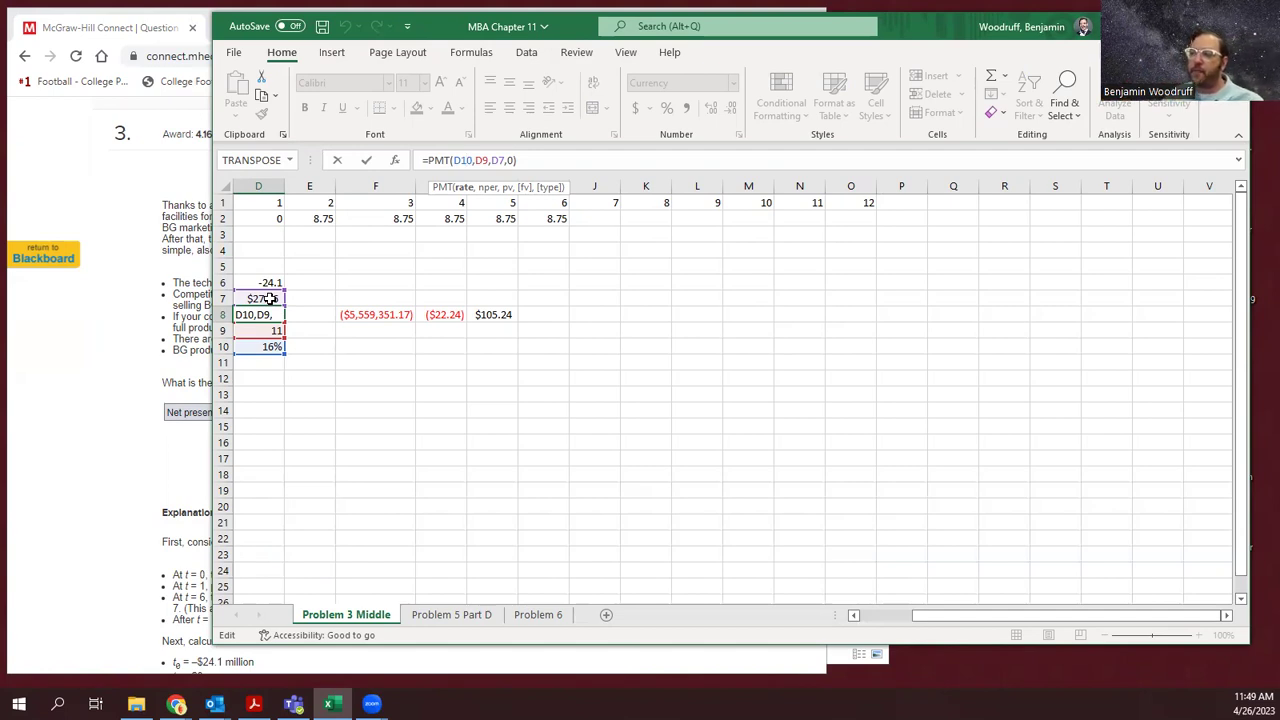
{"action": "left_click", "coordinate": [519, 160]}
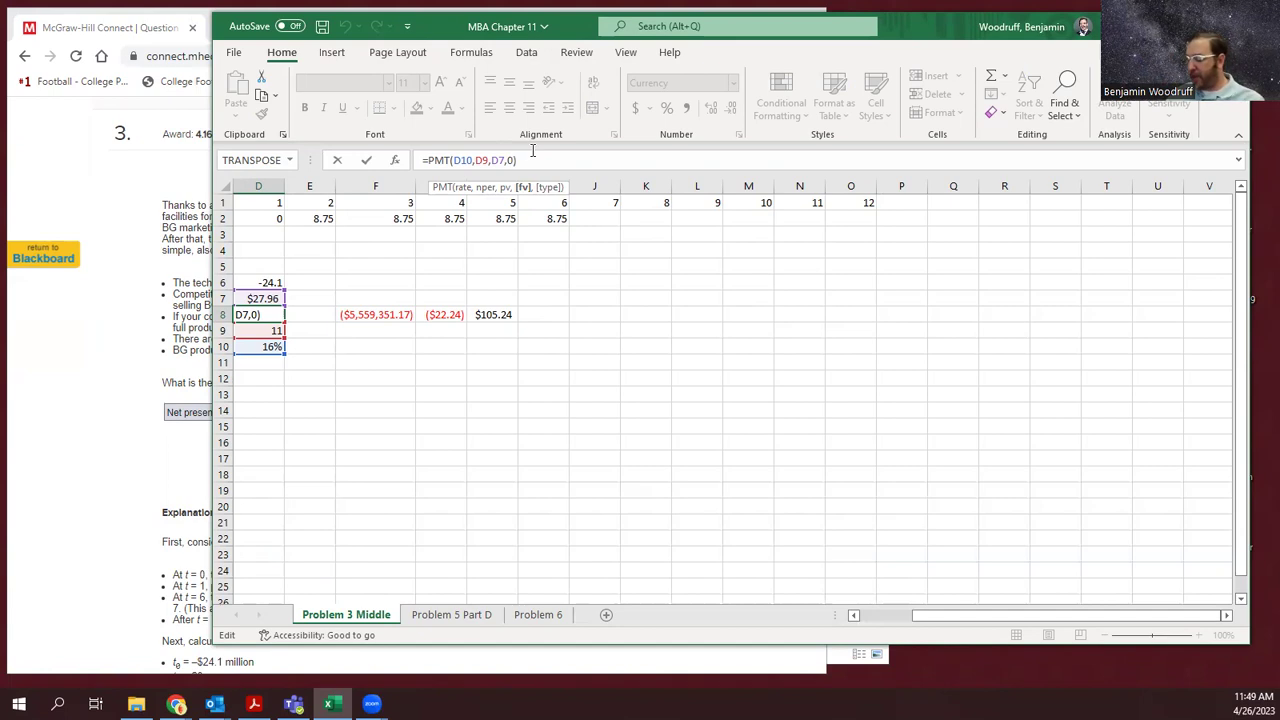
{"action": "key", "text": "Return"}
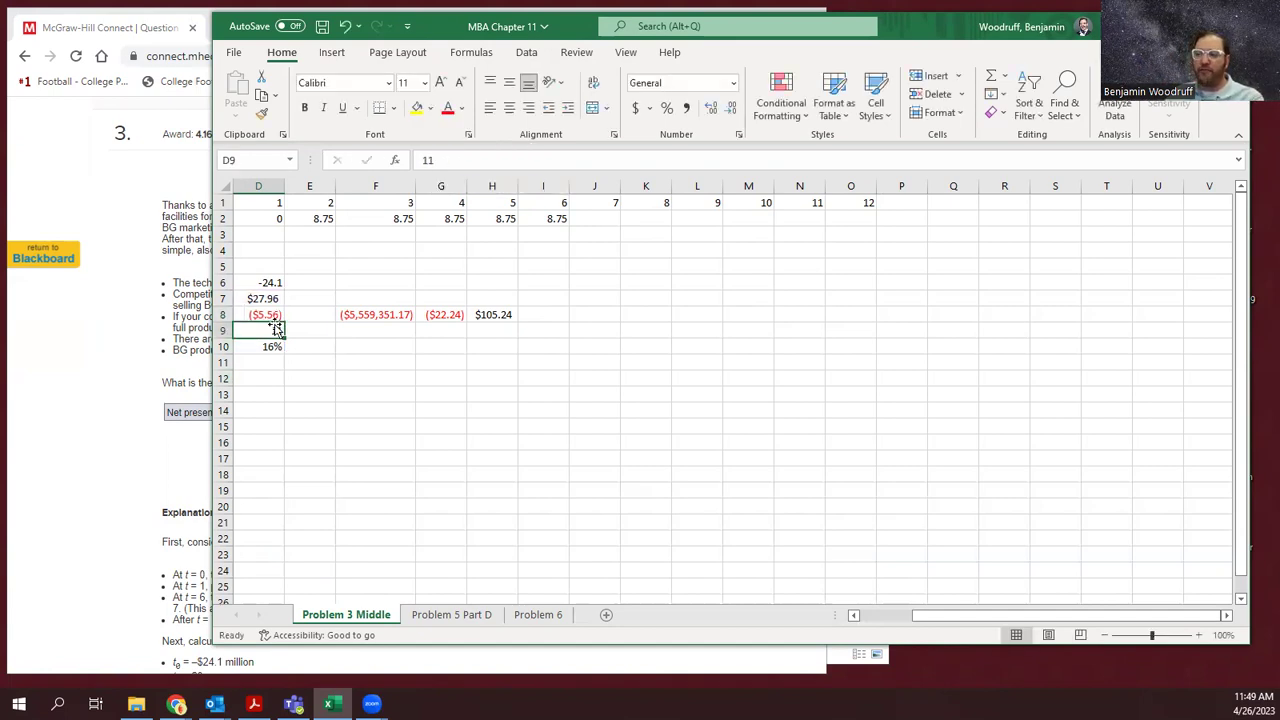
{"action": "left_click", "coordinate": [360, 313]}
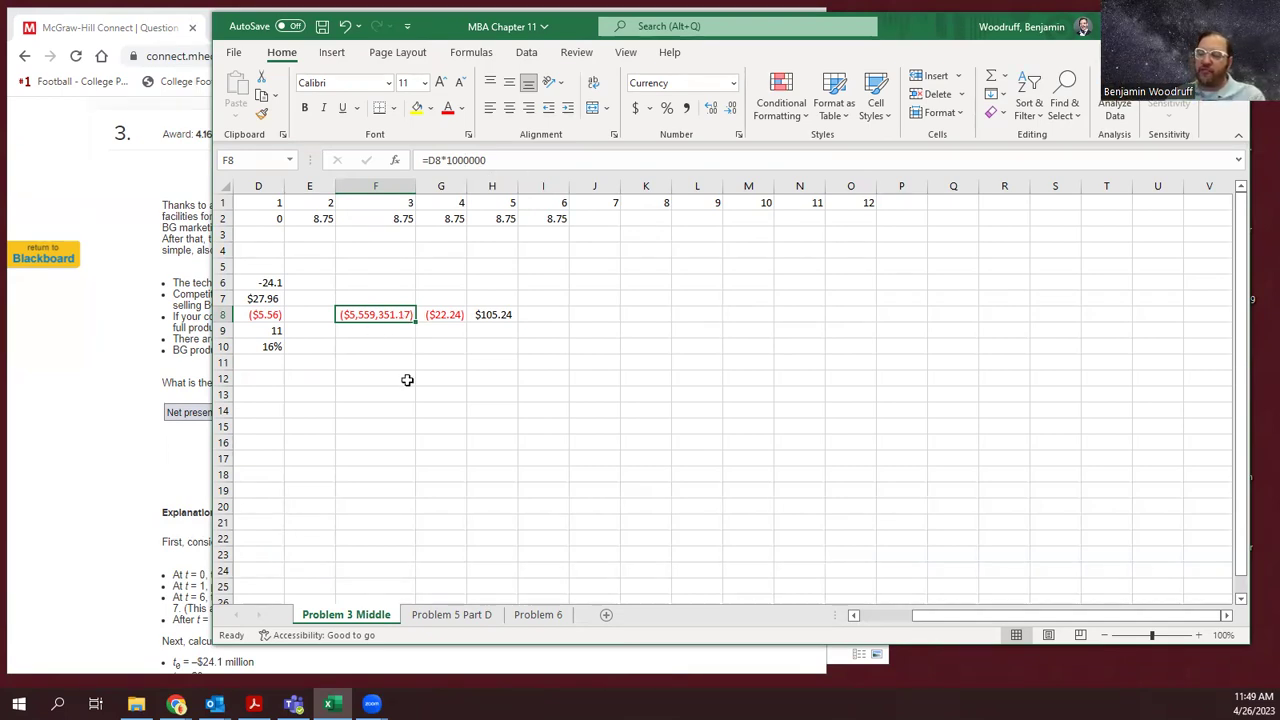
Review the G8 and H8 price formulas, leaving the $105.24 price unchanged.
{"action": "left_click", "coordinate": [452, 313]}
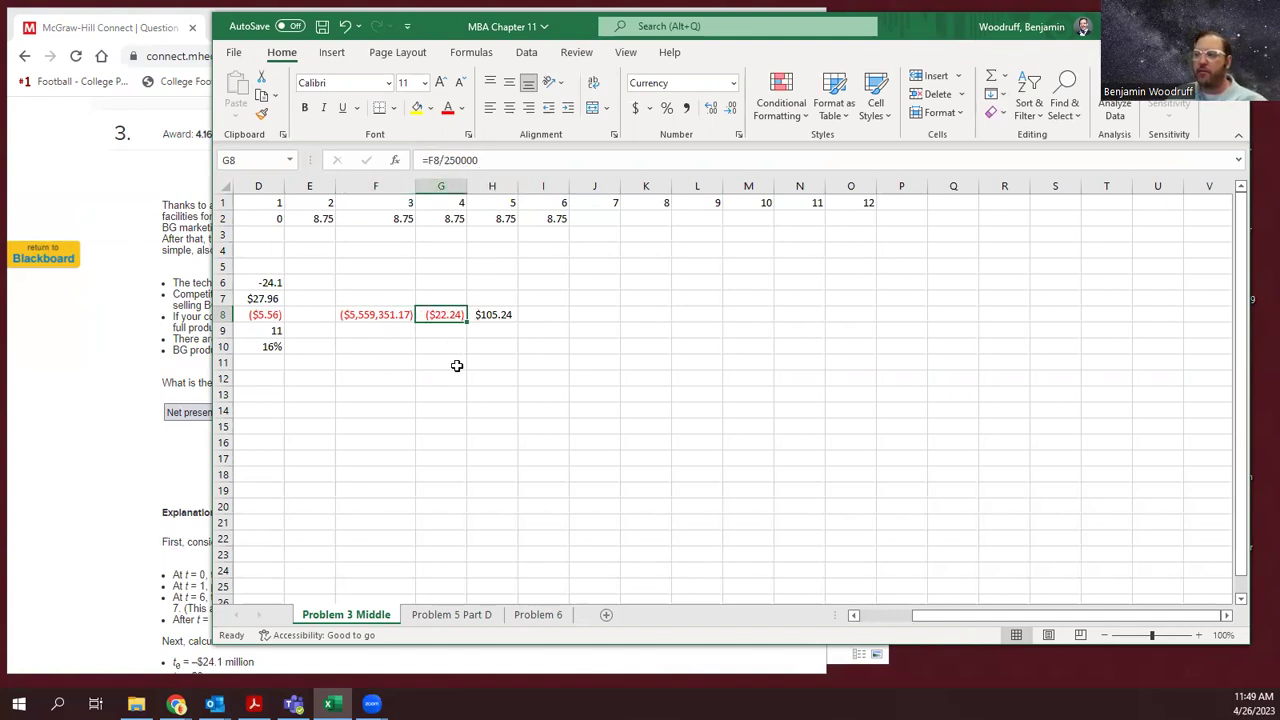
{"action": "left_click", "coordinate": [500, 313]}
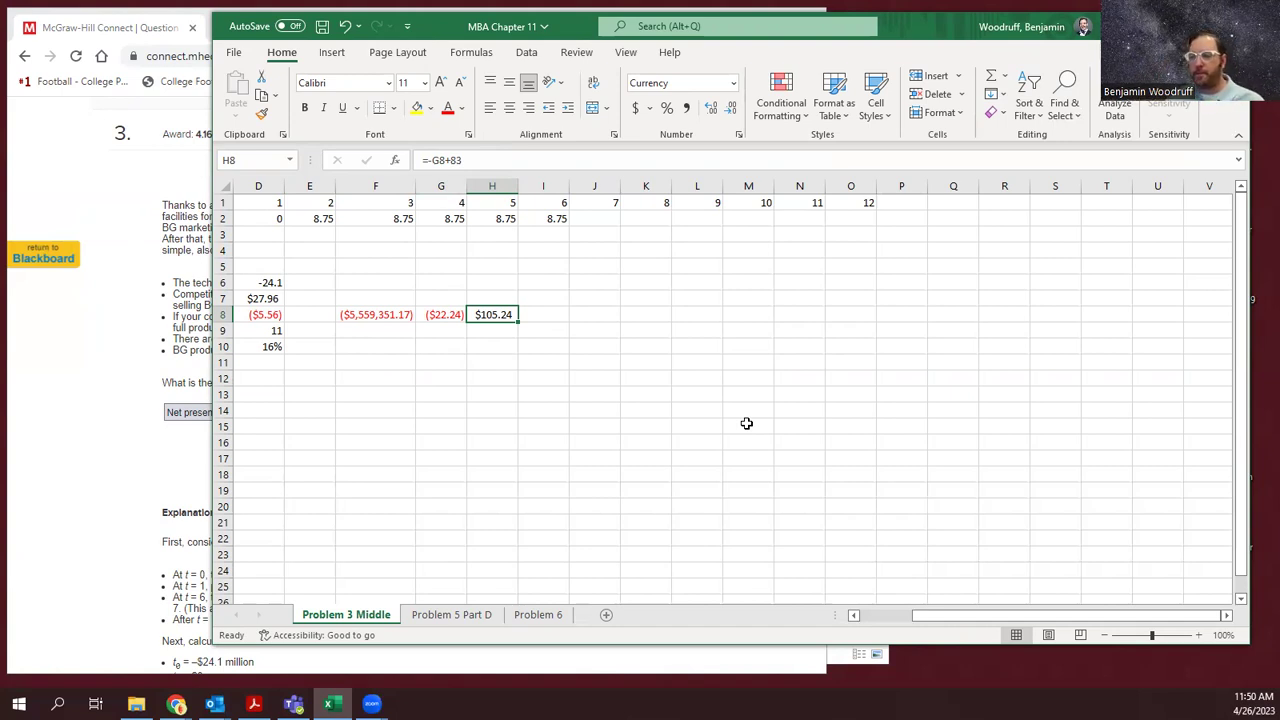
Switch Connect to Question 5 of the assignment.
{"action": "left_click", "coordinate": [185, 348]}
{"action": "scroll", "coordinate": [560, 300], "scroll_direction": "up", "scroll_amount": 3}
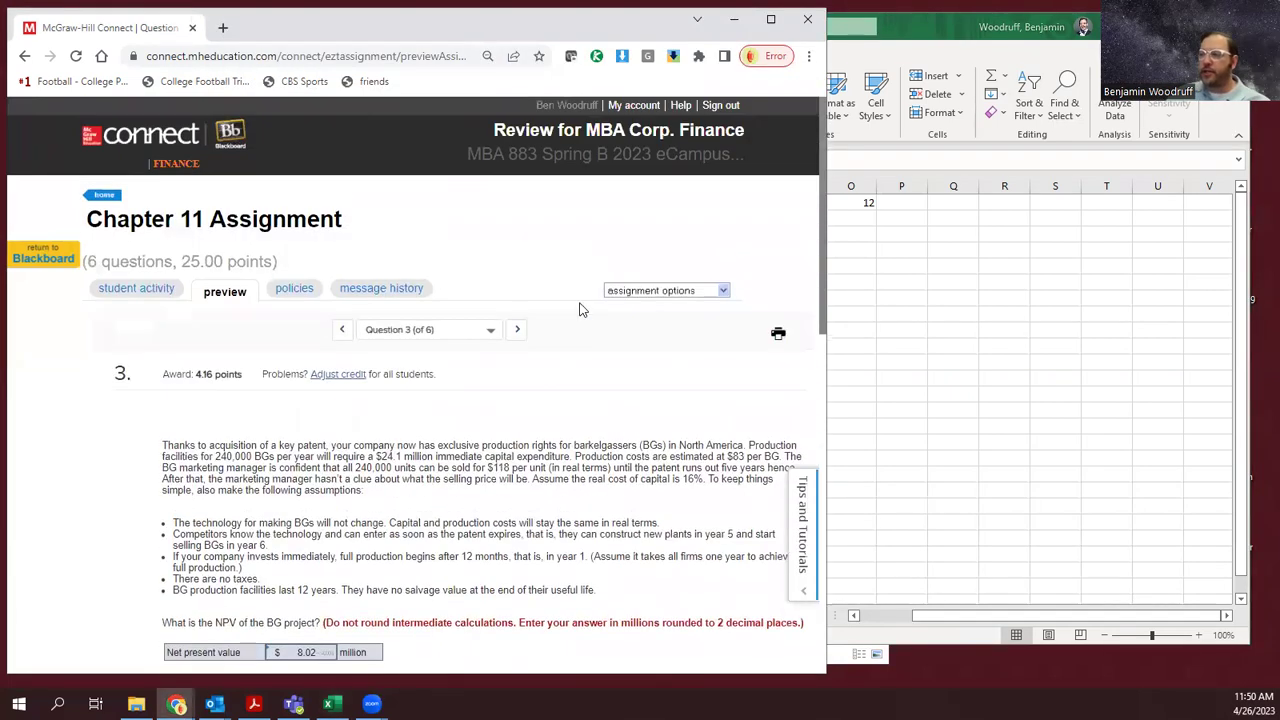
{"action": "left_click", "coordinate": [490, 330]}
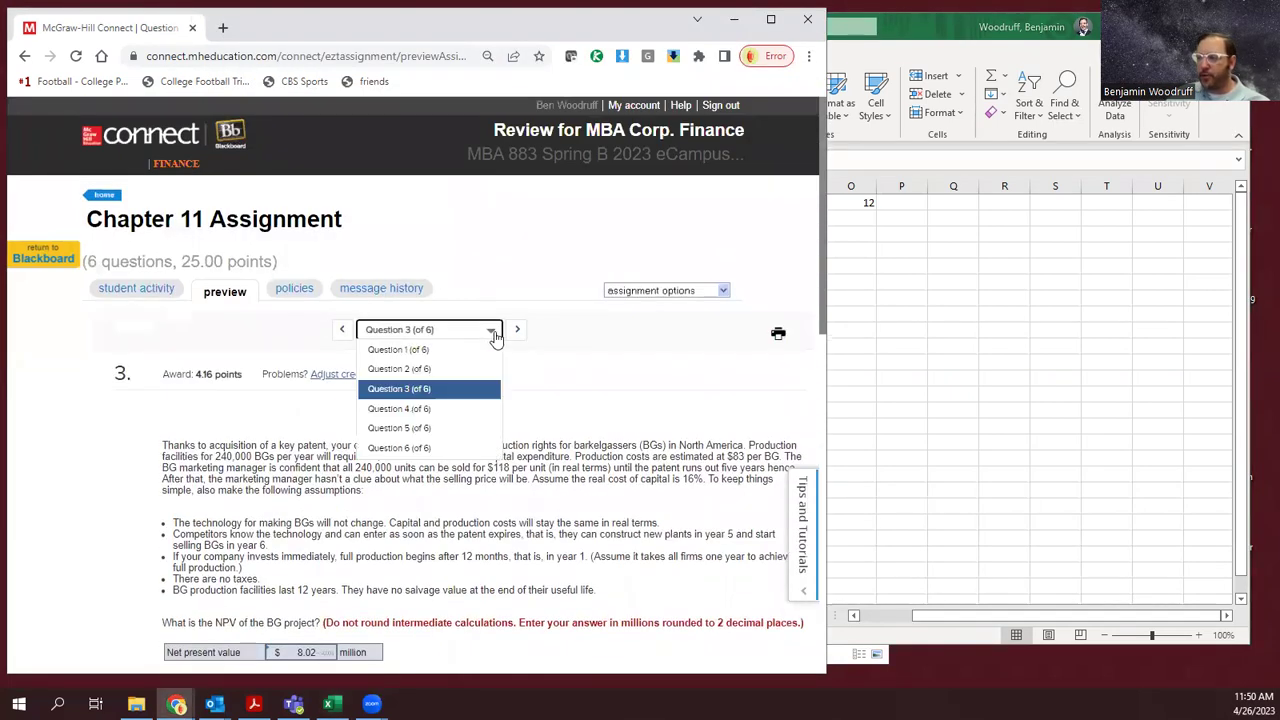
{"action": "left_click", "coordinate": [471, 428]}
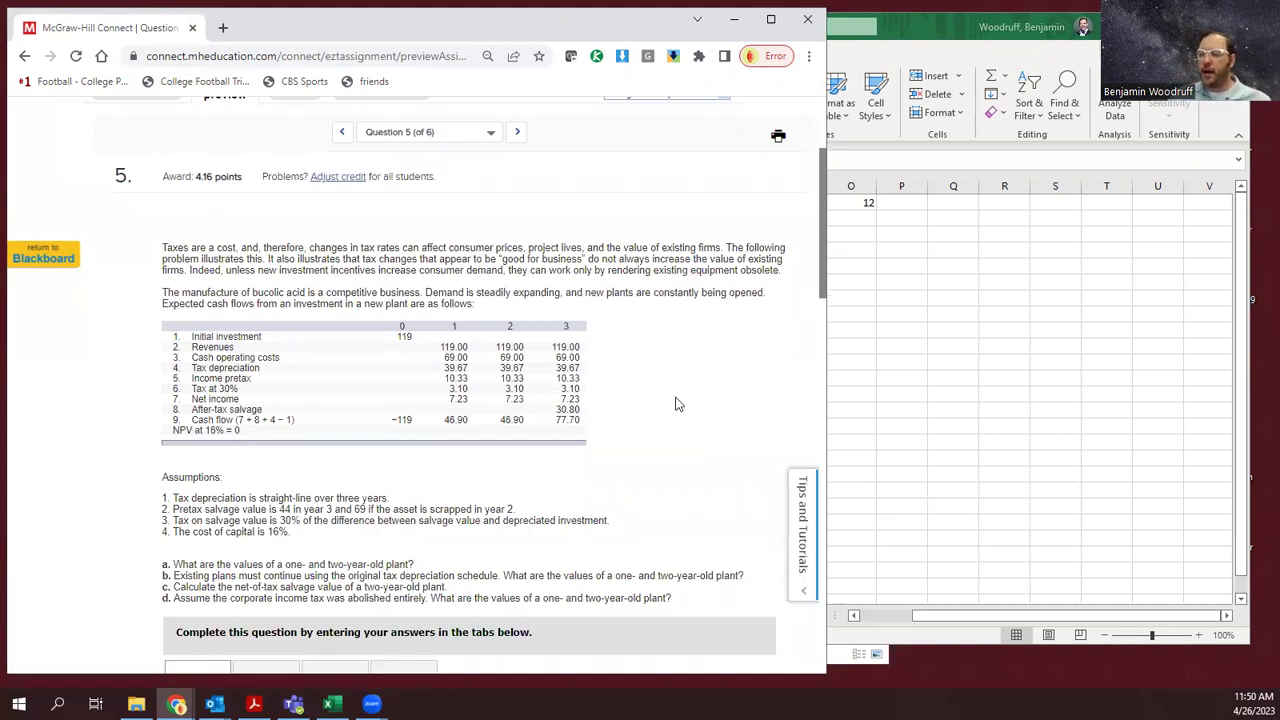
Scroll Question 5's explanation down to the part d plant values of $97.61 and $72.79.
{"action": "scroll", "coordinate": [682, 396], "scroll_direction": "down", "scroll_amount": 4}
{"action": "scroll", "coordinate": [682, 396], "scroll_direction": "down", "scroll_amount": 2}
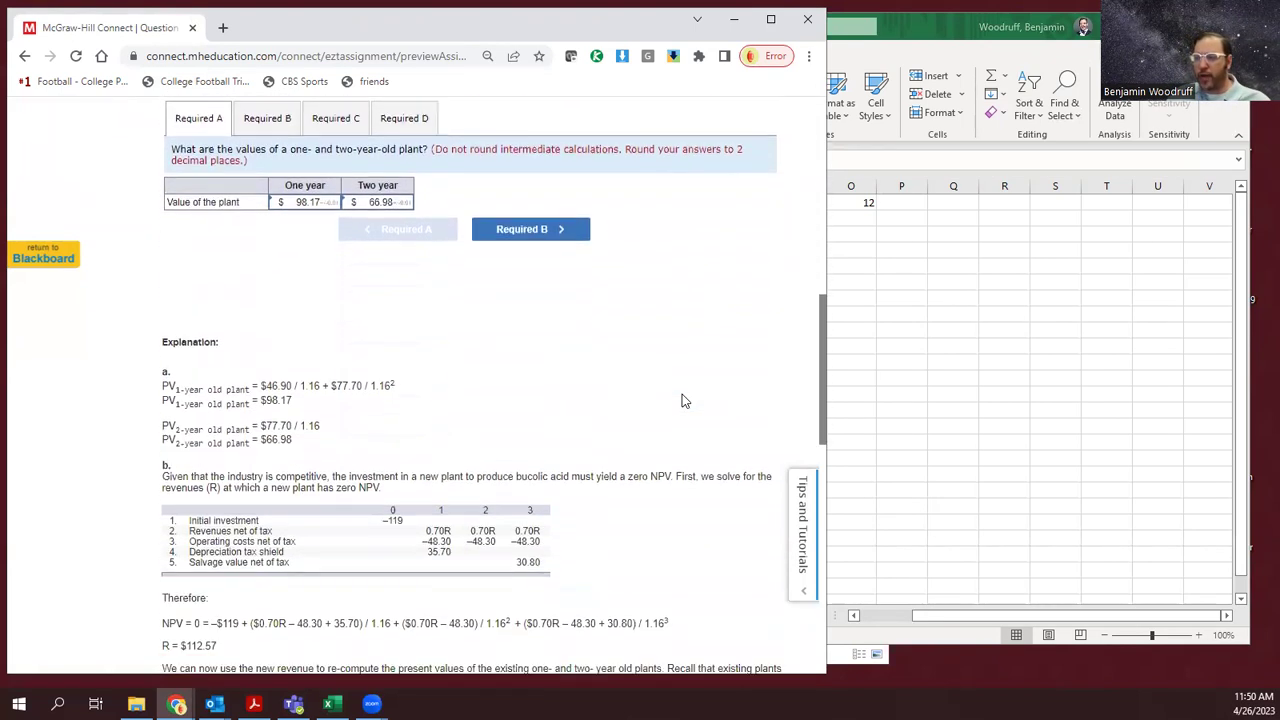
{"action": "scroll", "coordinate": [682, 396], "scroll_direction": "down", "scroll_amount": 3}
{"action": "scroll", "coordinate": [682, 396], "scroll_direction": "down", "scroll_amount": 3}
{"action": "scroll", "coordinate": [682, 396], "scroll_direction": "down", "scroll_amount": 3}
{"action": "scroll", "coordinate": [682, 400], "scroll_direction": "down", "scroll_amount": 3}
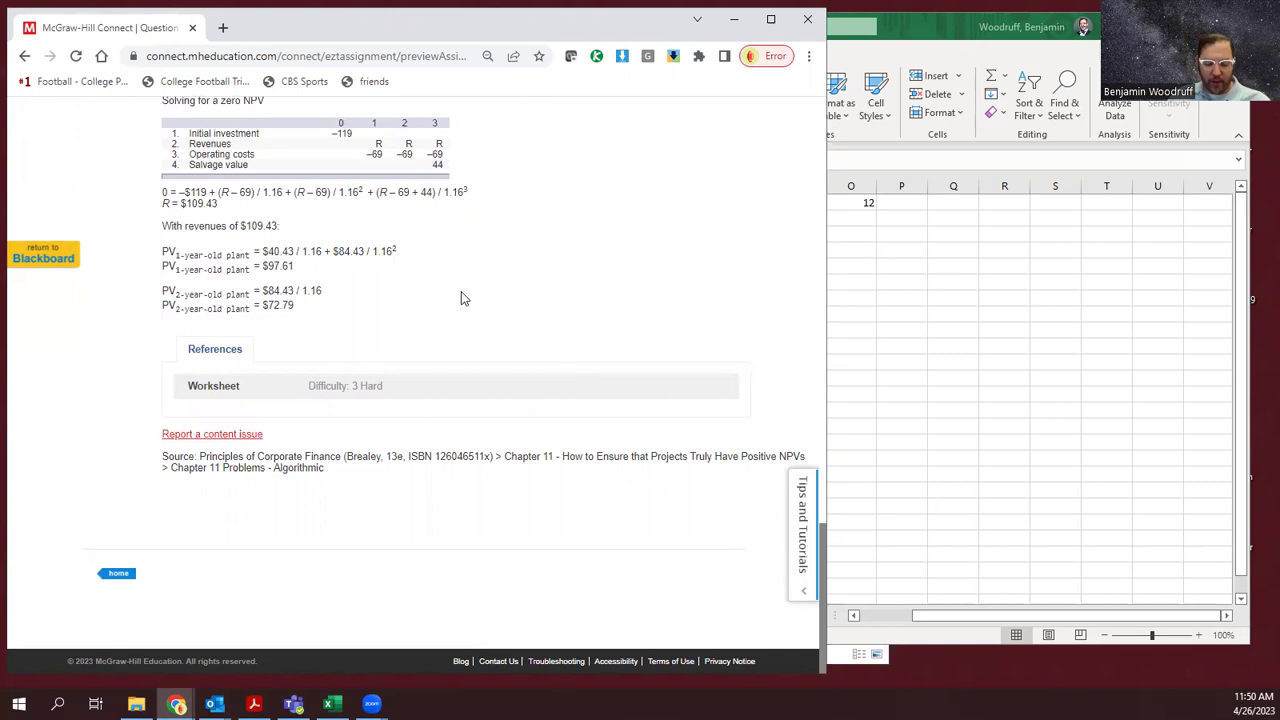
{"action": "scroll", "coordinate": [461, 300], "scroll_direction": "up", "scroll_amount": 1}
{"action": "scroll", "coordinate": [461, 300], "scroll_direction": "up", "scroll_amount": 1}
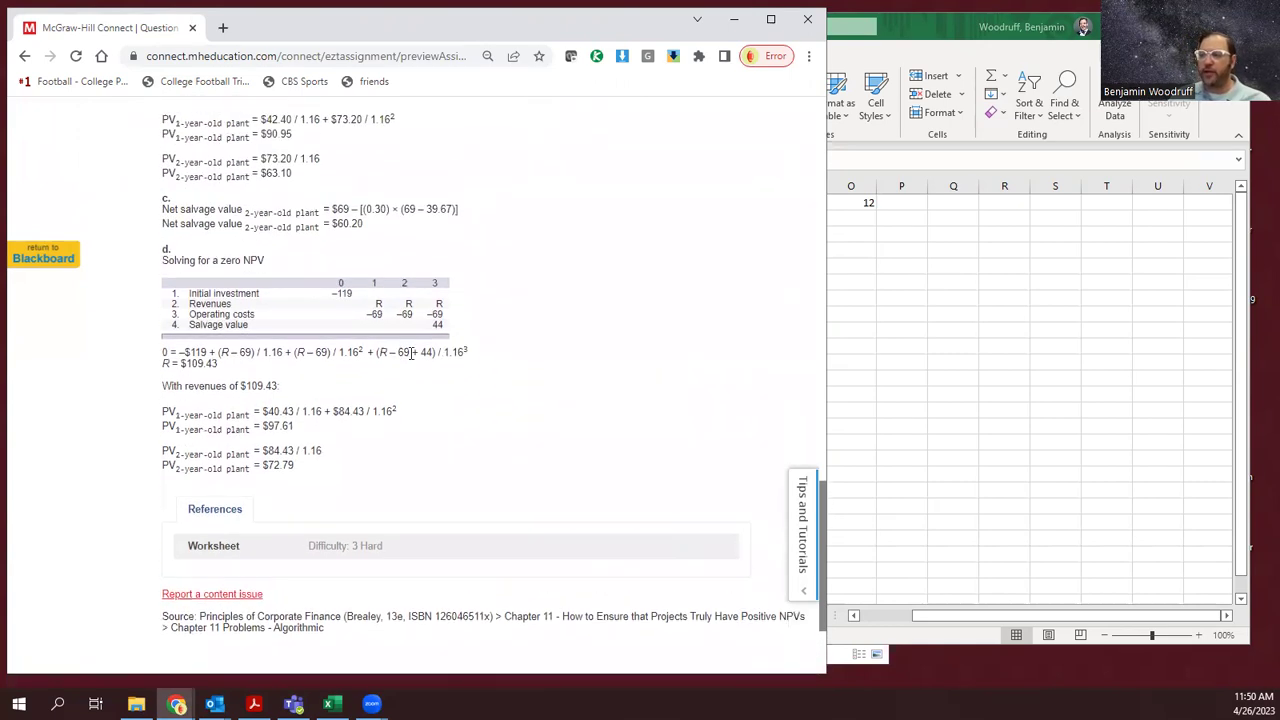
On the Problem 5 Part D sheet, change the B2 investment from -112 to -119.
{"action": "left_click", "coordinate": [901, 357]}
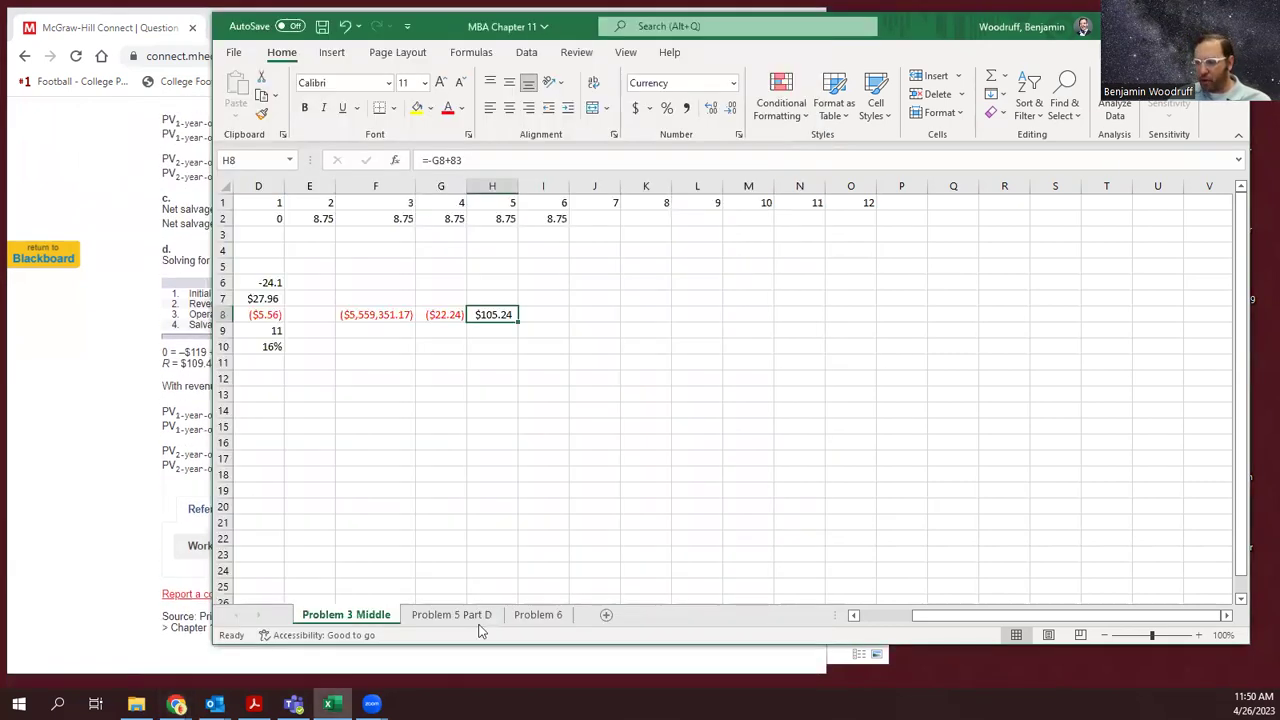
{"action": "left_click", "coordinate": [468, 615]}
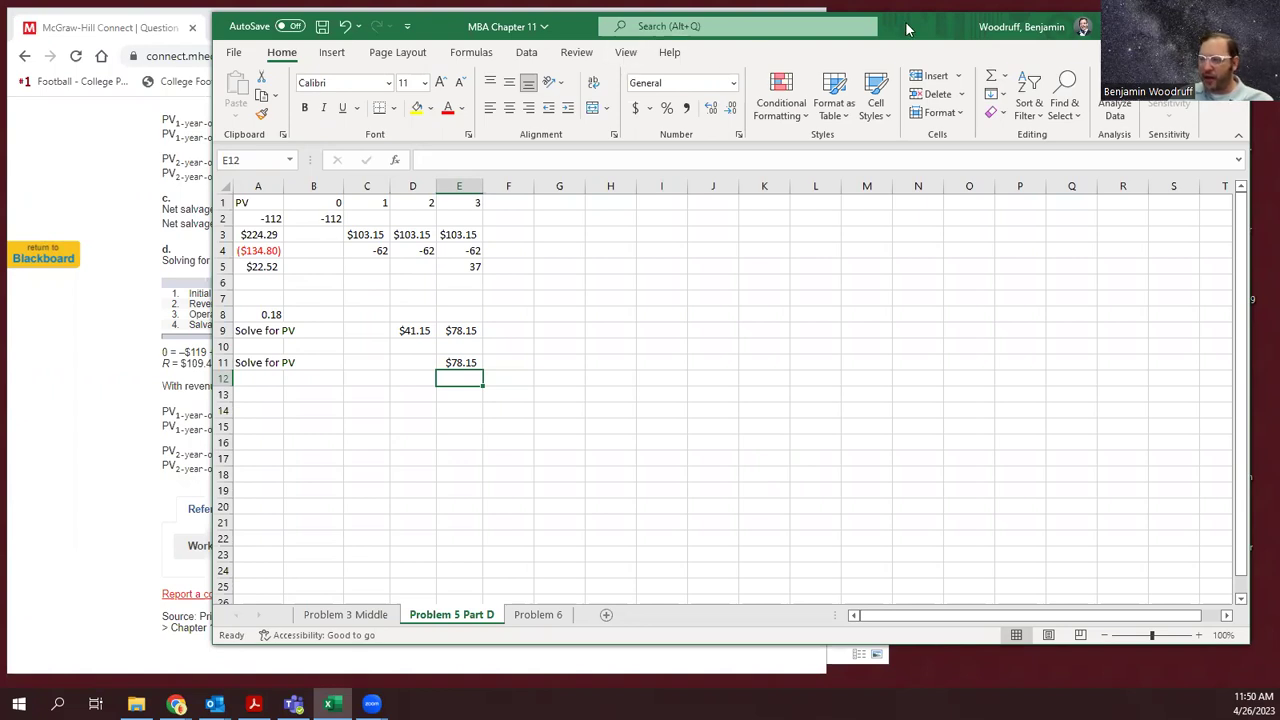
{"action": "left_click_drag", "start_coordinate": [906, 29], "coordinate": [1106, 38]}
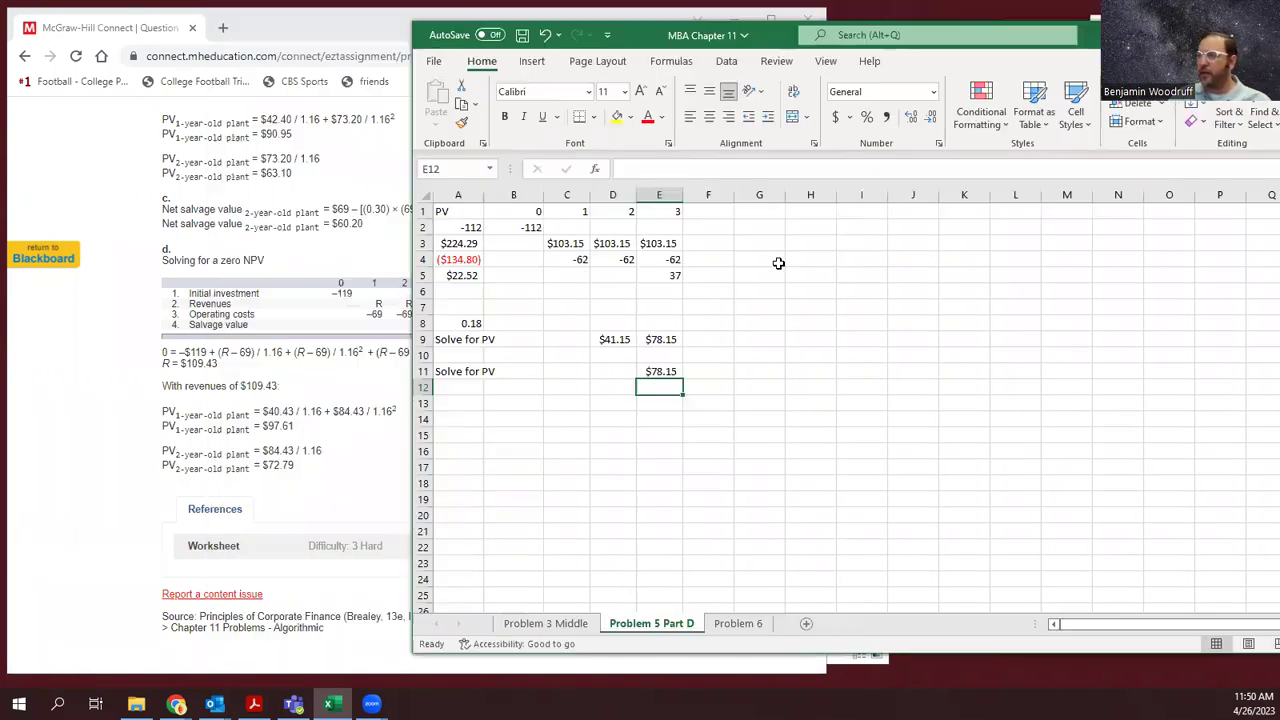
{"action": "left_click", "coordinate": [518, 228]}
{"action": "left_click", "coordinate": [636, 168]}
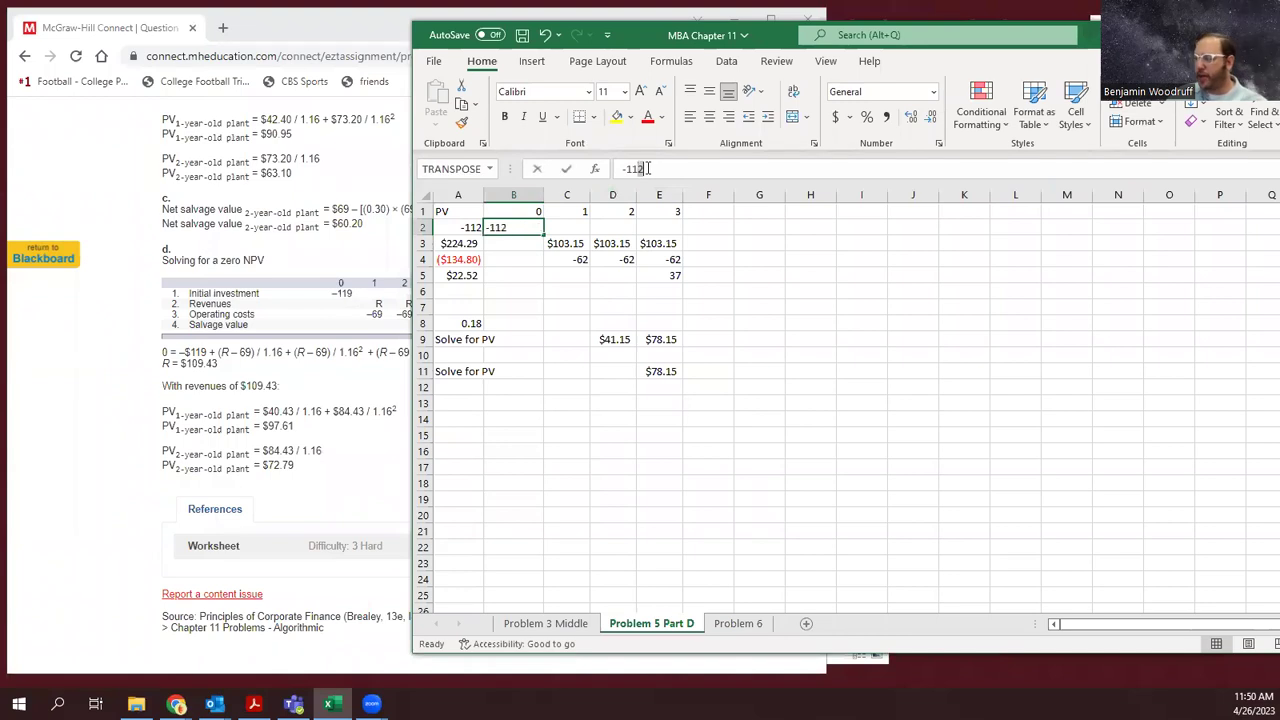
{"action": "key", "text": "BackSpace"}
{"action": "type", "text": "9"}
{"action": "key", "text": "Return"}
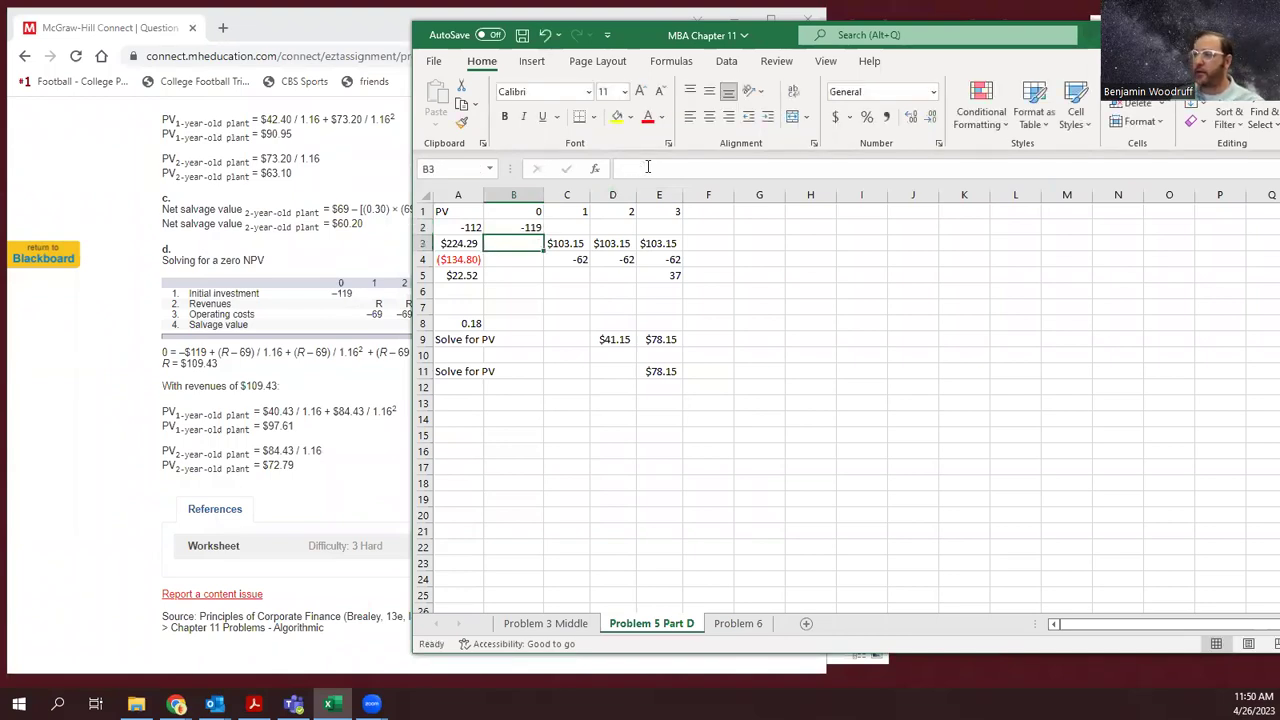
Link A2 to the investment with the formula =B2.
{"action": "key", "text": "Up"}
{"action": "key", "text": "Left"}
{"action": "type", "text": "="}
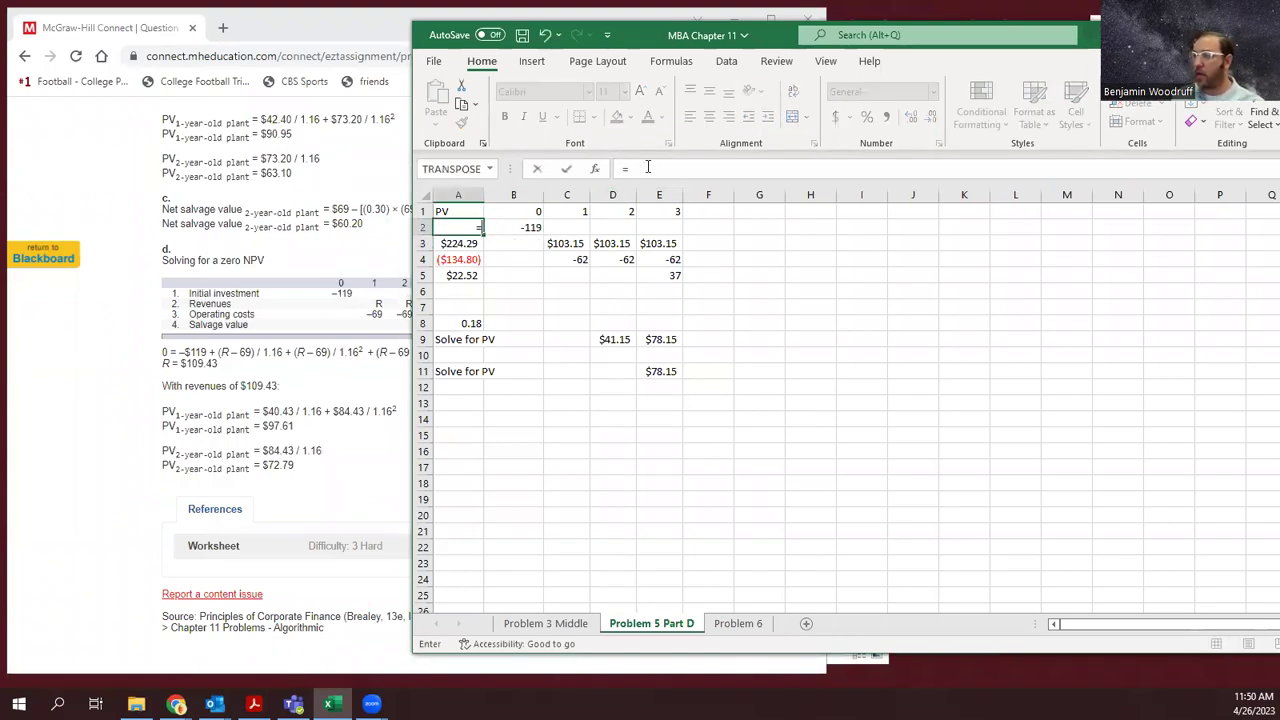
{"action": "key", "text": "Right"}
{"action": "key", "text": "Return"}
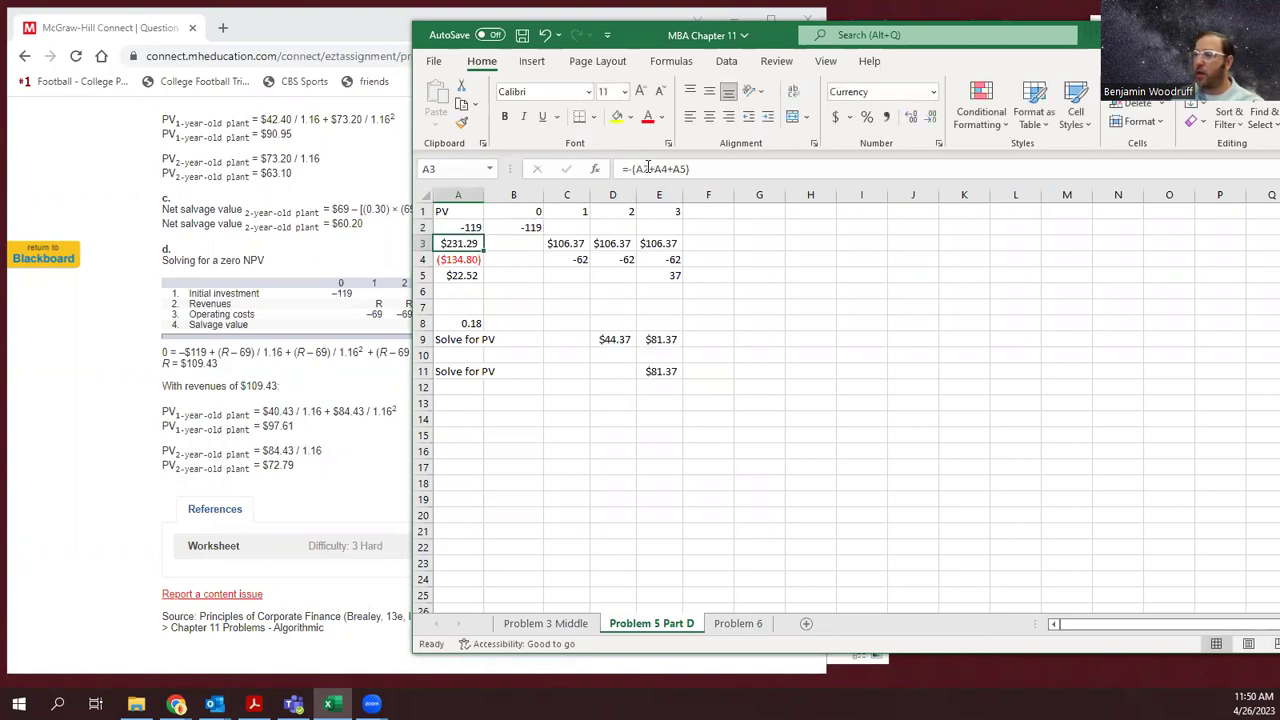
Enter -69 as the year 1–3 operating costs in C4, D4 and E4.
{"action": "key", "text": "Right"}
{"action": "key", "text": "Right"}
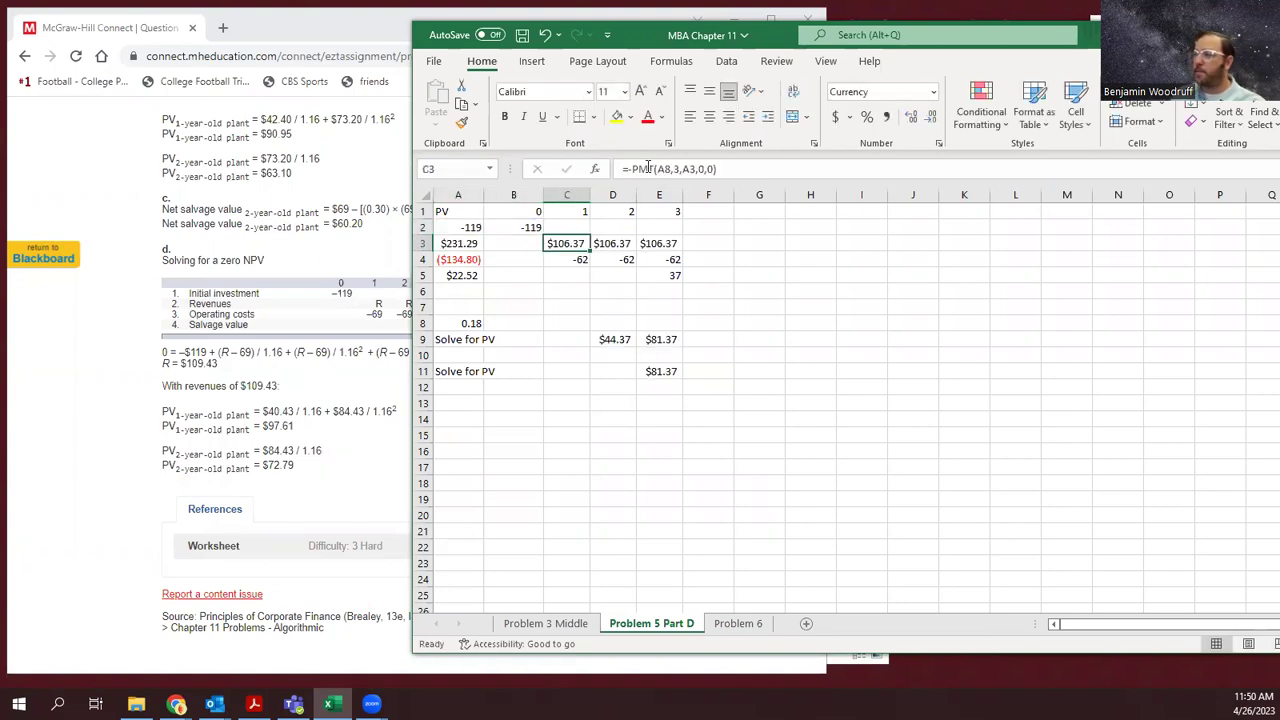
{"action": "key", "text": "Down"}
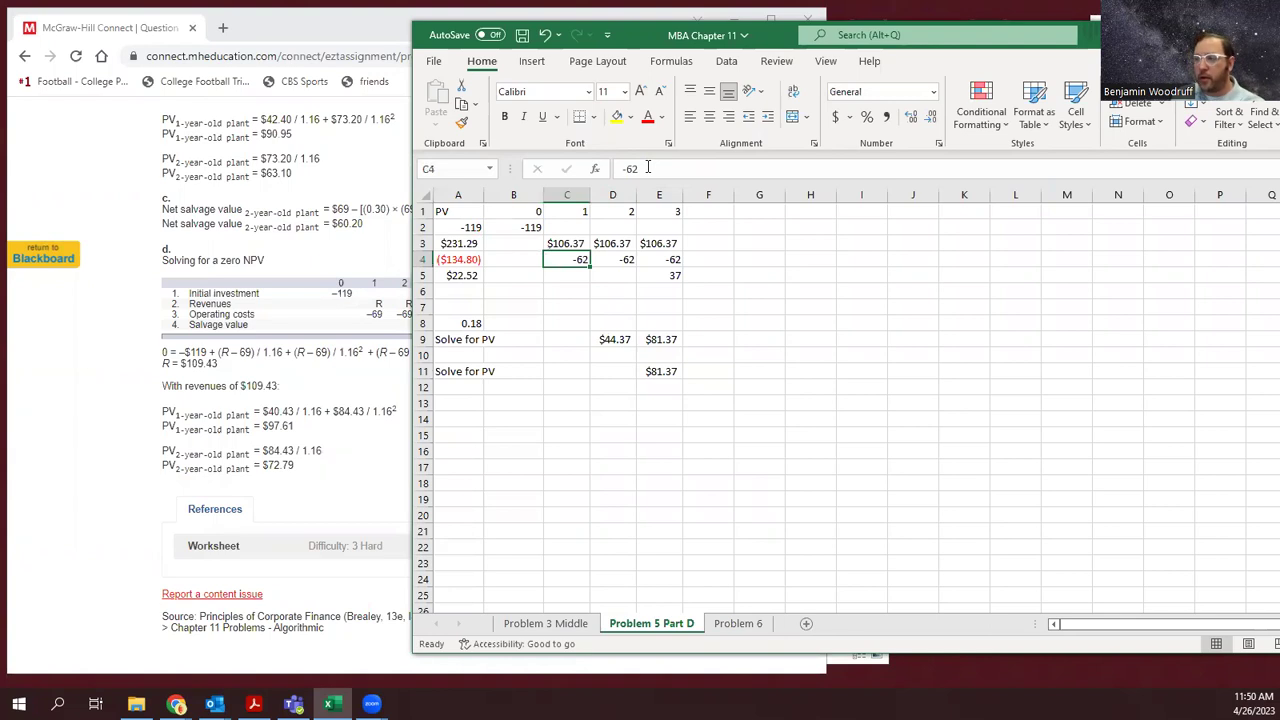
{"action": "type", "text": "-"}
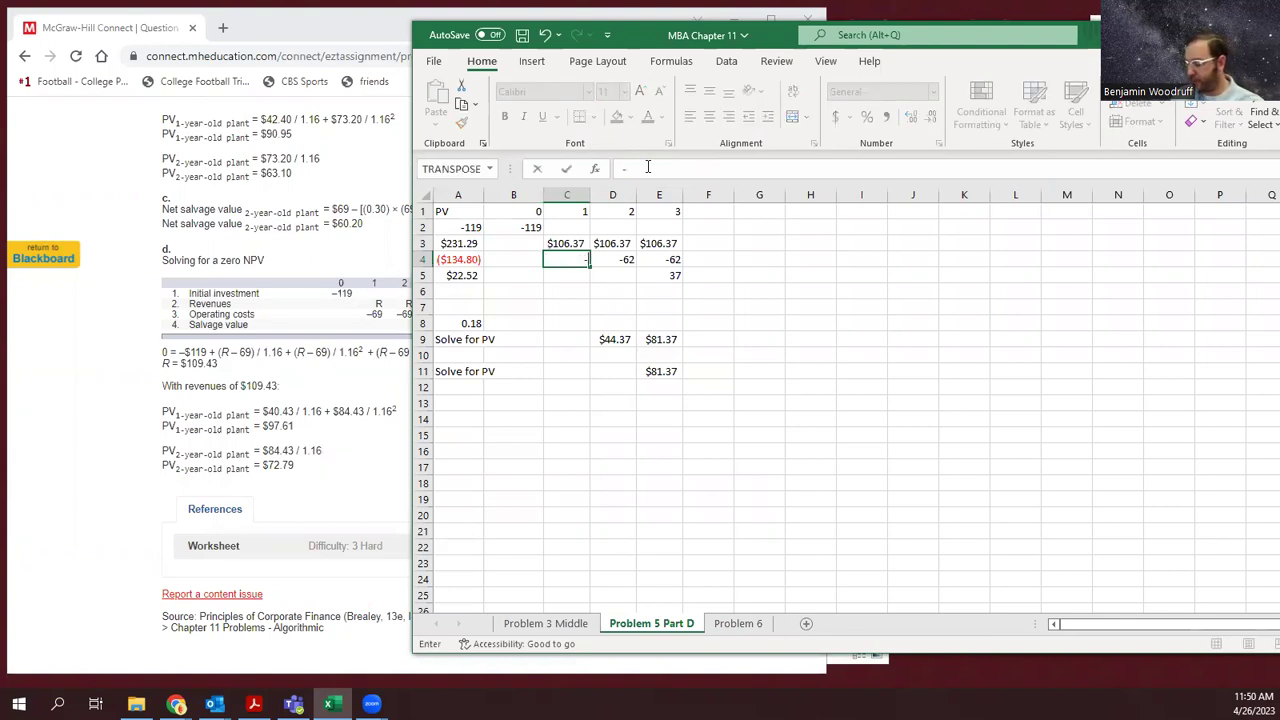
{"action": "type", "text": "69"}
{"action": "key", "text": "Return"}
{"action": "key", "text": "Up"}
{"action": "key", "text": "Right"}
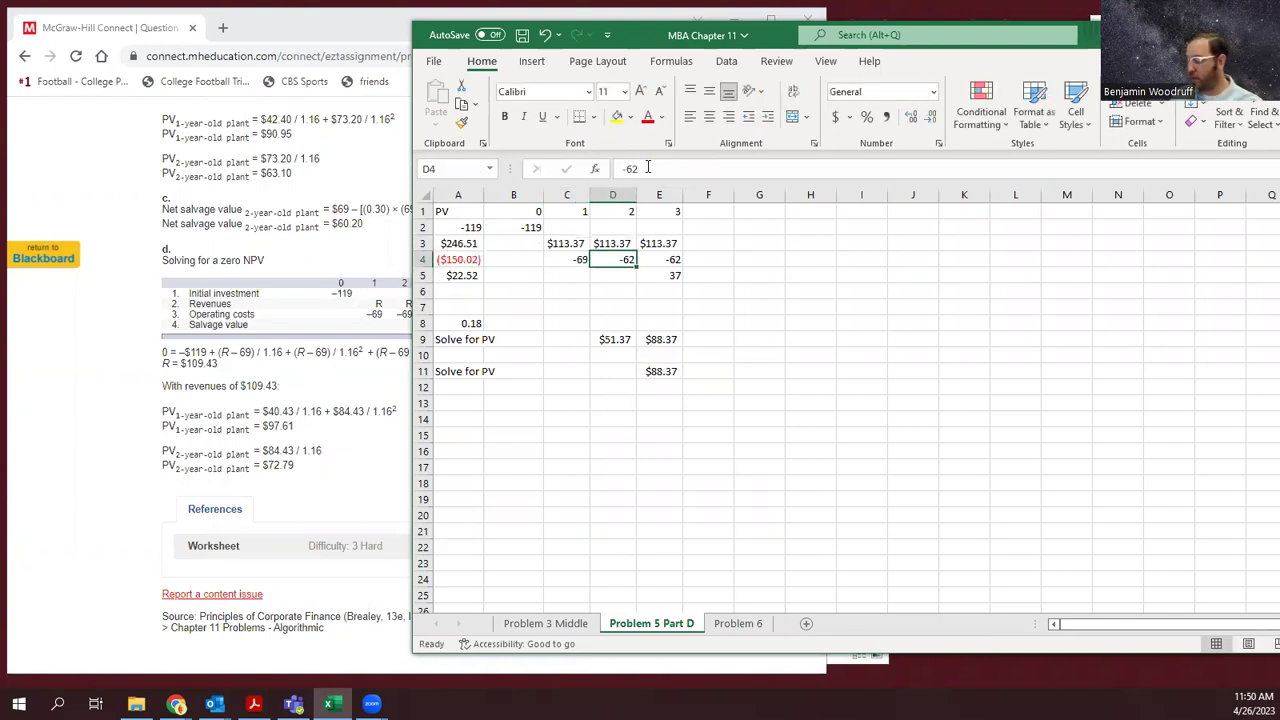
{"action": "type", "text": "-69"}
{"action": "key", "text": "Return"}
{"action": "key", "text": "Up"}
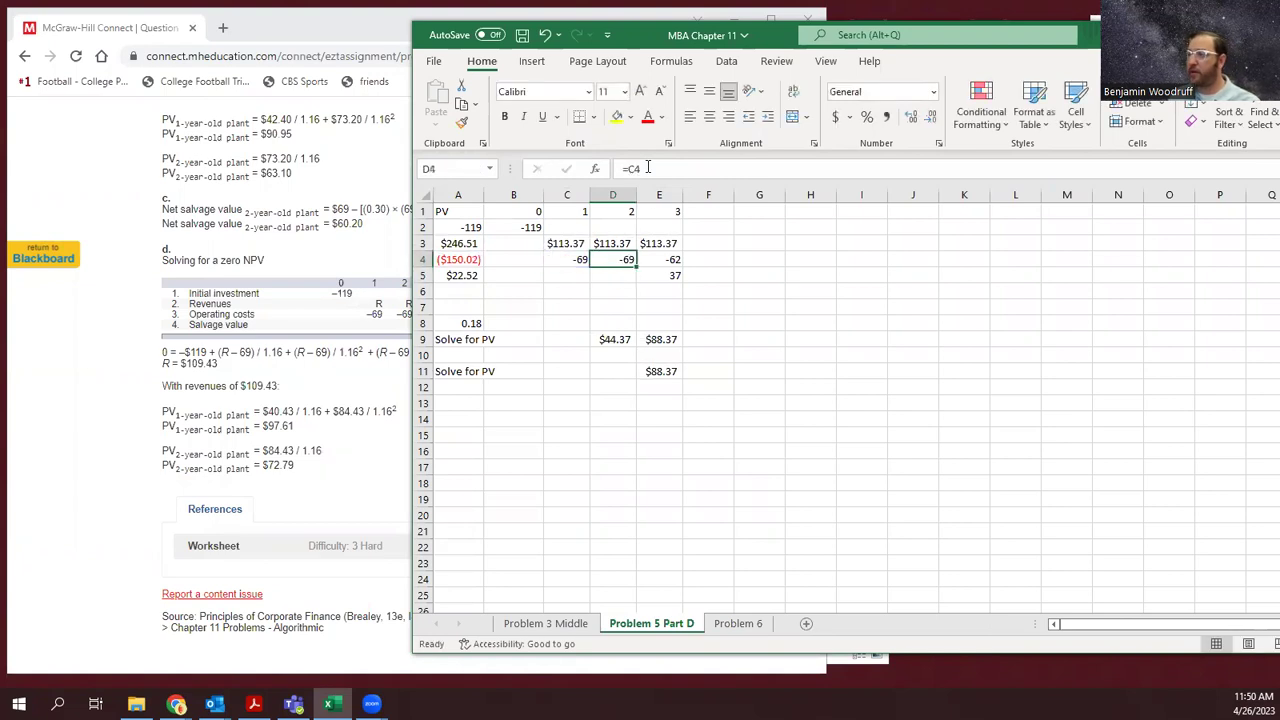
{"action": "key", "text": "Right"}
{"action": "type", "text": "-69"}
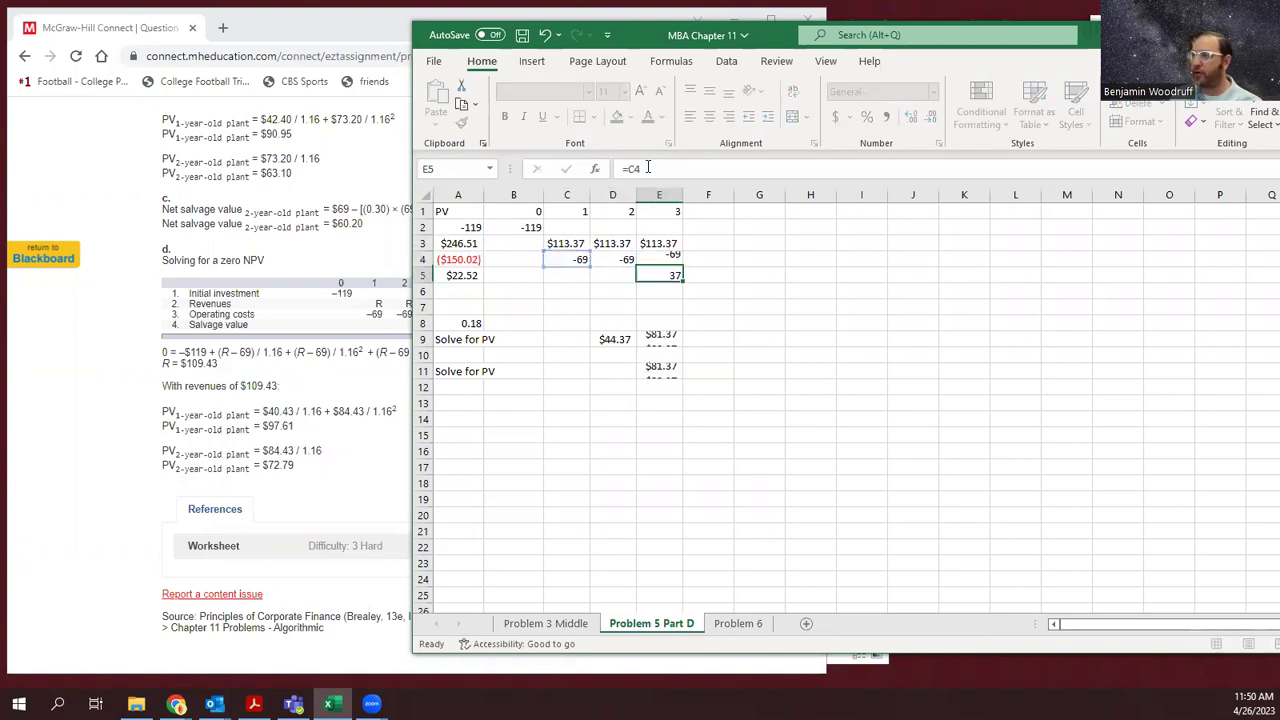
{"action": "key", "text": "Return"}
{"action": "key", "text": "Up"}
{"action": "key", "text": "Left"}
{"action": "key", "text": "Left"}
{"action": "key", "text": "Left"}
{"action": "key", "text": "Left"}
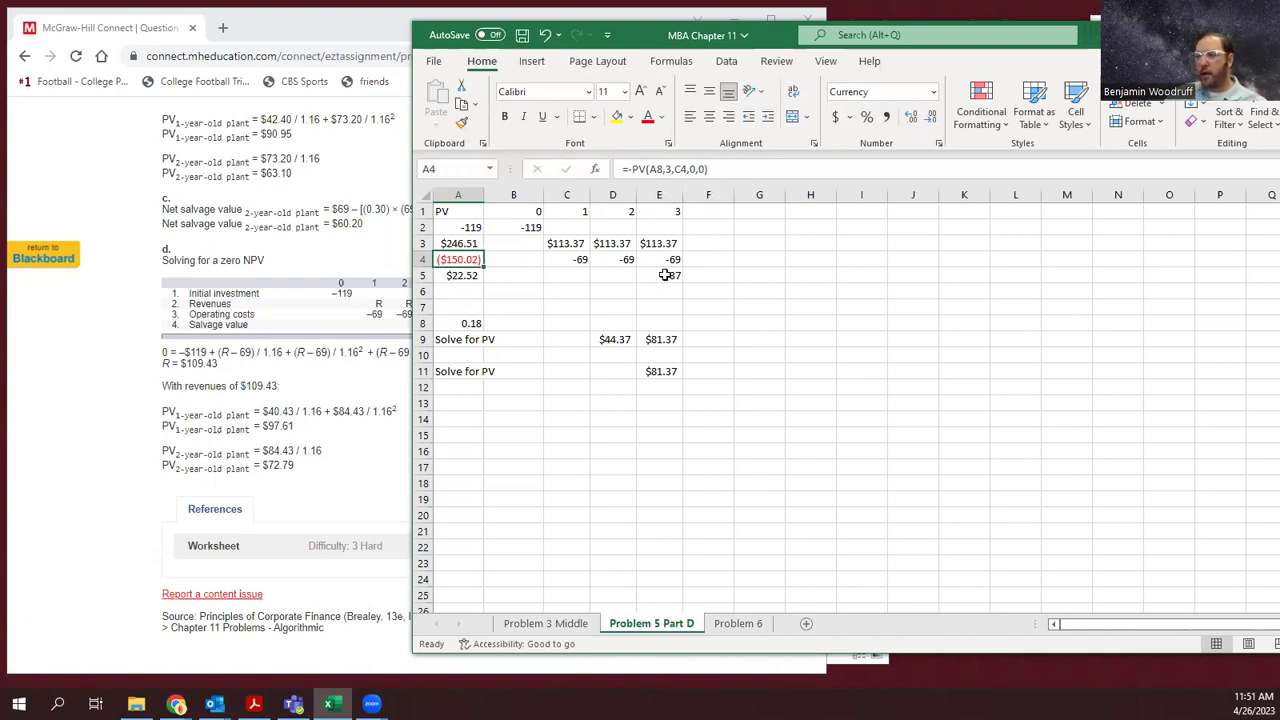
Set the E5 salvage value to 44 and the A8 discount rate to 0.16.
{"action": "left_click", "coordinate": [306, 260]}
{"action": "left_click", "coordinate": [1092, 46]}
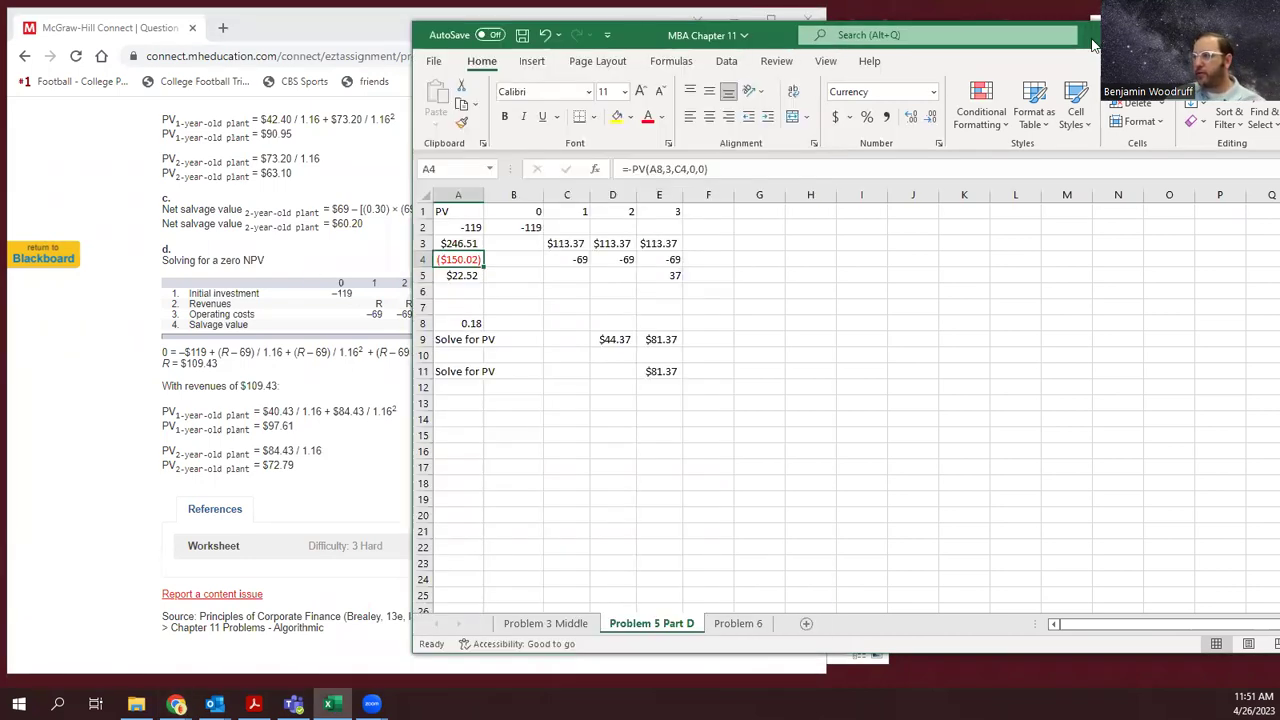
{"action": "left_click", "coordinate": [668, 275]}
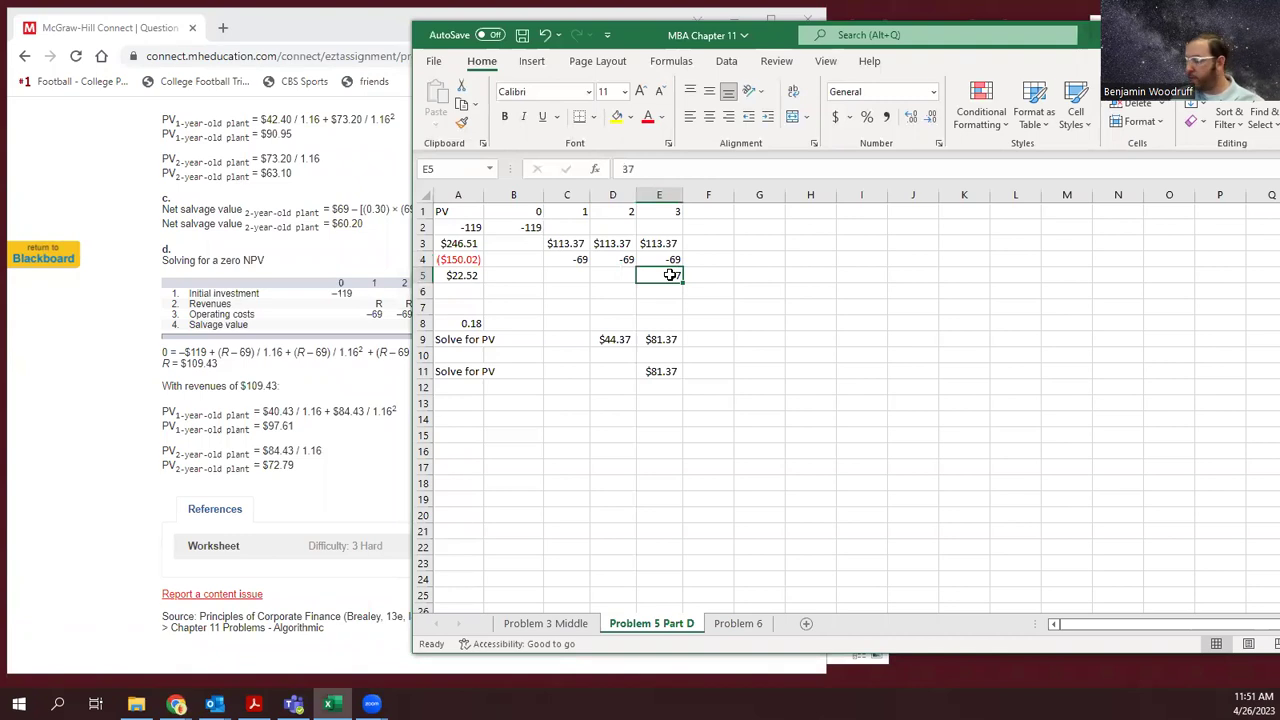
{"action": "type", "text": "44"}
{"action": "key", "text": "Return"}
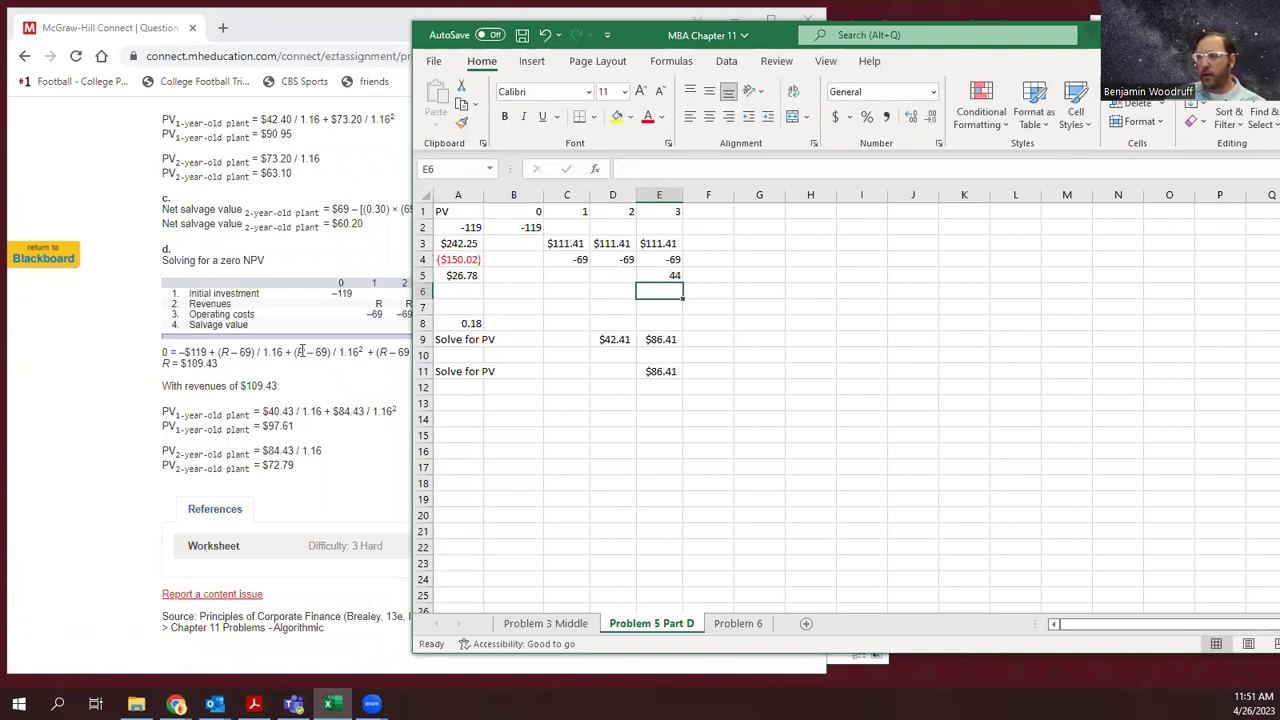
{"action": "left_click", "coordinate": [465, 325]}
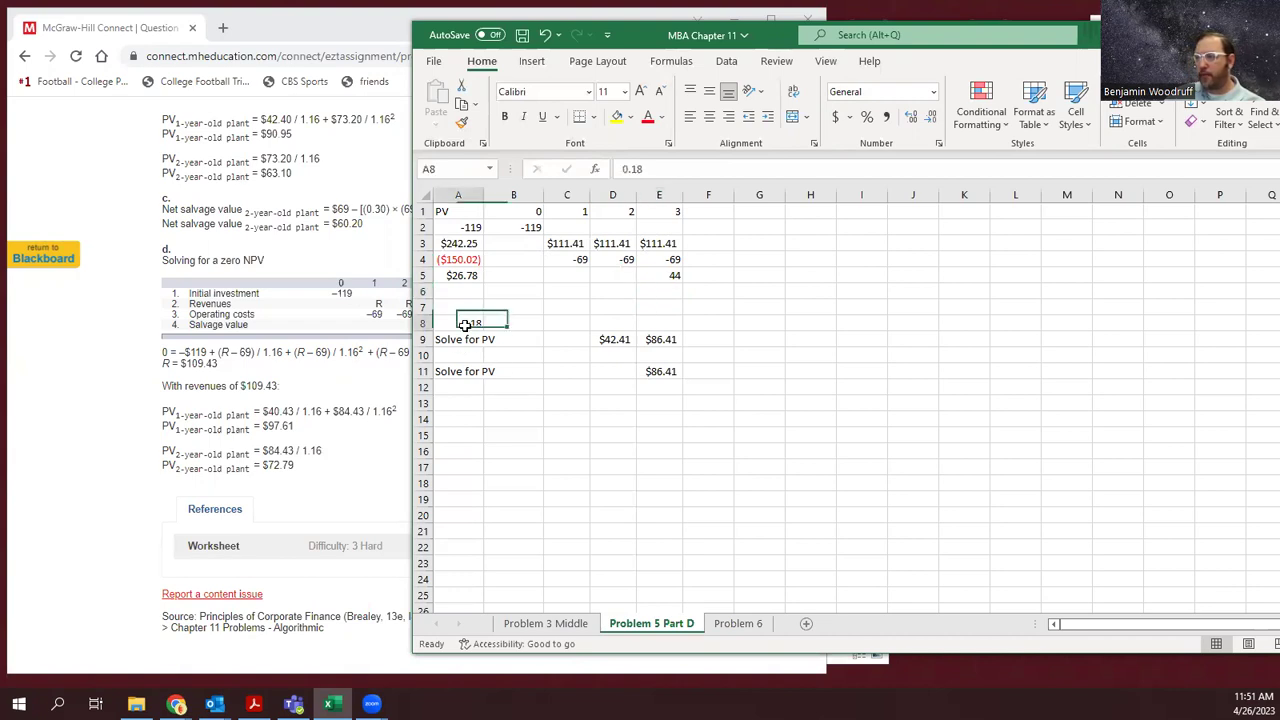
{"action": "left_click", "coordinate": [642, 168]}
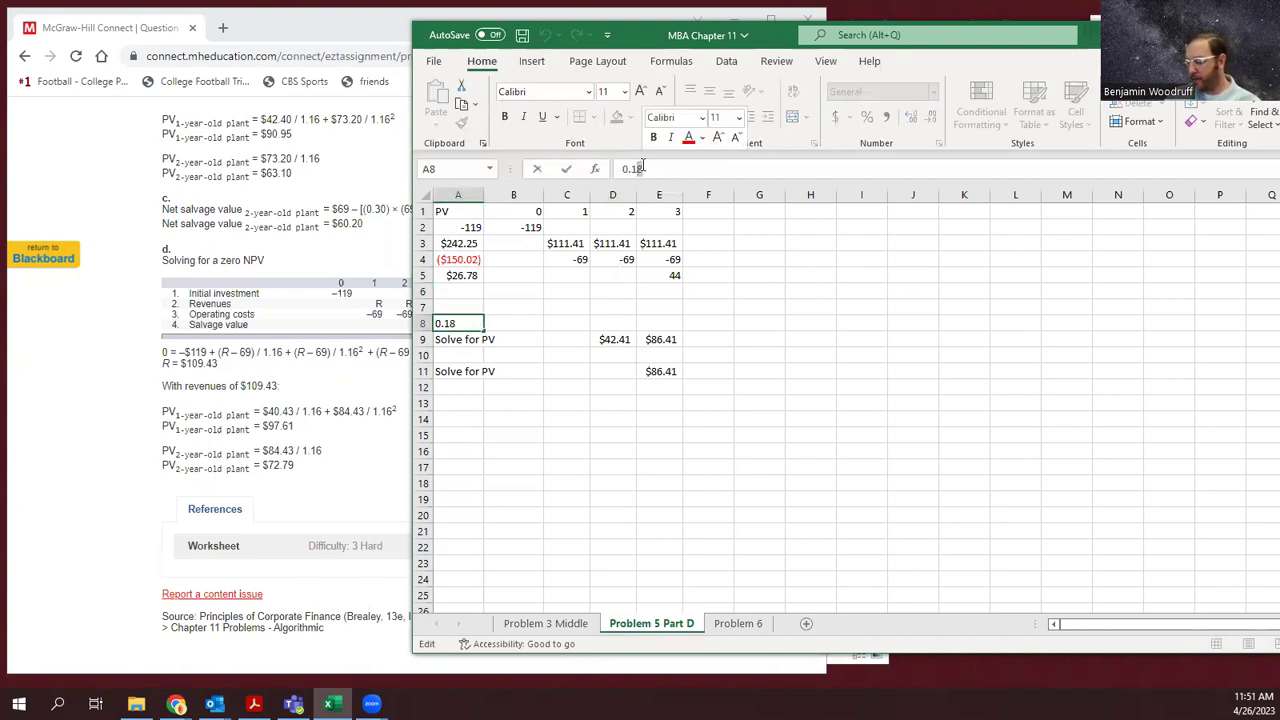
{"action": "key", "text": "Return"}
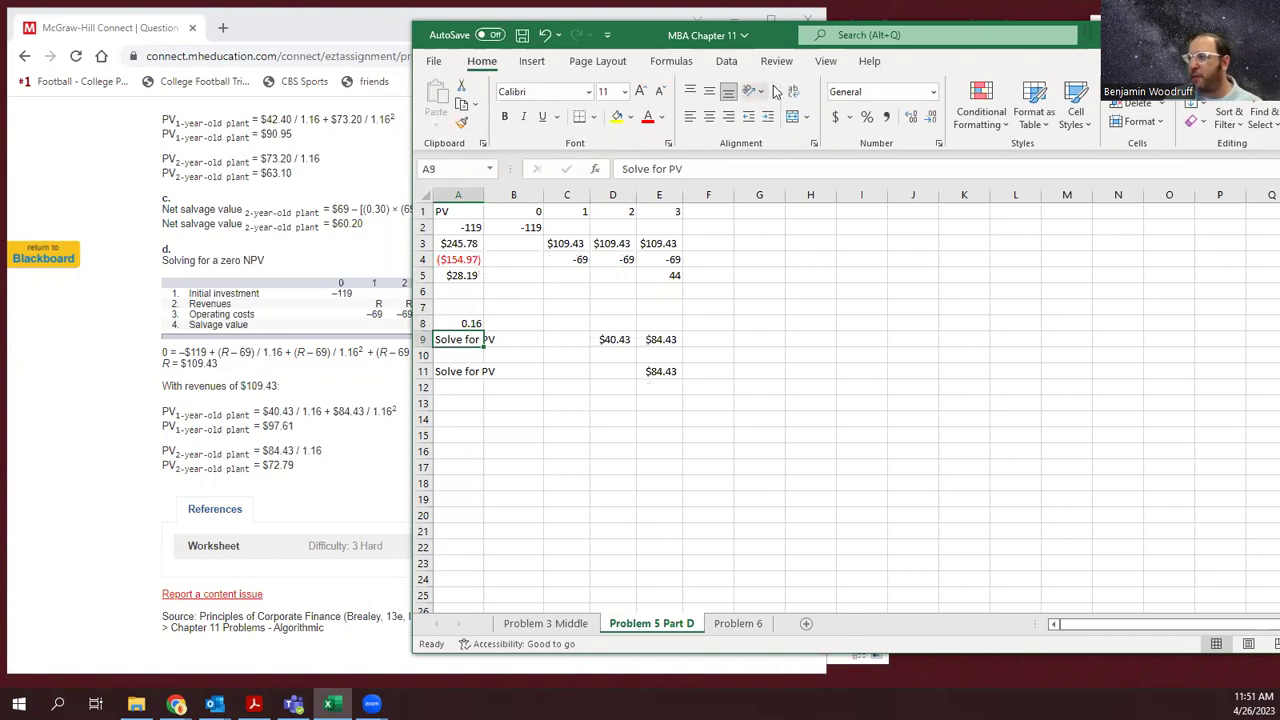
{"action": "left_click_drag", "start_coordinate": [788, 37], "coordinate": [848, 37]}
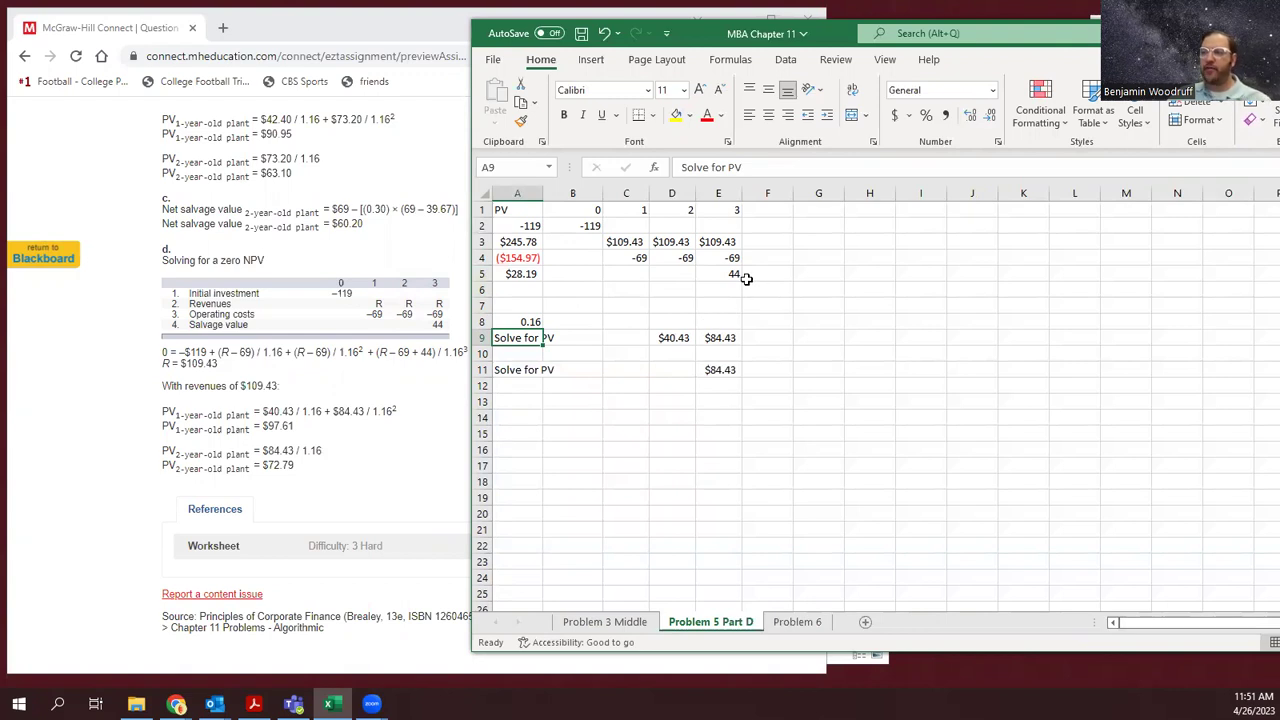
{"action": "left_click", "coordinate": [462, 282]}
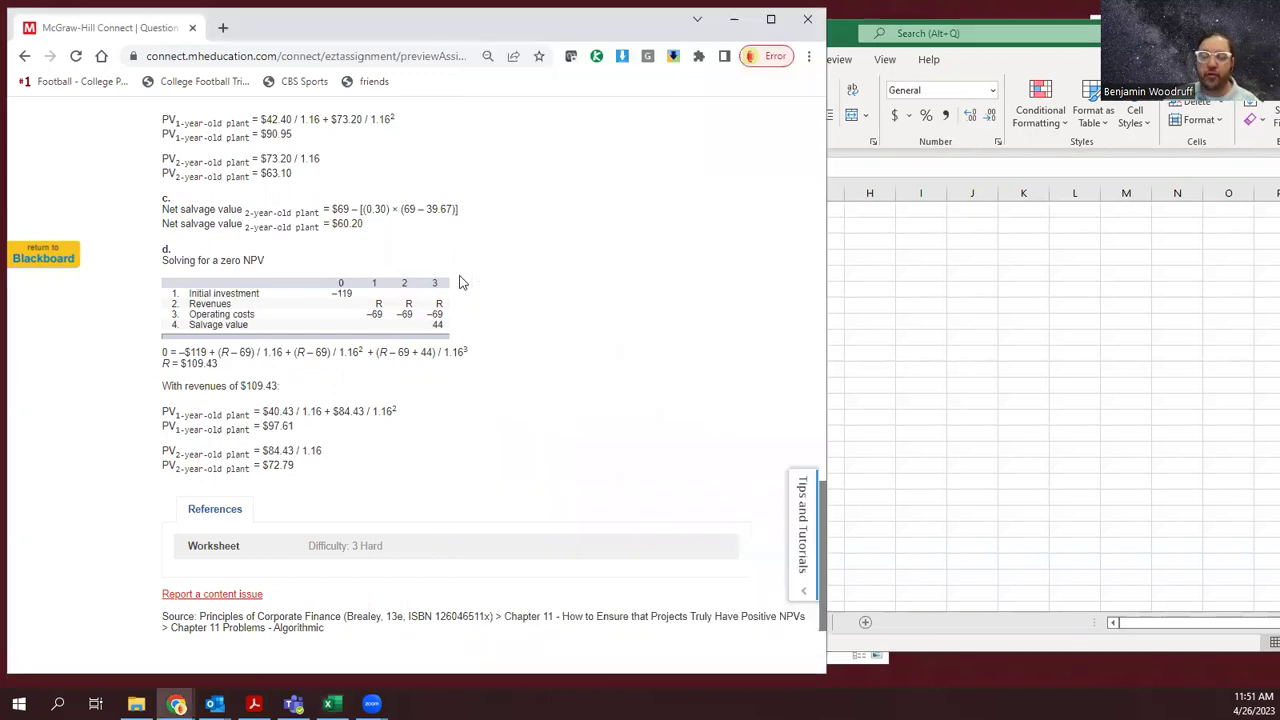
{"action": "left_click", "coordinate": [878, 336]}
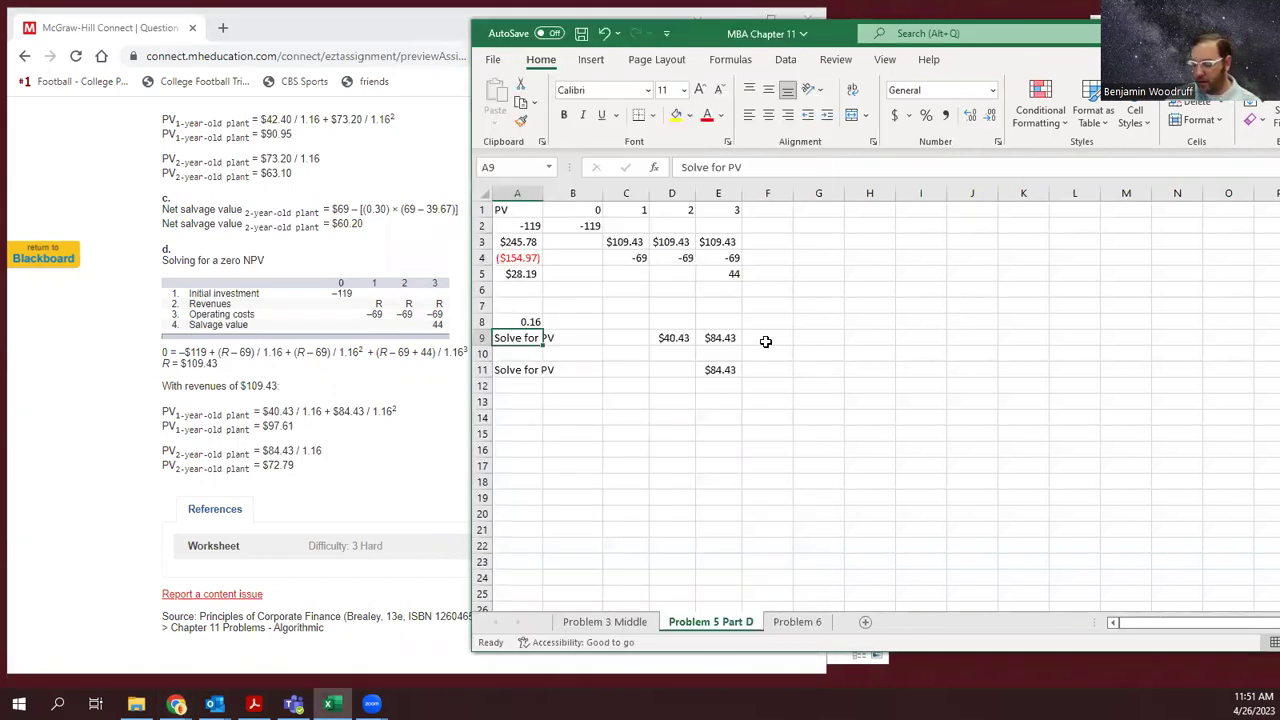
{"action": "key", "text": "ctrl+grave"}
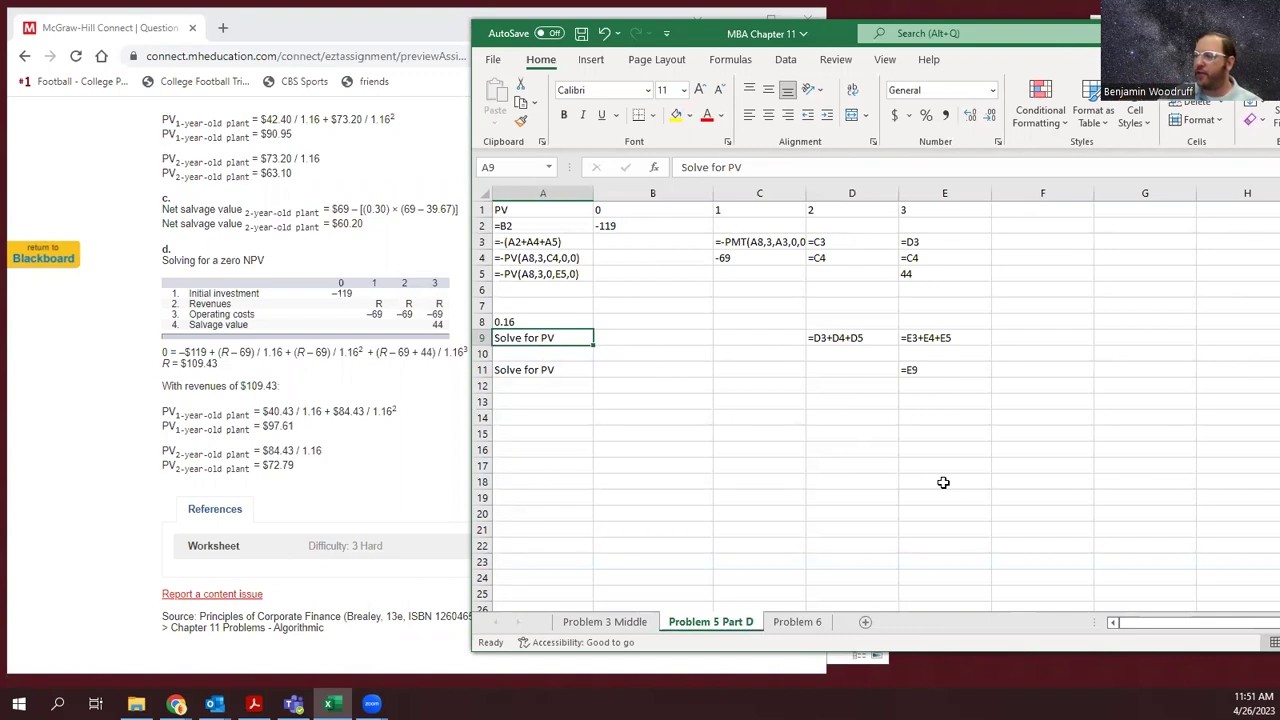
{"action": "key", "text": "ctrl+grave"}
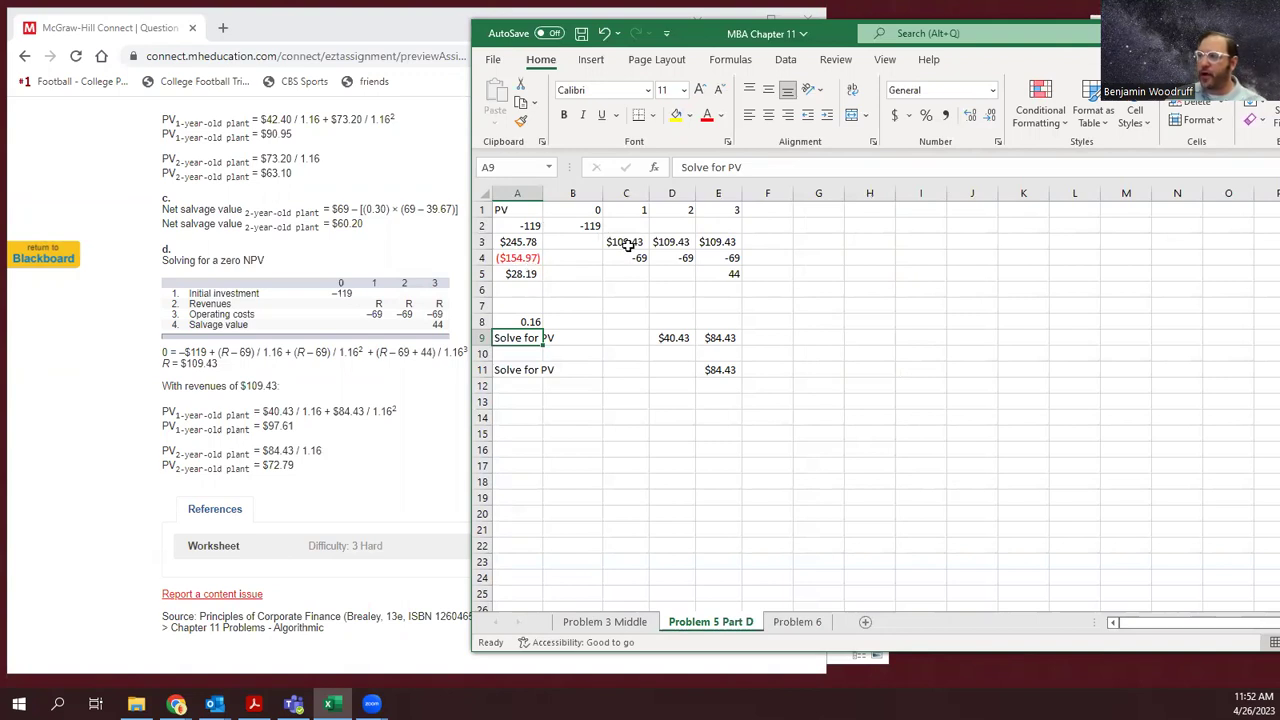
Fill the year 1–3 revenue cells yellow and select the column A PV values.
{"action": "left_click_drag", "start_coordinate": [626, 242], "coordinate": [718, 242]}
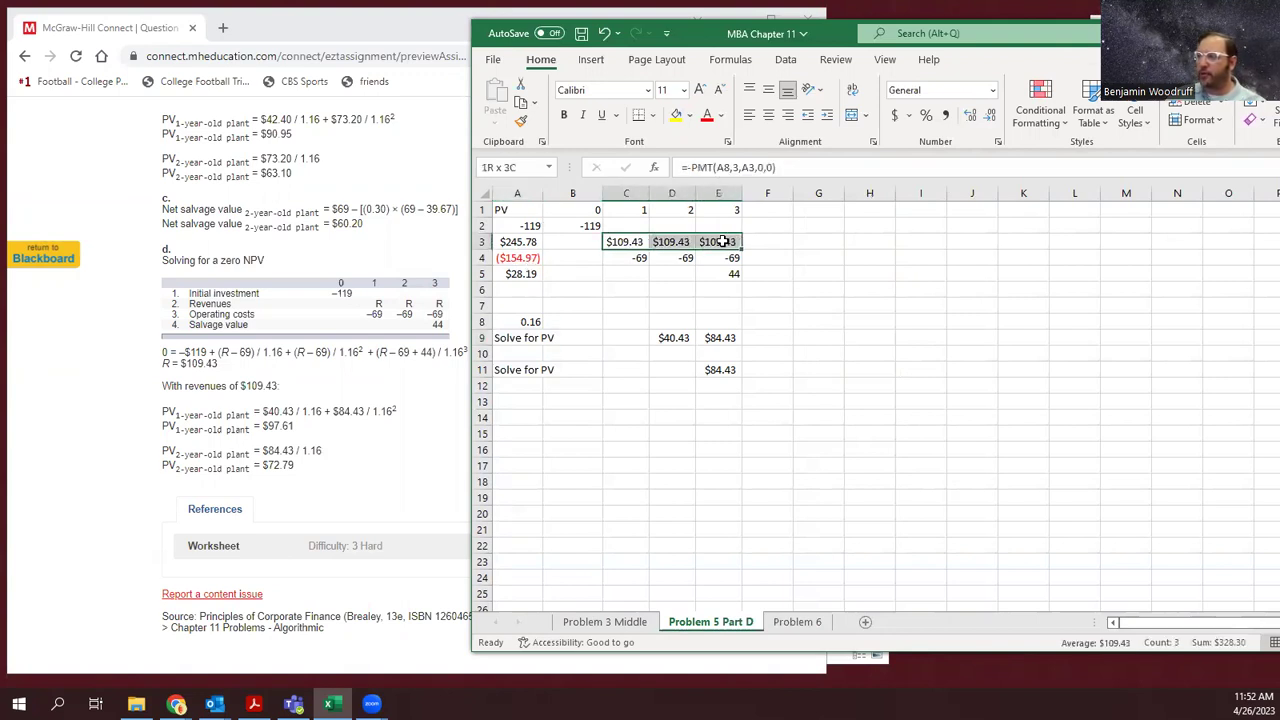
{"action": "left_click", "coordinate": [676, 115]}
{"action": "left_click", "coordinate": [568, 289]}
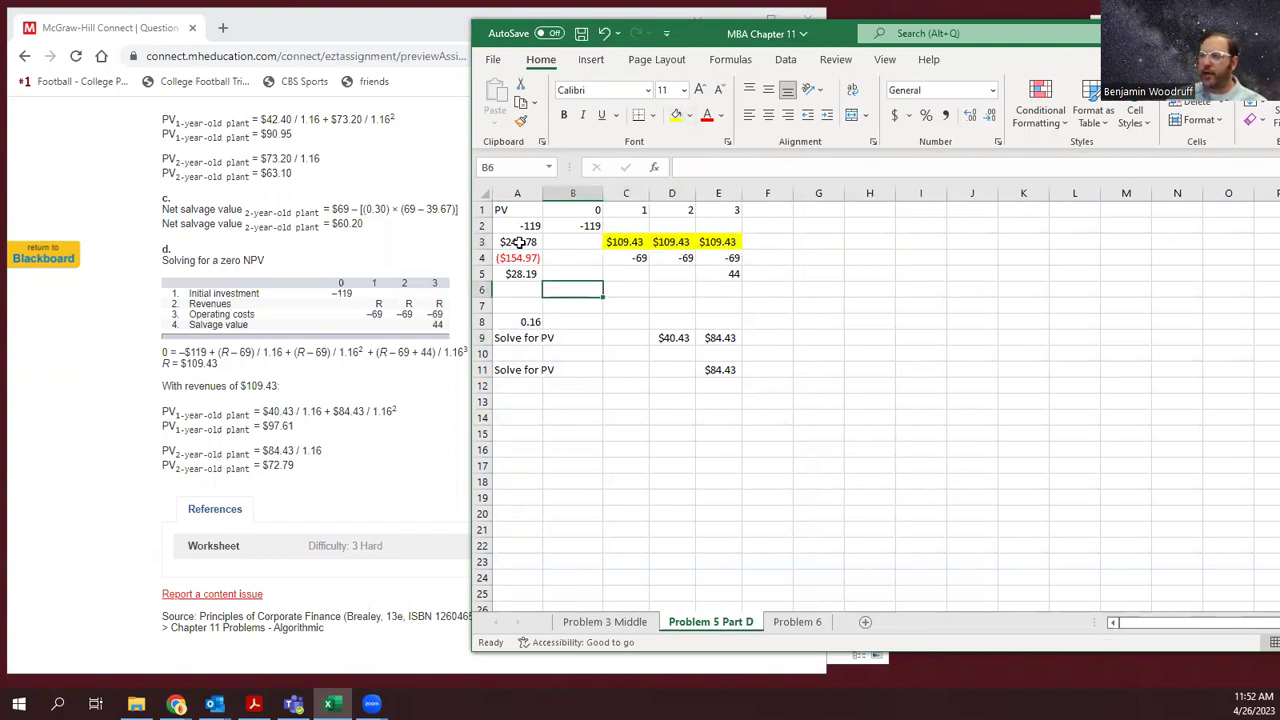
{"action": "left_click", "coordinate": [517, 242]}
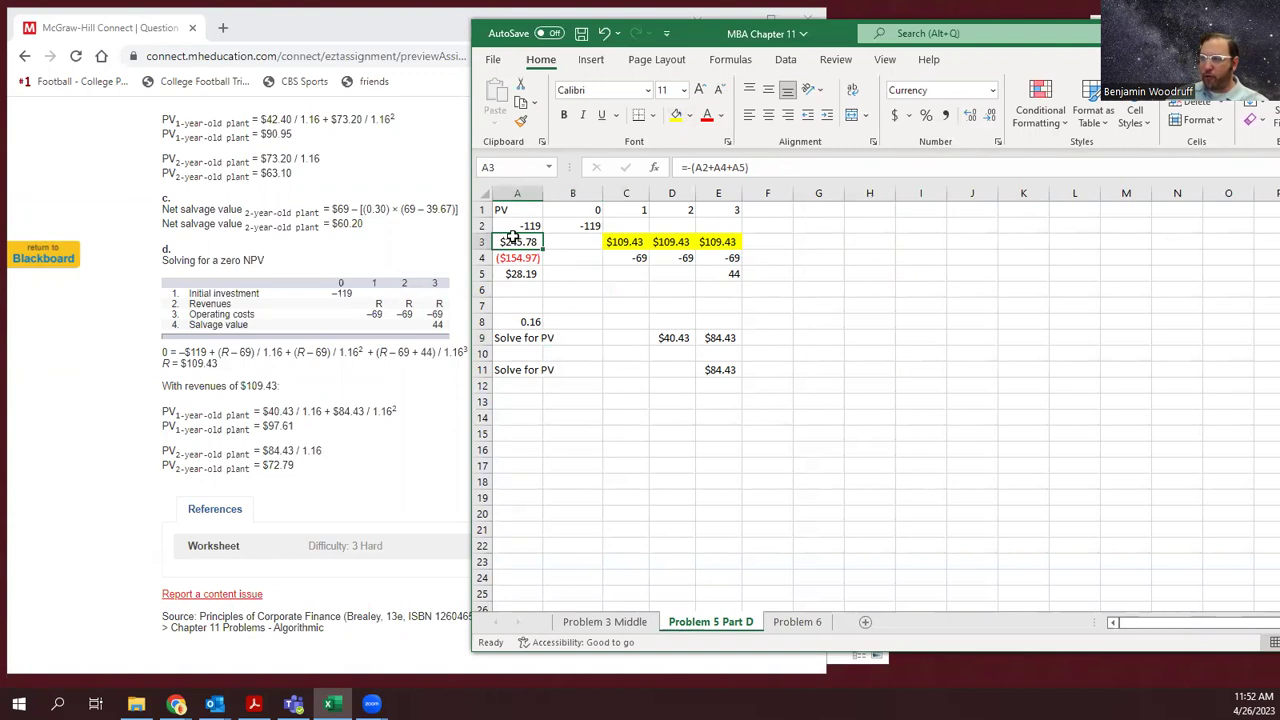
{"action": "left_click_drag", "start_coordinate": [513, 226], "coordinate": [515, 274]}
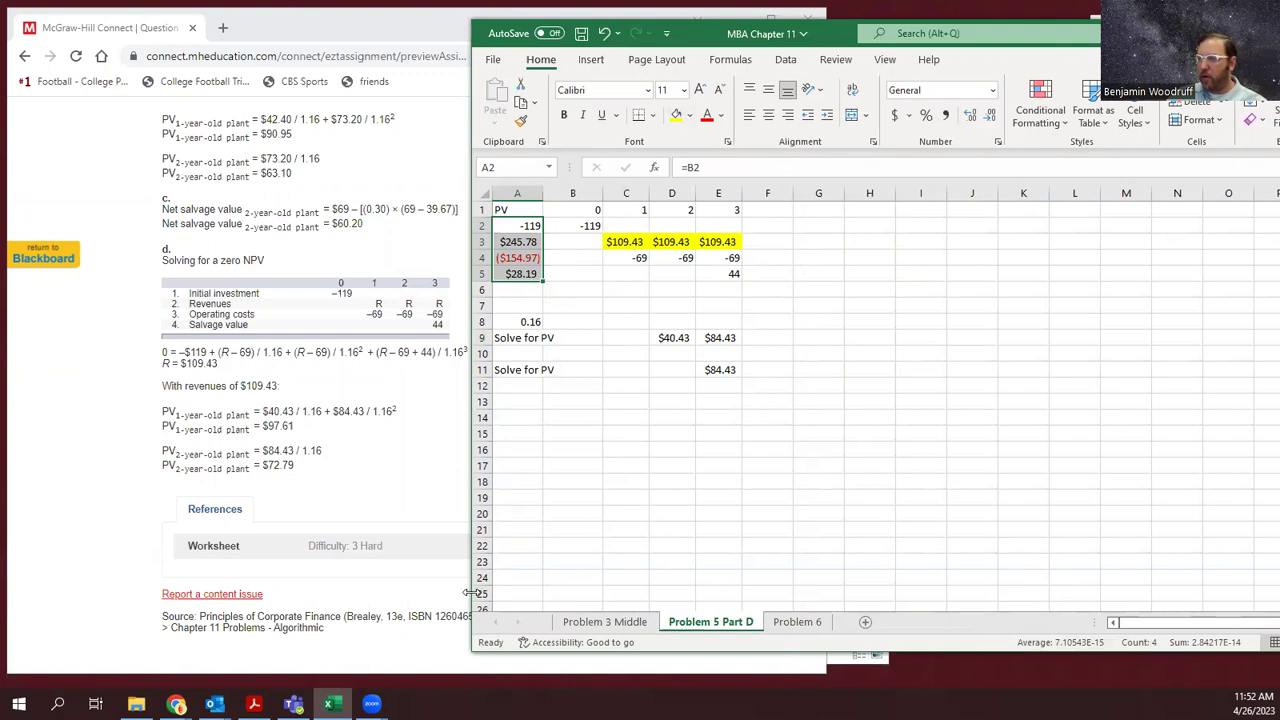
Widen the workbook and inspect the A3 PV total and $109.43 revenue formulas.
{"action": "left_click_drag", "start_coordinate": [470, 593], "coordinate": [412, 593]}
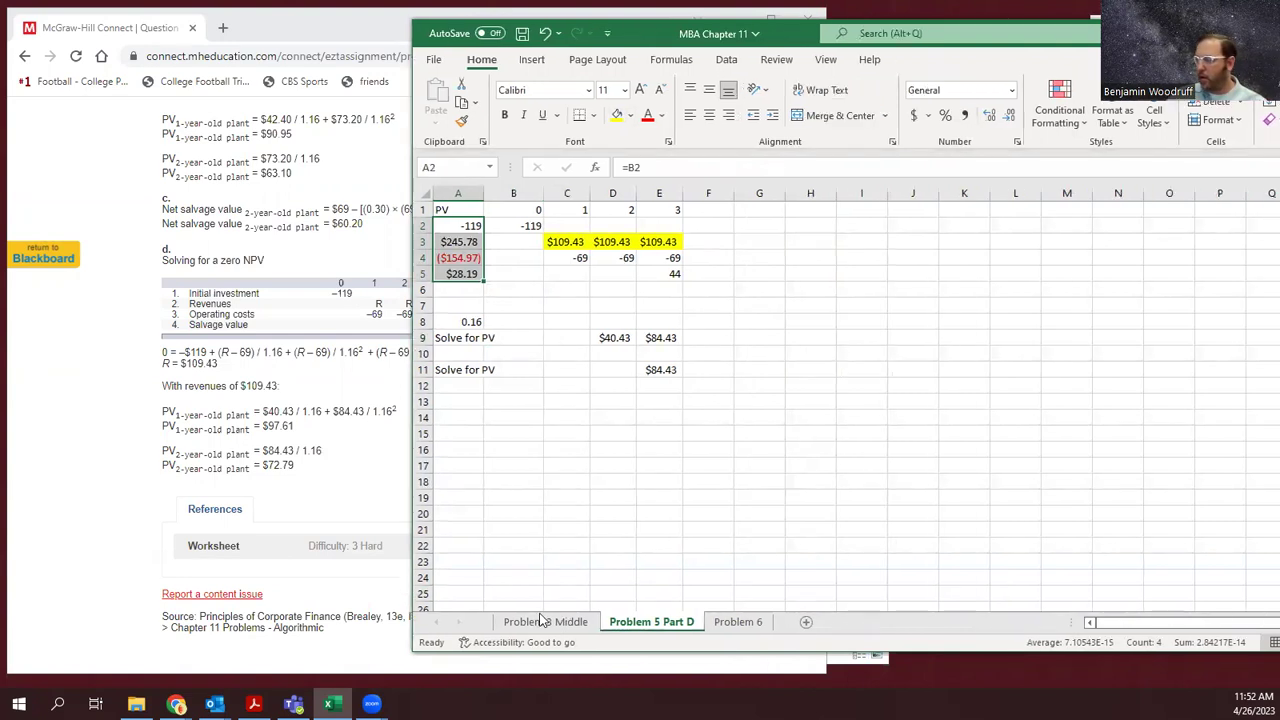
{"action": "left_click", "coordinate": [1237, 652]}
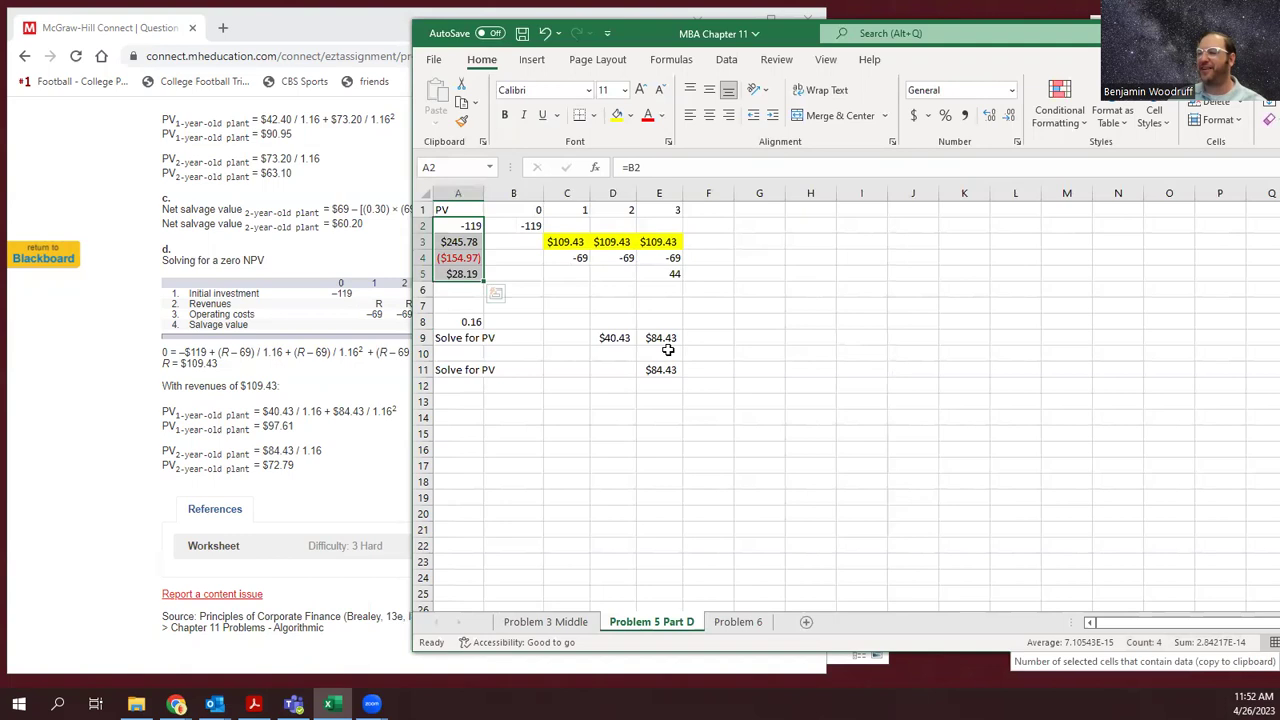
{"action": "left_click", "coordinate": [459, 241]}
{"action": "double_click", "coordinate": [459, 241]}
{"action": "key", "text": "Escape"}
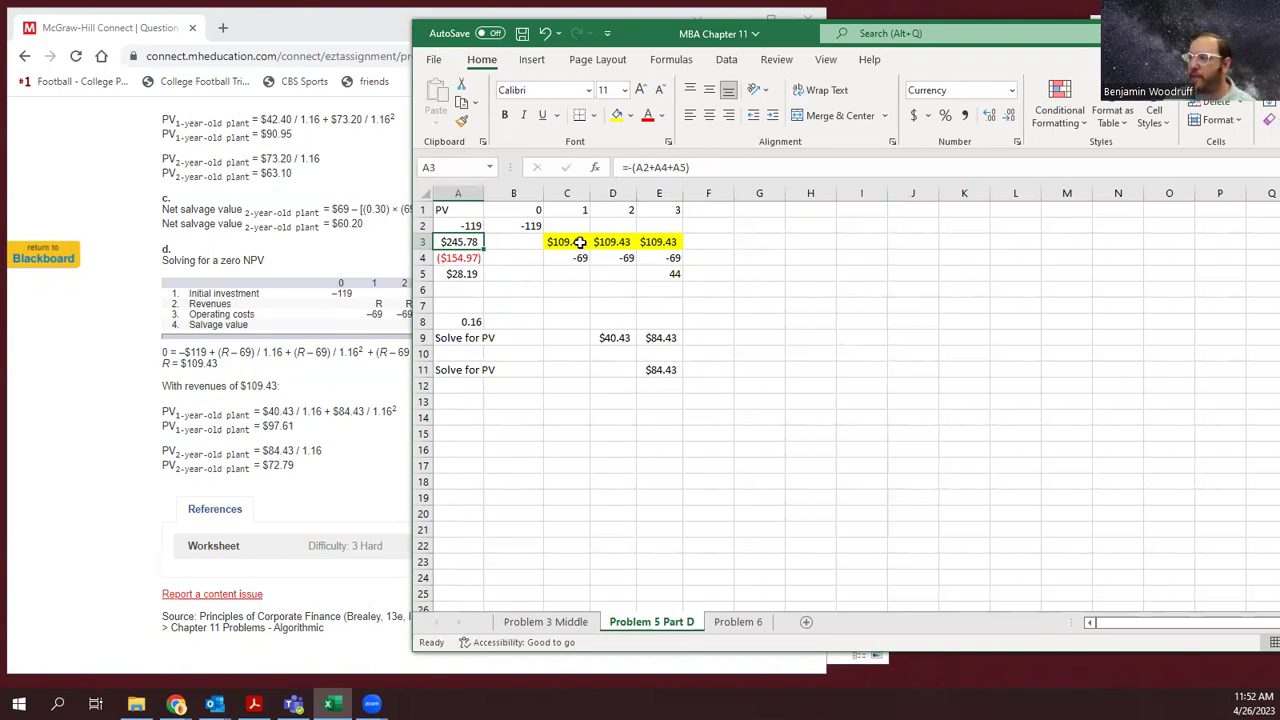
{"action": "left_click", "coordinate": [577, 242]}
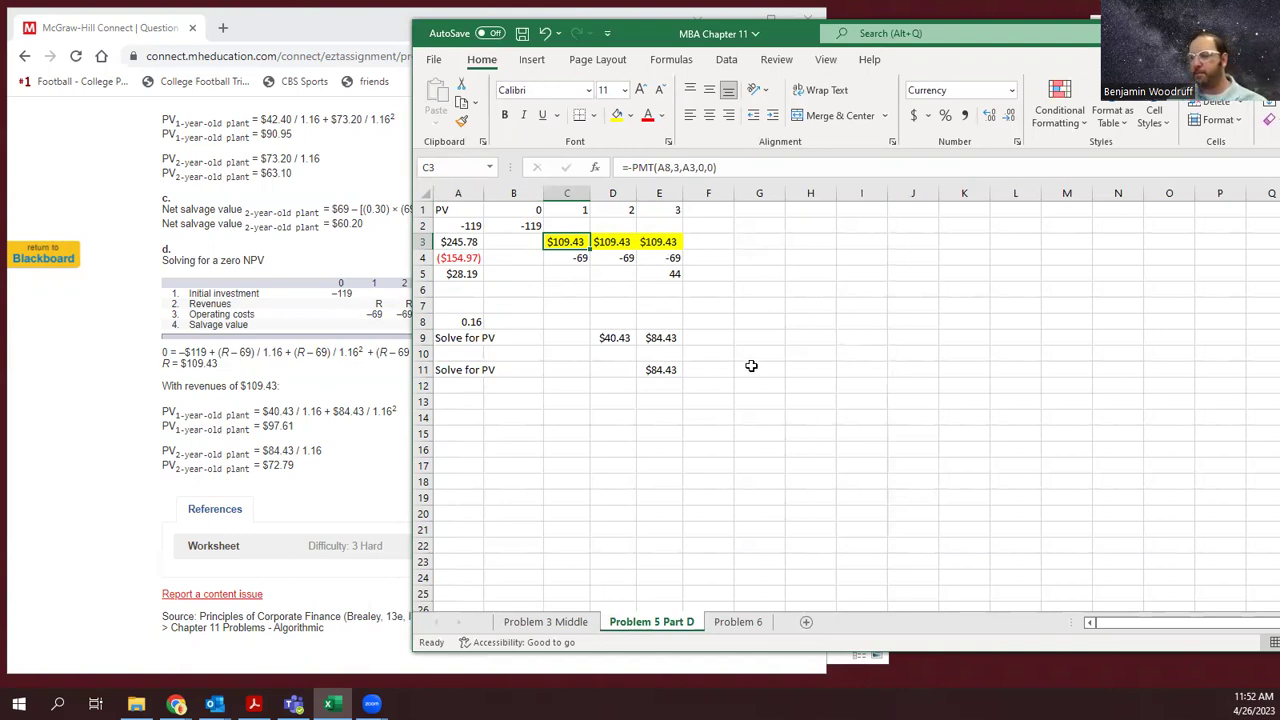
Match the $109.43 revenue against Connect's part d solution, then scroll Connect to the top.
{"action": "left_click", "coordinate": [357, 378]}
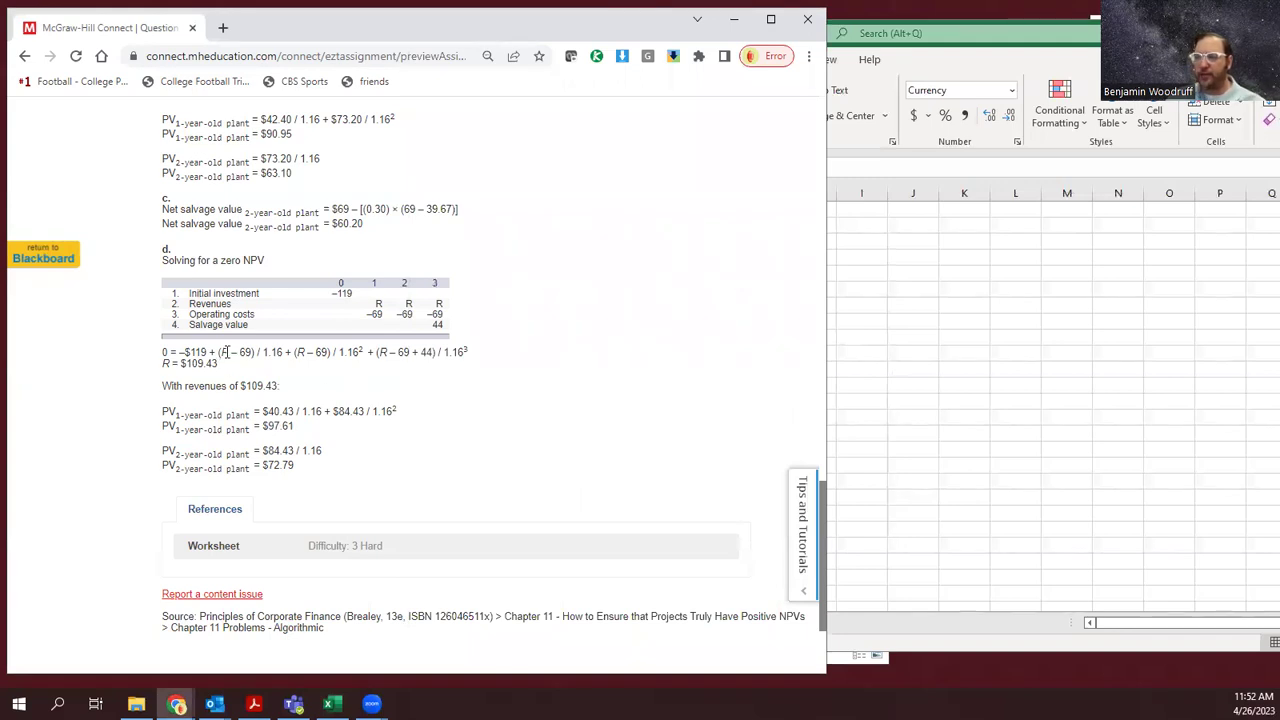
{"action": "left_click", "coordinate": [977, 336]}
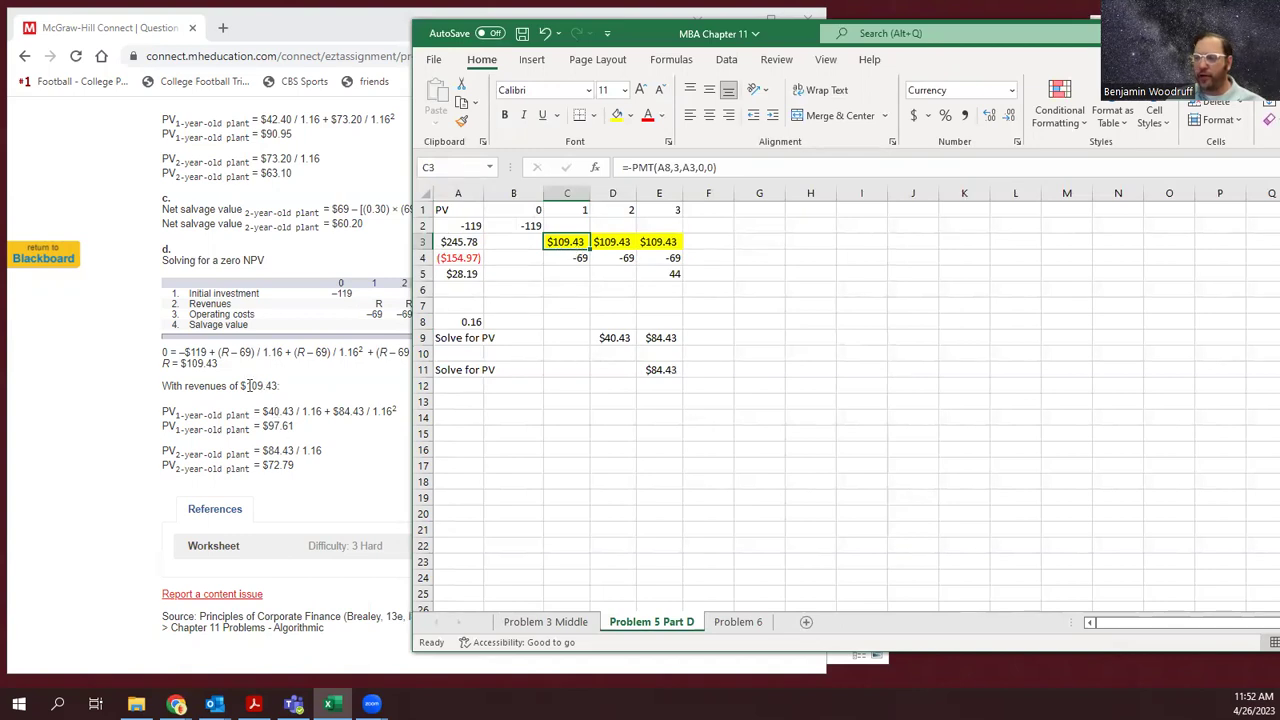
{"action": "left_click_drag", "start_coordinate": [245, 385], "coordinate": [279, 385]}
{"action": "left_click", "coordinate": [330, 400]}
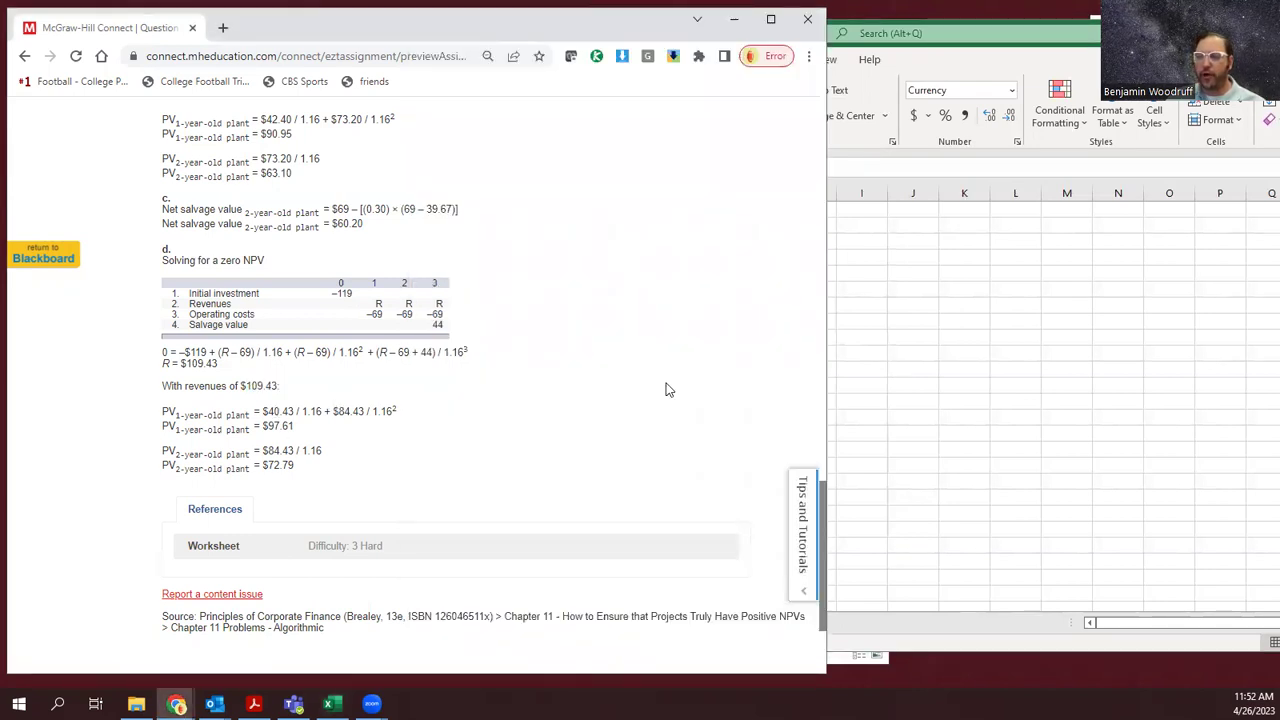
{"action": "left_click", "coordinate": [927, 381]}
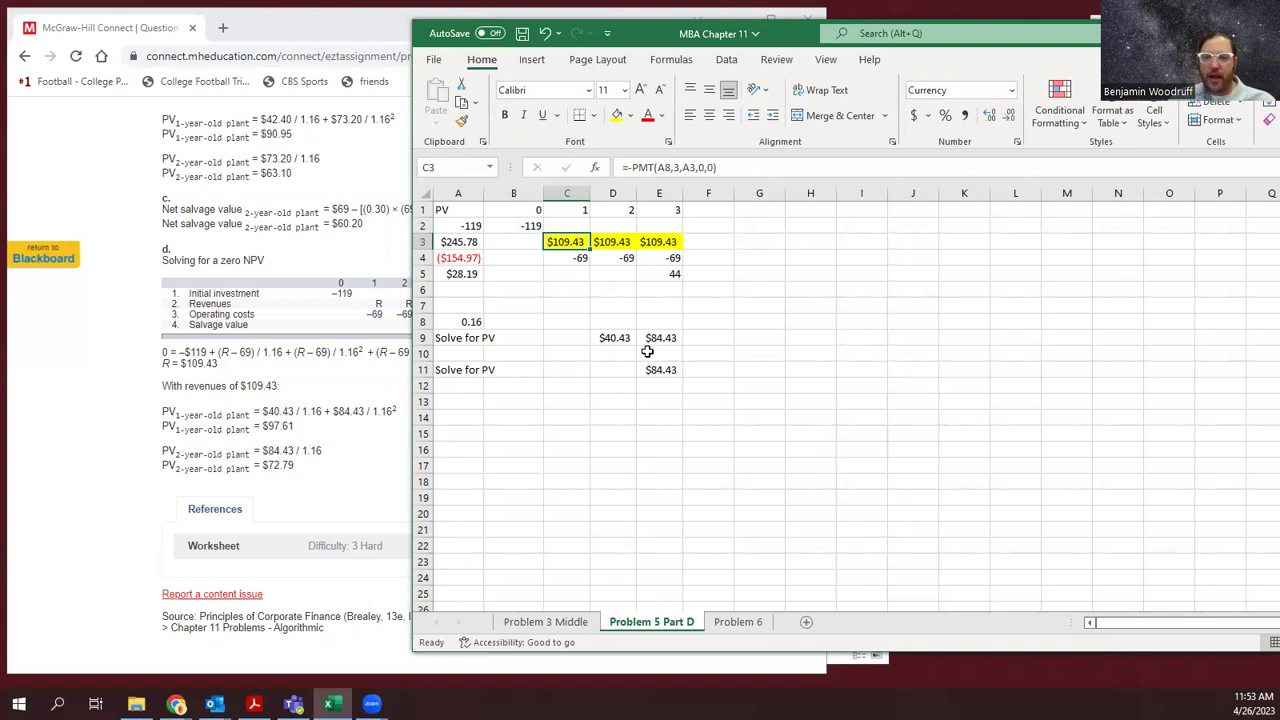
{"action": "left_click", "coordinate": [358, 403]}
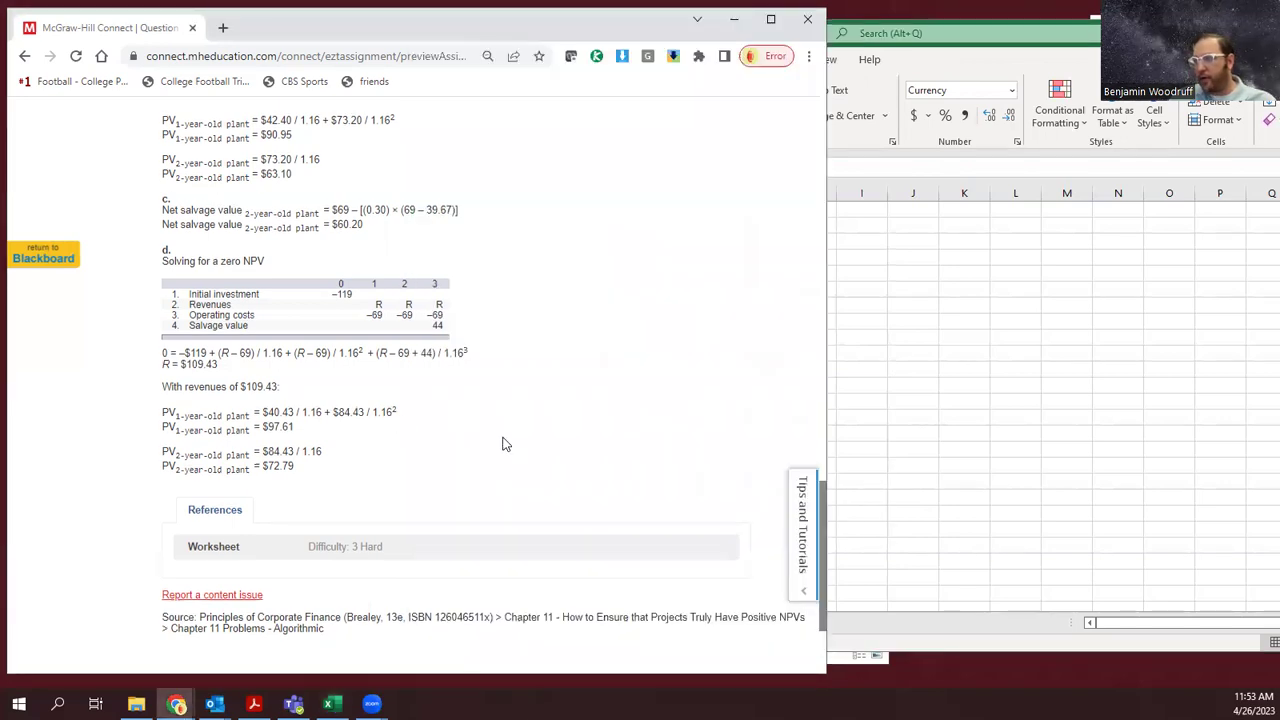
{"action": "scroll", "coordinate": [503, 443], "scroll_direction": "up", "scroll_amount": 3}
{"action": "scroll", "coordinate": [510, 447], "scroll_direction": "up", "scroll_amount": 4}
Open Question 6 in Connect and switch the workbook to the Problem 6 sheet.
{"action": "scroll", "coordinate": [512, 449], "scroll_direction": "up", "scroll_amount": 3}
{"action": "scroll", "coordinate": [504, 416], "scroll_direction": "up", "scroll_amount": 10}
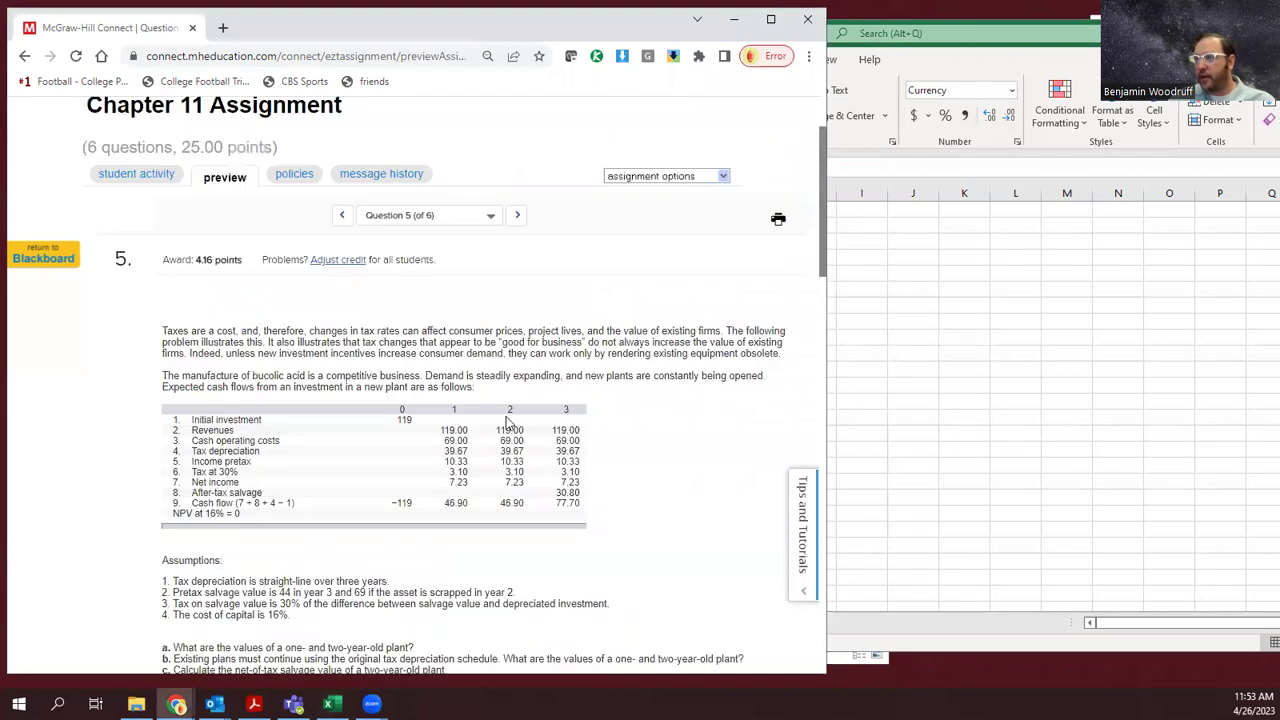
{"action": "scroll", "coordinate": [491, 334], "scroll_direction": "up", "scroll_amount": 2}
{"action": "left_click", "coordinate": [492, 331]}
{"action": "left_click", "coordinate": [445, 448]}
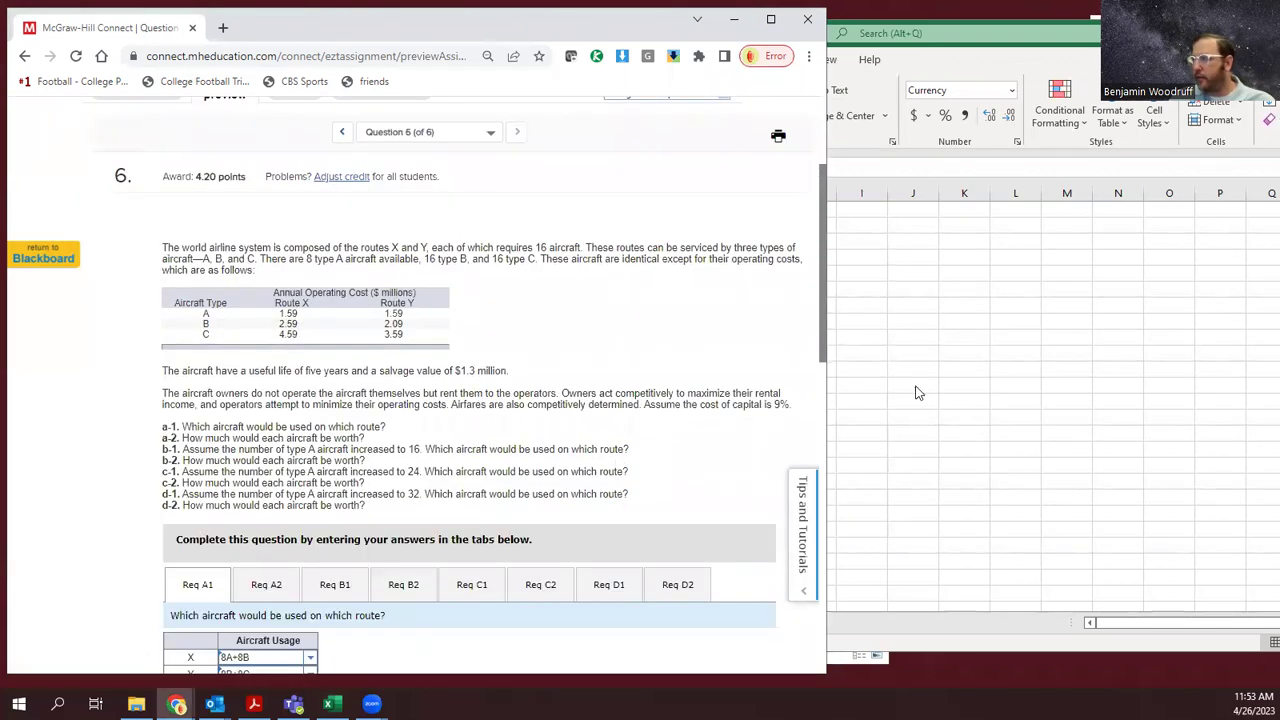
{"action": "key", "text": "alt+Tab"}
{"action": "left_click", "coordinate": [738, 621]}
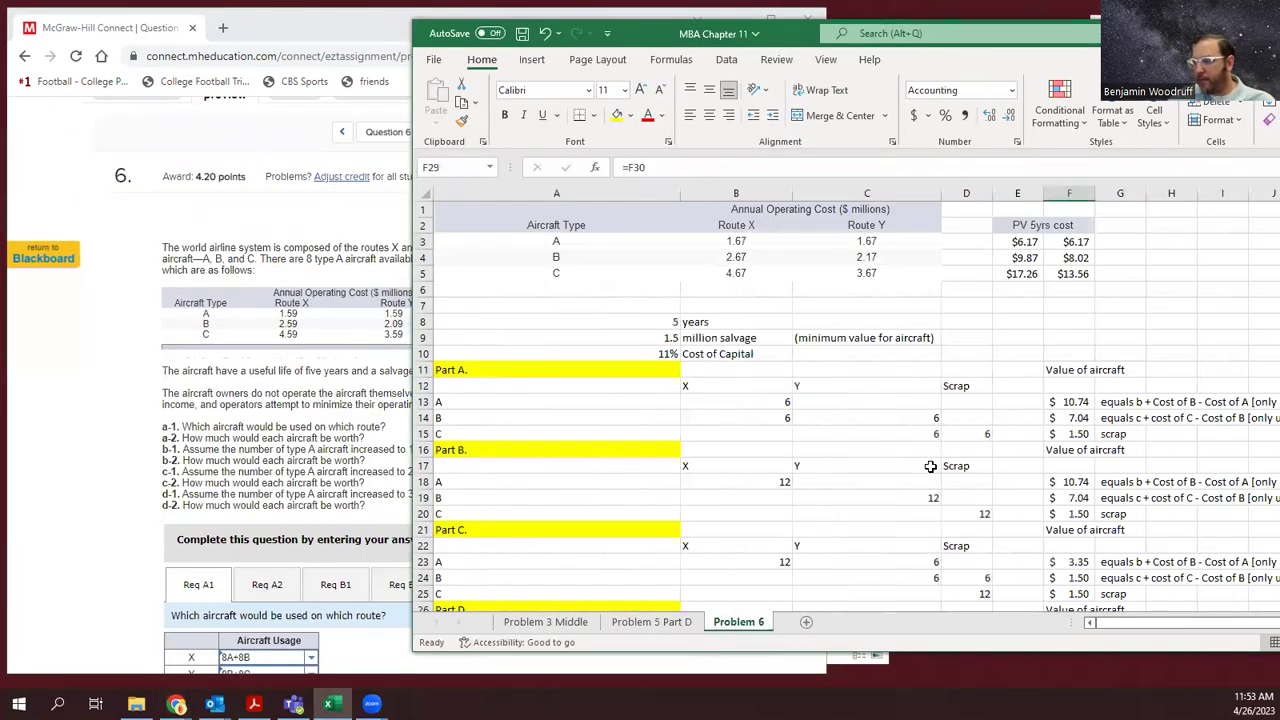
Briefly revisit Question 5, then return to Question 6's airline routing problem.
{"action": "left_click", "coordinate": [309, 392]}
{"action": "left_click", "coordinate": [486, 134]}
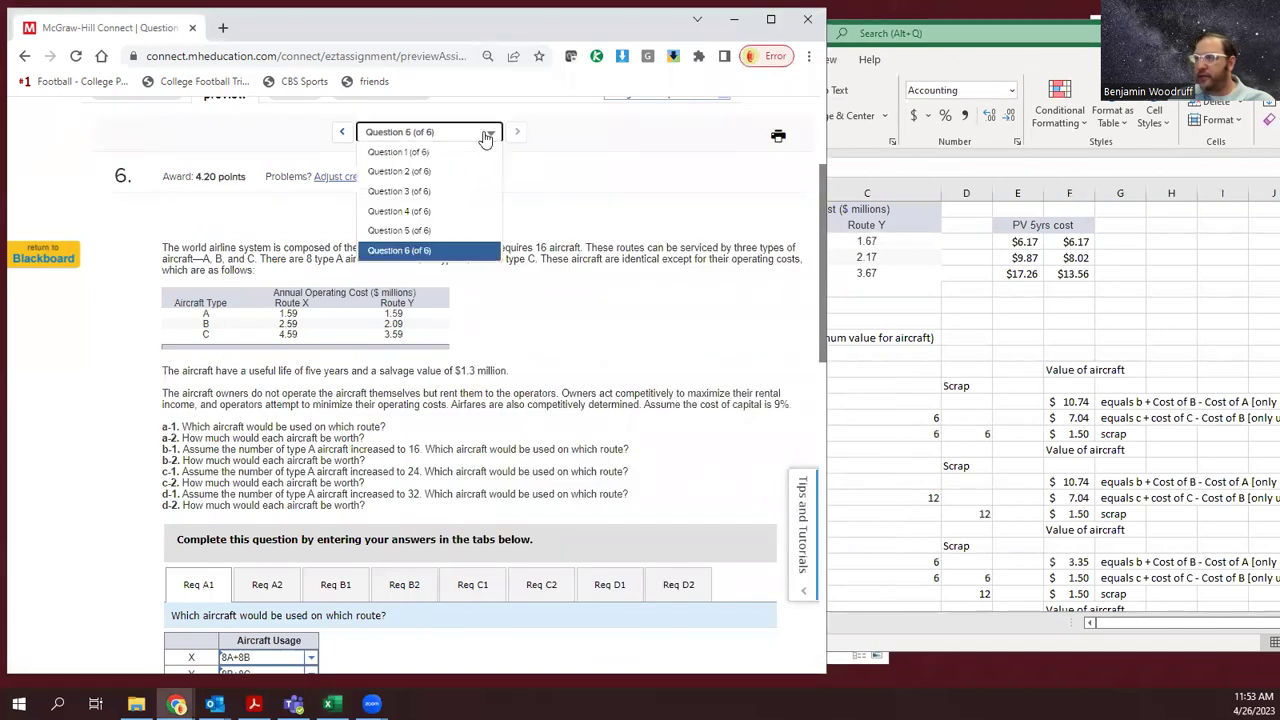
{"action": "left_click", "coordinate": [461, 230]}
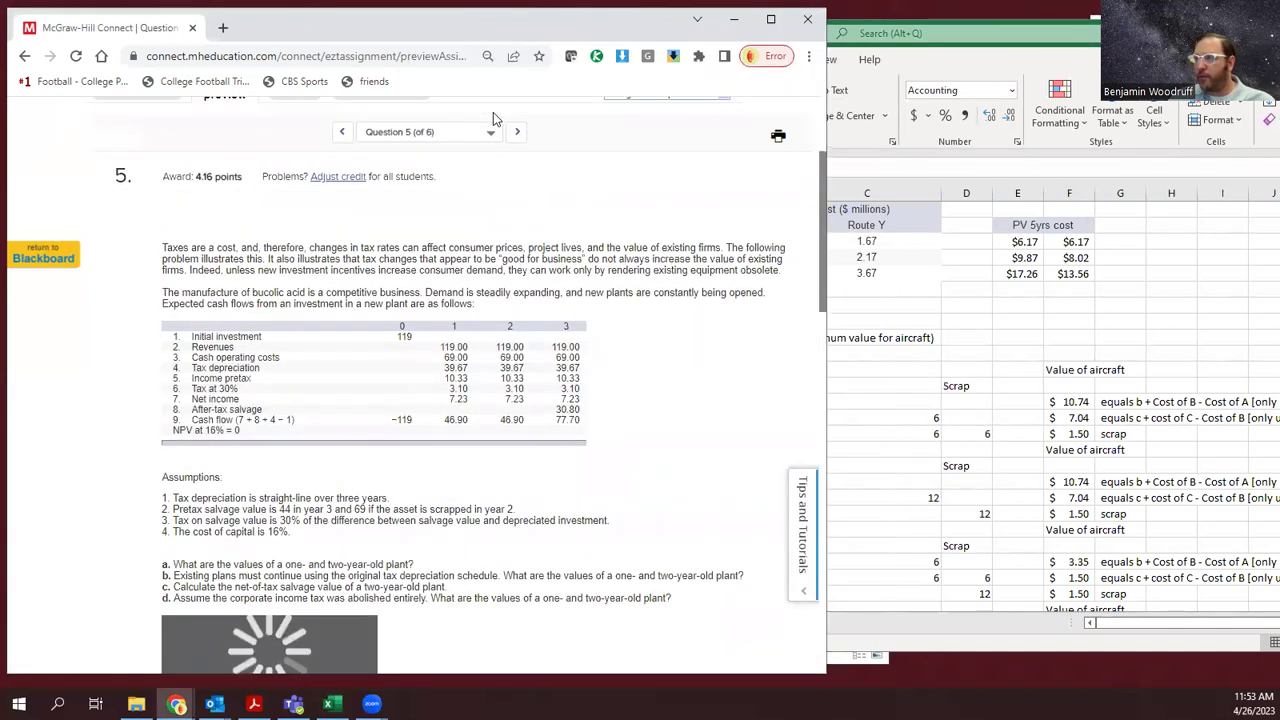
{"action": "left_click", "coordinate": [485, 134]}
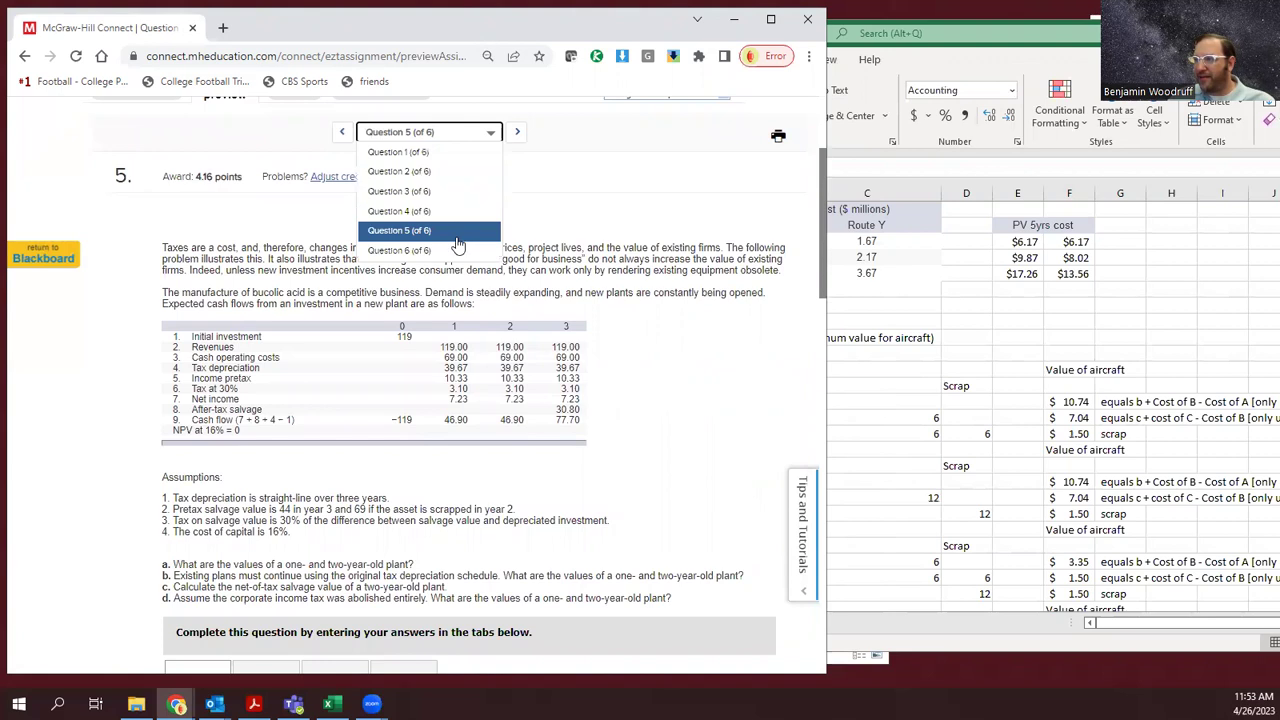
{"action": "left_click", "coordinate": [460, 250]}
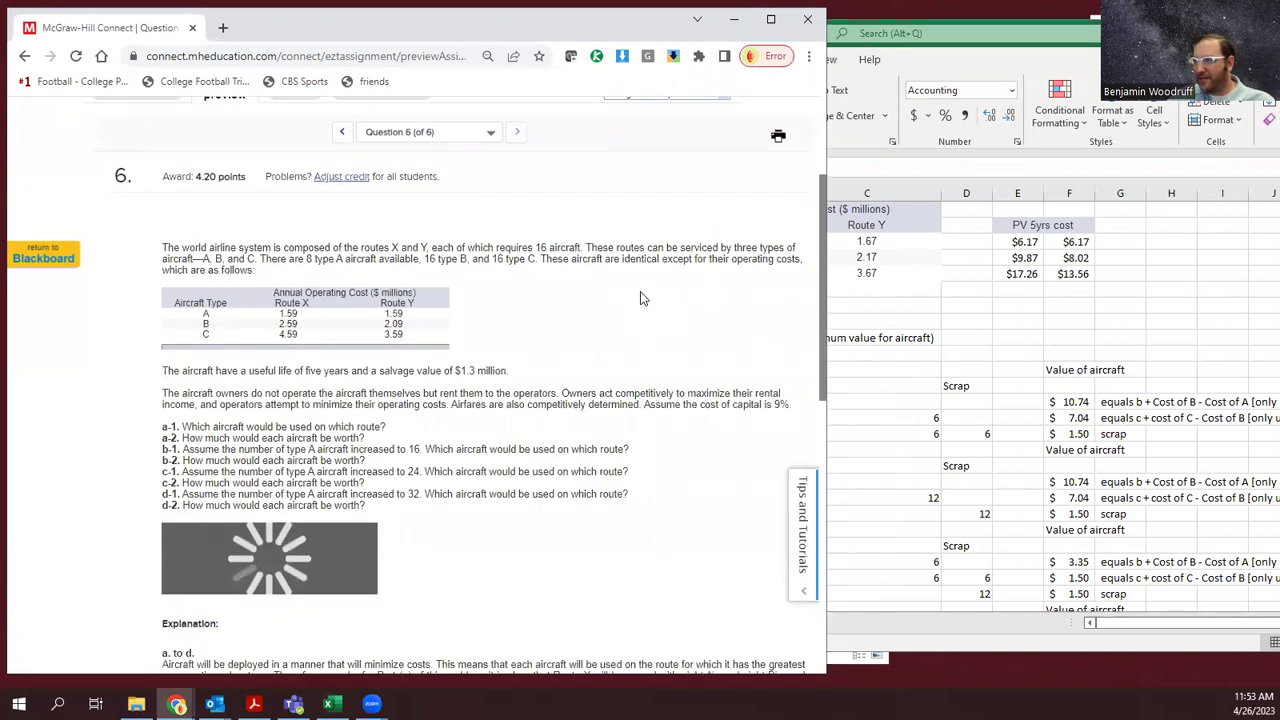
{"action": "scroll", "coordinate": [608, 334], "scroll_direction": "down", "scroll_amount": 2}
{"action": "scroll", "coordinate": [608, 334], "scroll_direction": "up", "scroll_amount": 5}
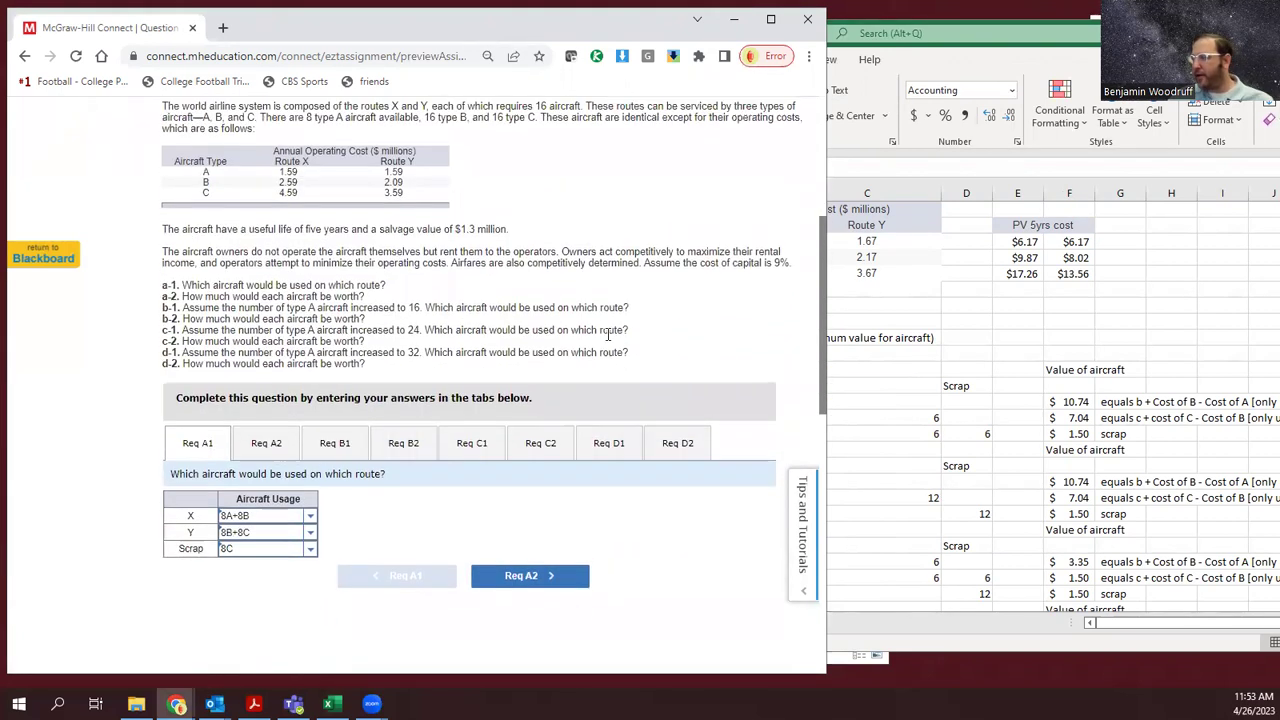
{"action": "scroll", "coordinate": [608, 340], "scroll_direction": "down", "scroll_amount": 4}
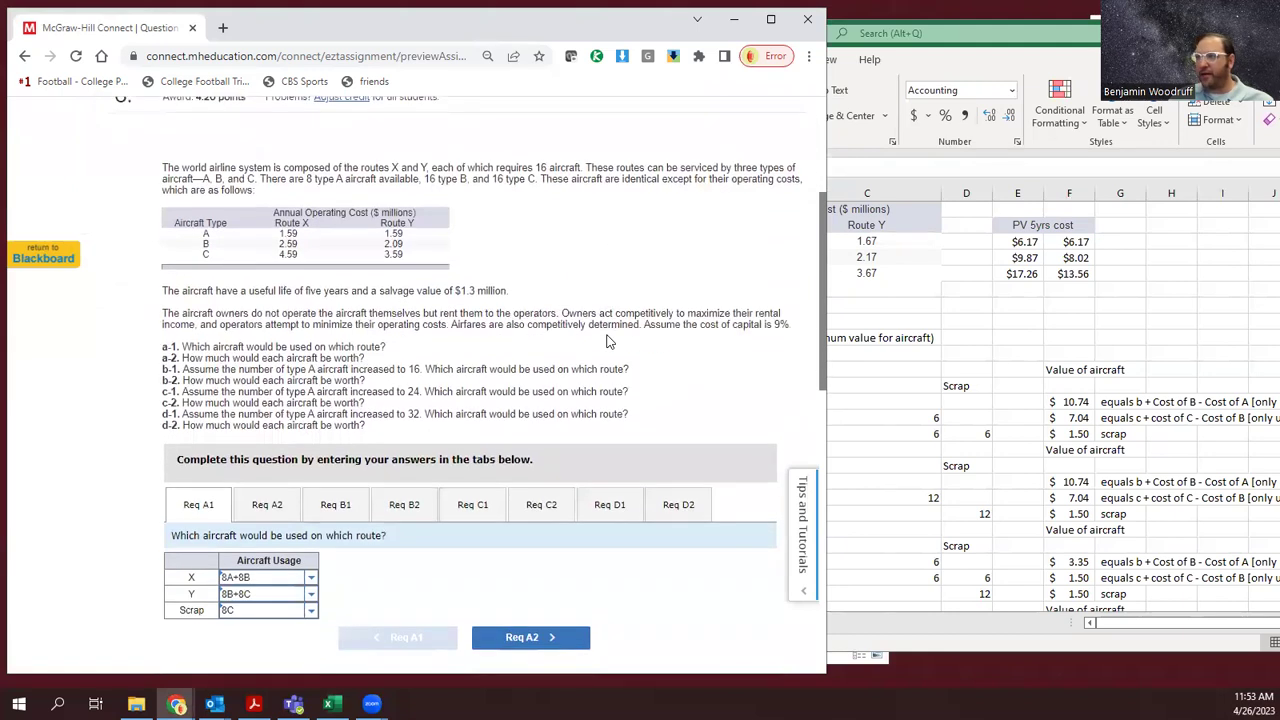
{"action": "scroll", "coordinate": [606, 342], "scroll_direction": "up", "scroll_amount": 1}
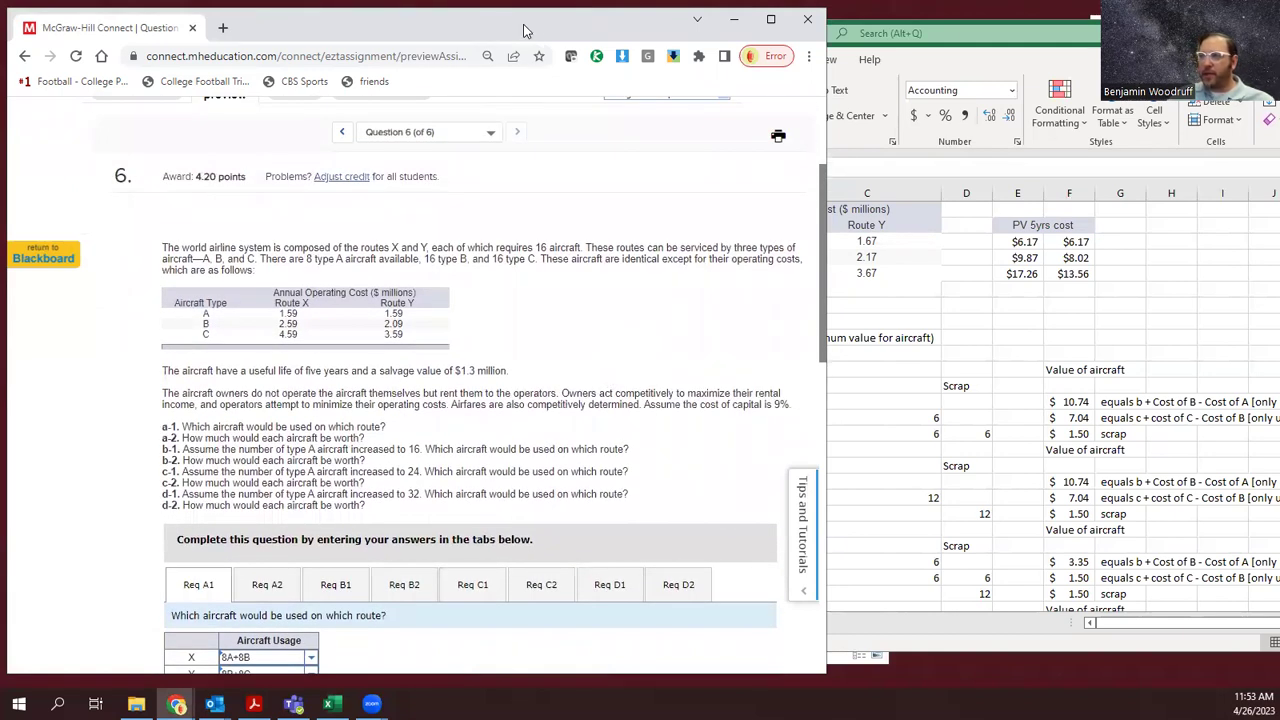
Enter Route X operating costs of 1.59, 2.59 and 4.59 for aircraft A, B and C.
{"action": "left_click_drag", "start_coordinate": [522, 30], "coordinate": [387, 27]}
{"action": "left_click", "coordinate": [736, 225]}
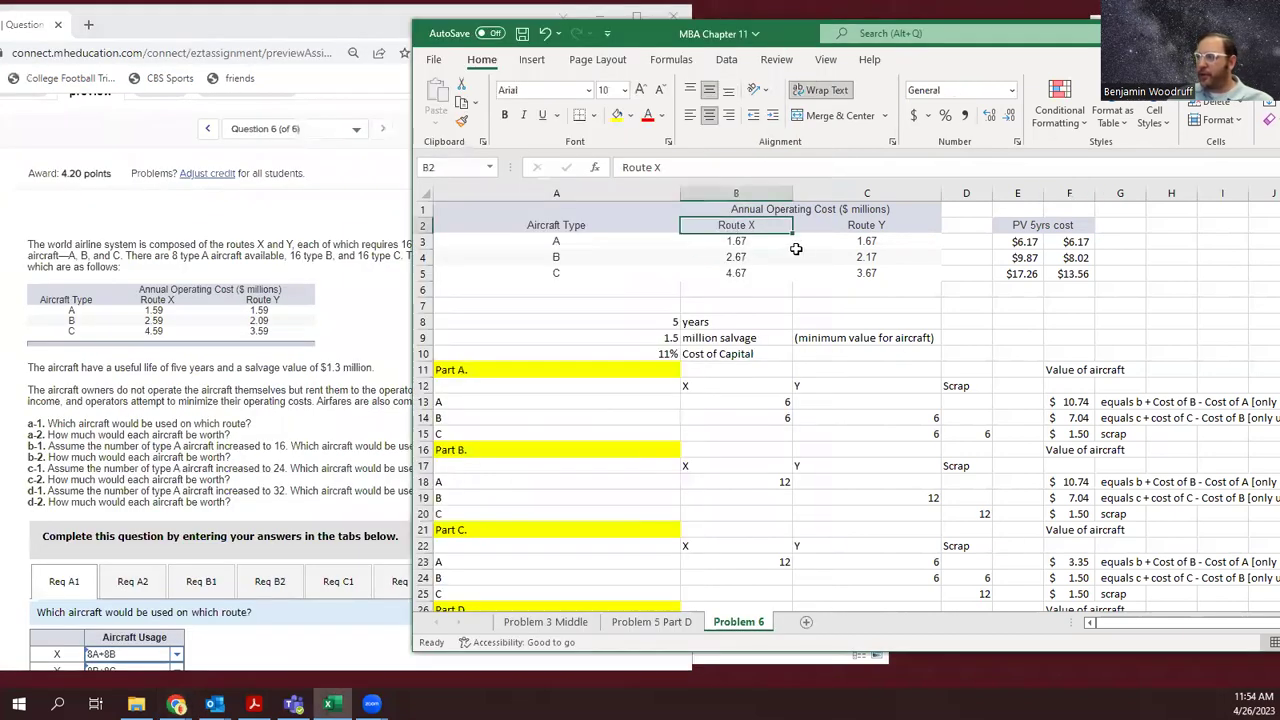
{"action": "left_click", "coordinate": [738, 241]}
{"action": "type", "text": "1.59"}
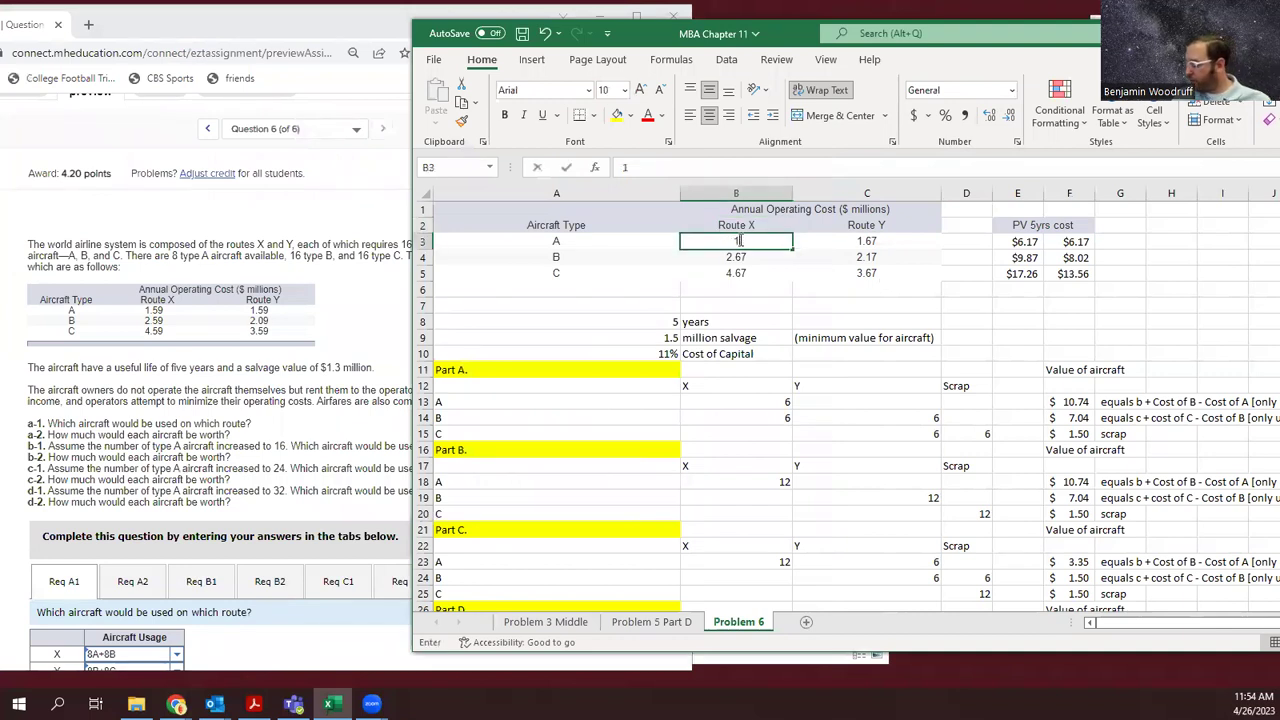
{"action": "key", "text": "Return"}
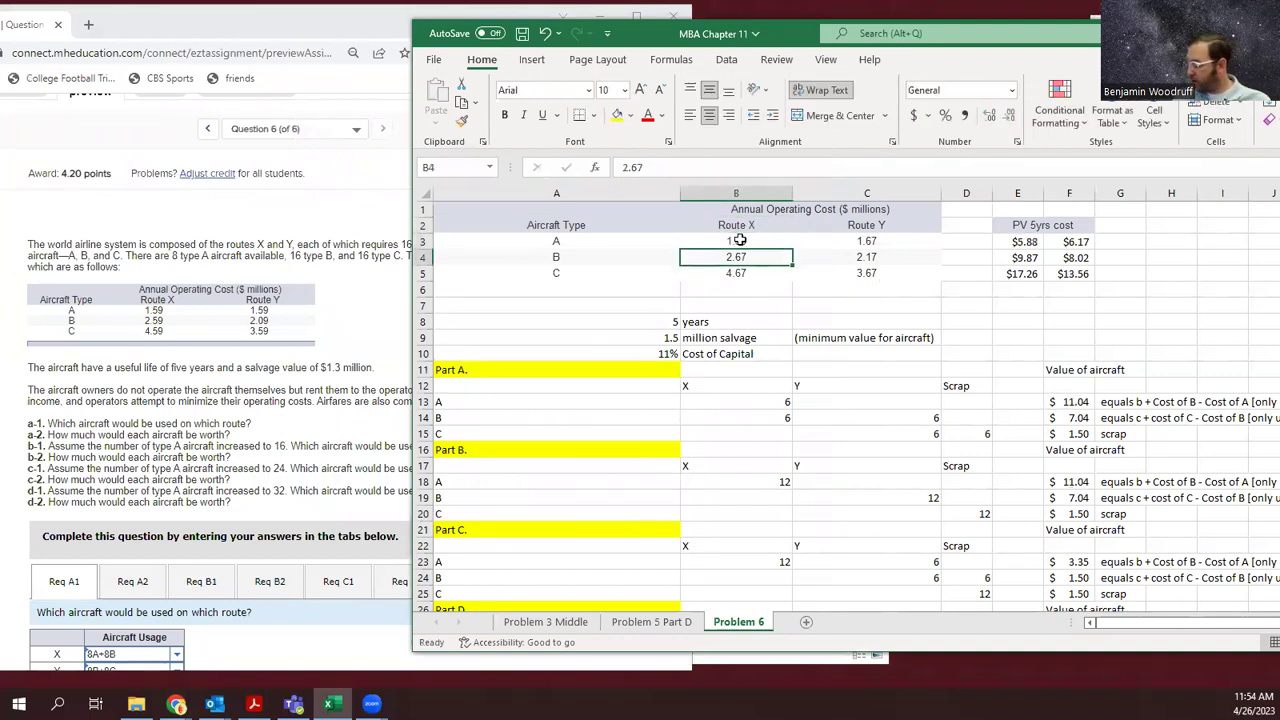
{"action": "type", "text": "2.59"}
{"action": "key", "text": "Return"}
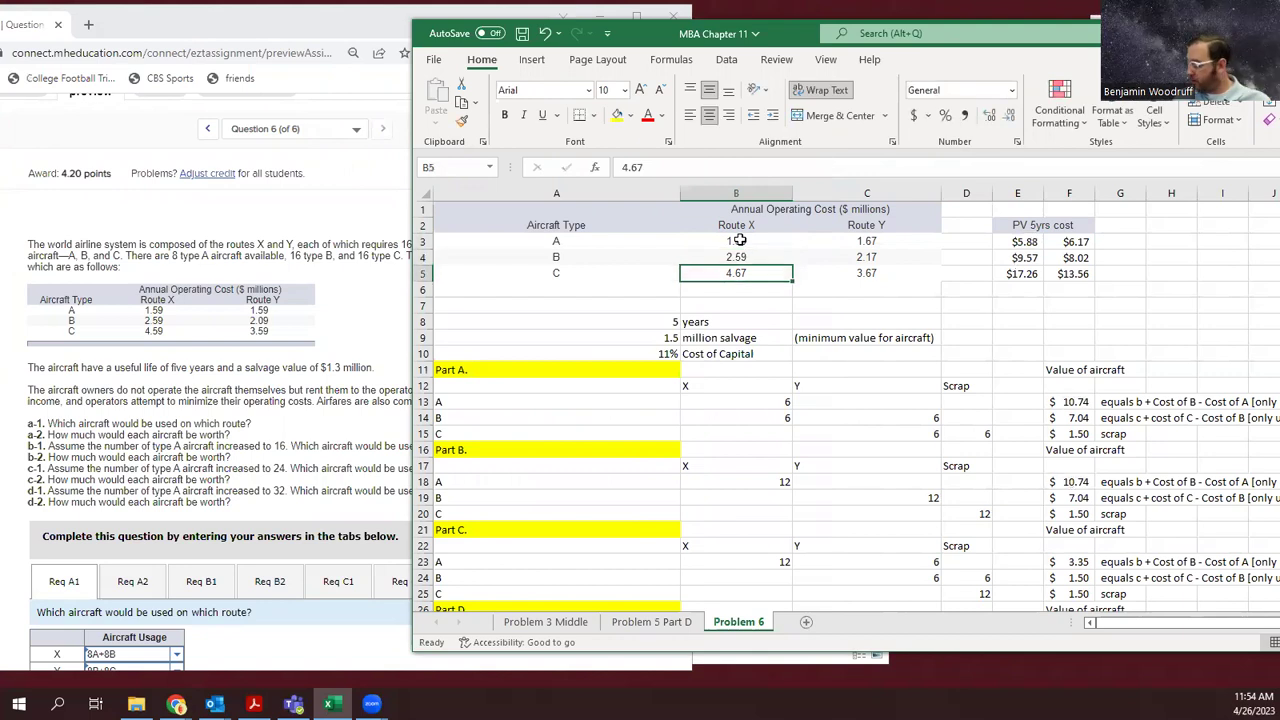
{"action": "type", "text": "4.59"}
{"action": "key", "text": "Return"}
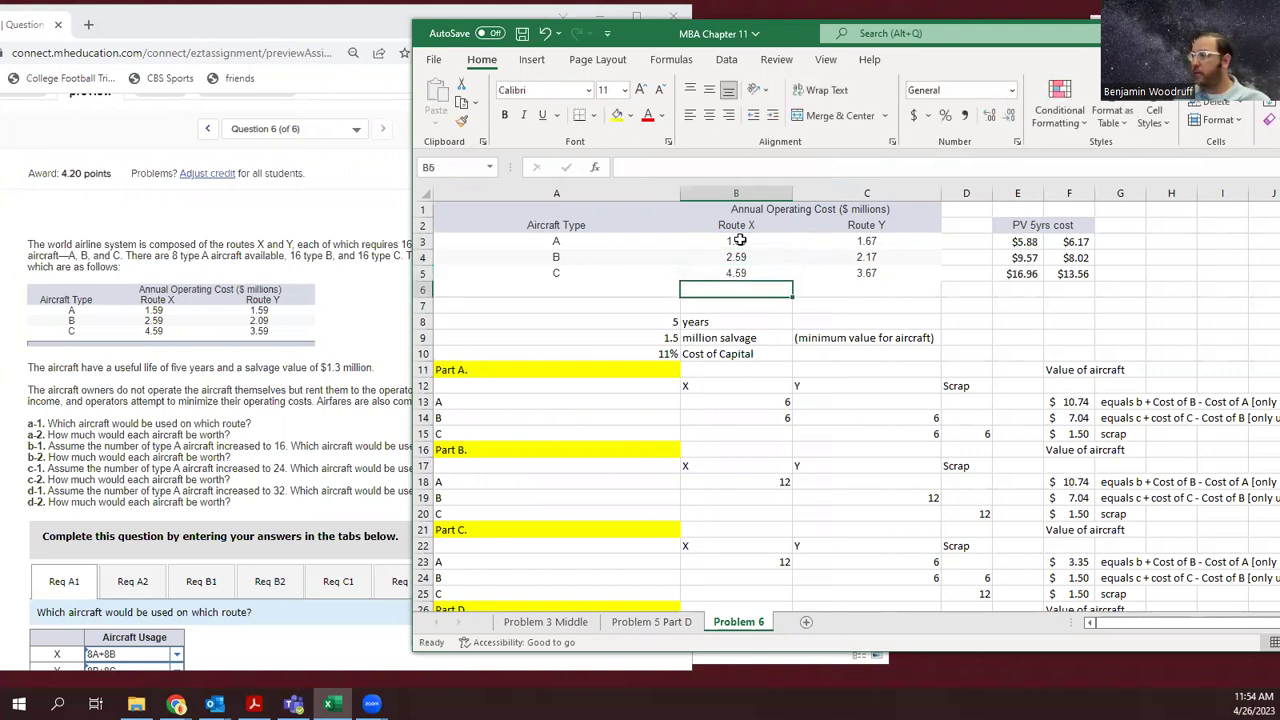
Enter Route Y operating costs of 1.59, 2.09 and 3.59, and clear the scratch value in D3.
{"action": "key", "text": "Up"}
{"action": "key", "text": "Up"}
{"action": "key", "text": "Up"}
{"action": "key", "text": "Right"}
{"action": "key", "text": "Right"}
{"action": "type", "text": "1."}
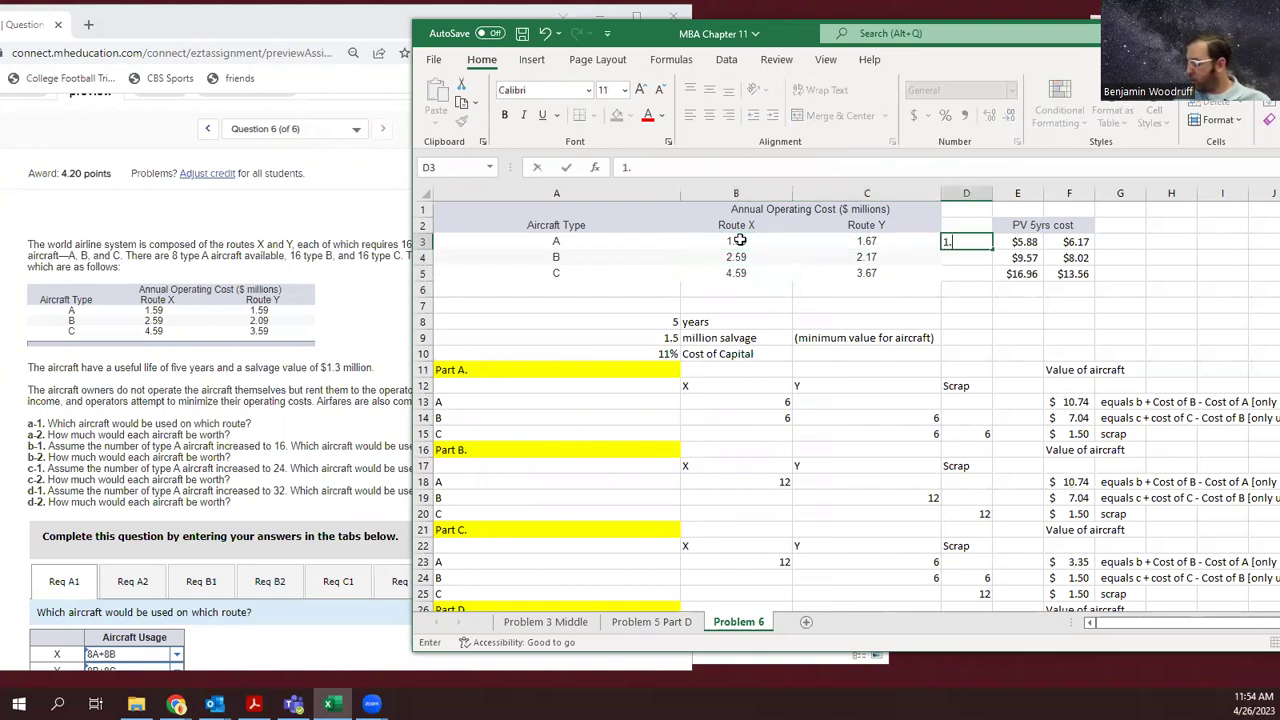
{"action": "type", "text": "59"}
{"action": "key", "text": "Return"}
{"action": "key", "text": "Up"}
{"action": "key", "text": "Left"}
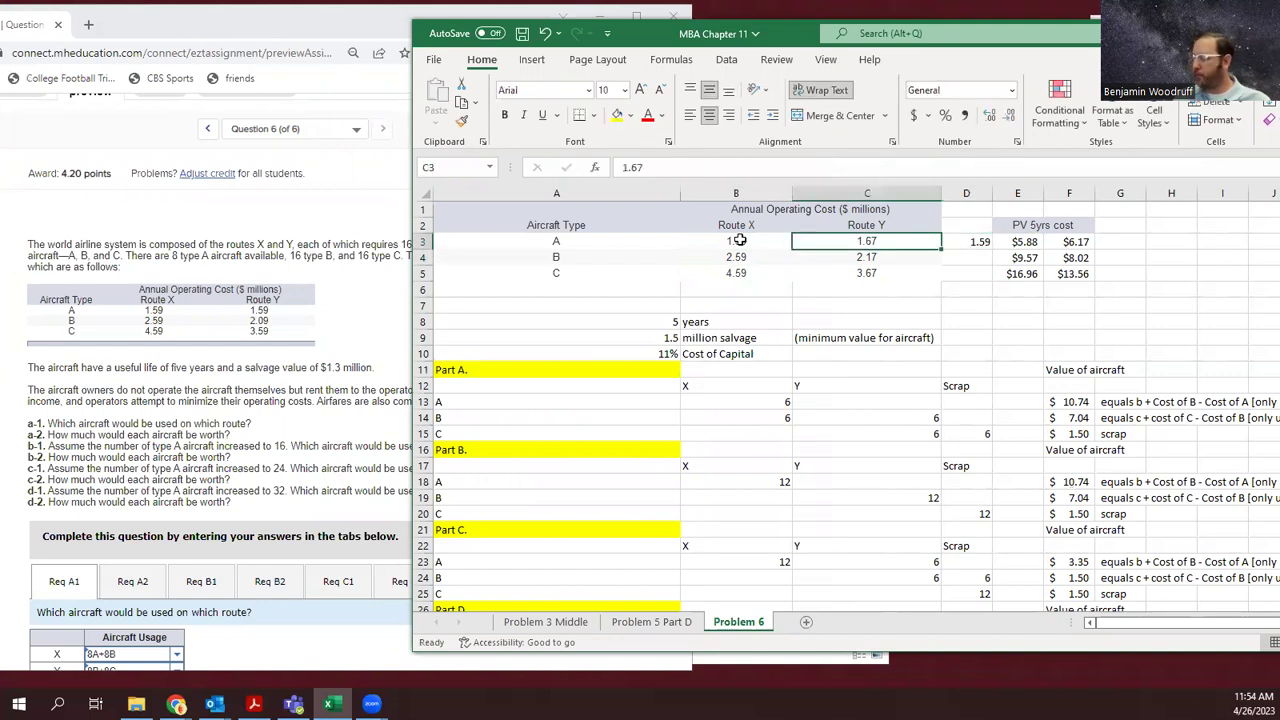
{"action": "type", "text": "1.59"}
{"action": "key", "text": "Return"}
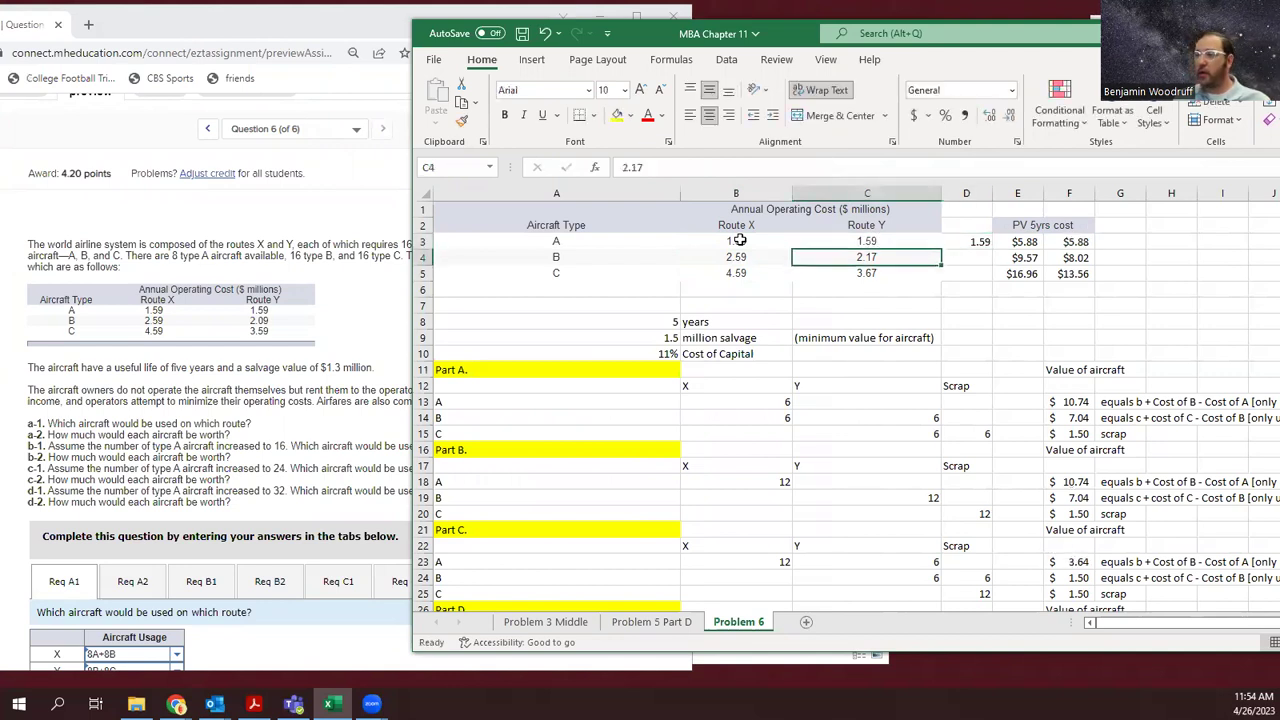
{"action": "type", "text": "2.09"}
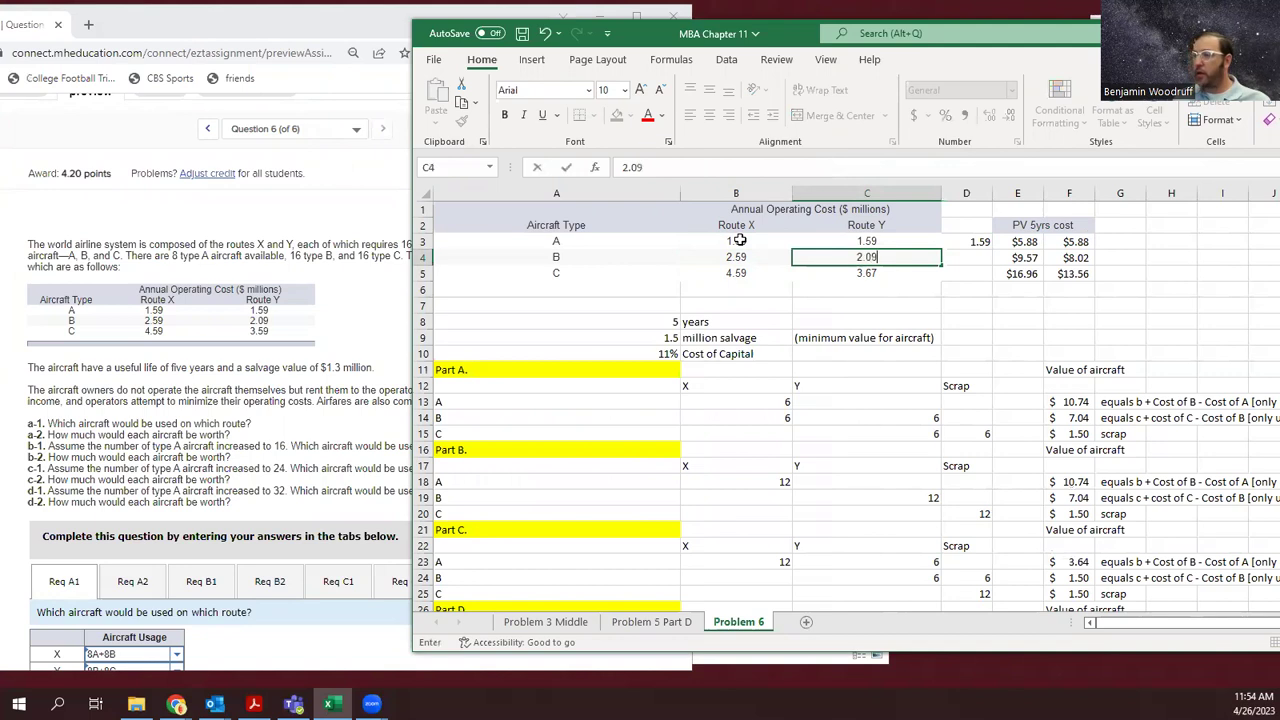
{"action": "key", "text": "Return"}
{"action": "type", "text": "3.59"}
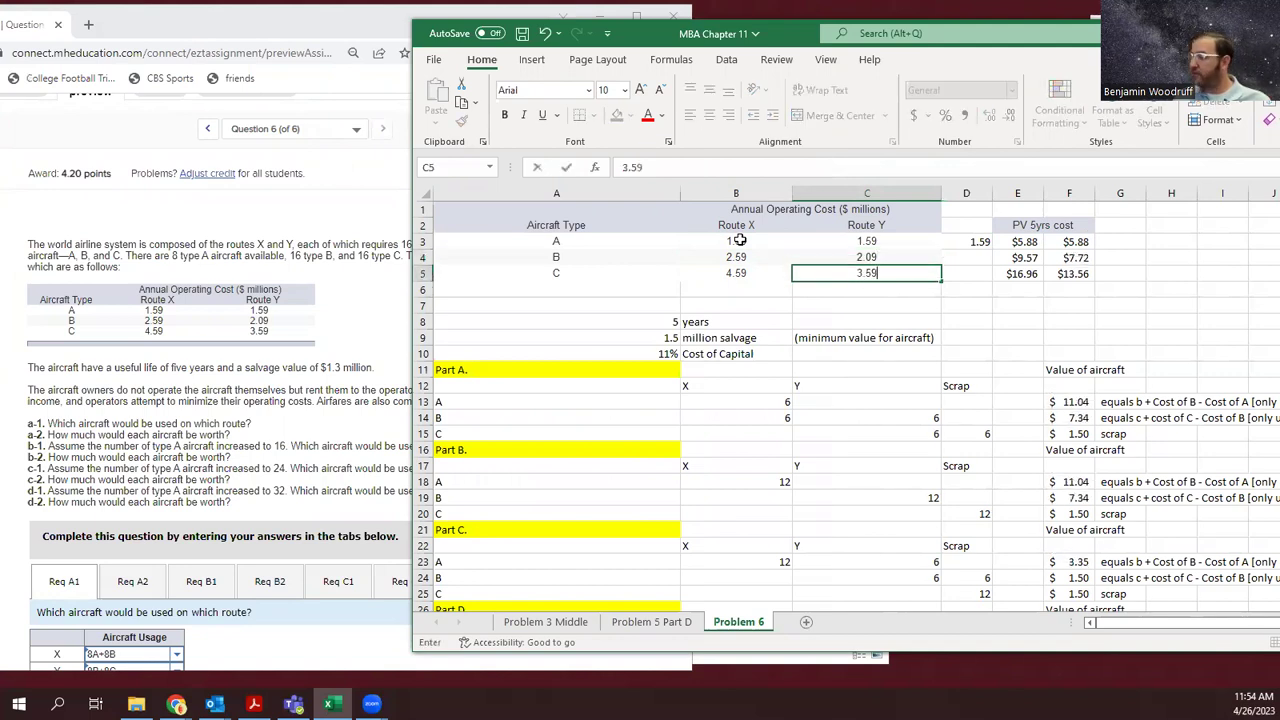
{"action": "key", "text": "Up"}
{"action": "key", "text": "Up"}
{"action": "key", "text": "Right"}
{"action": "key", "text": "Delete"}
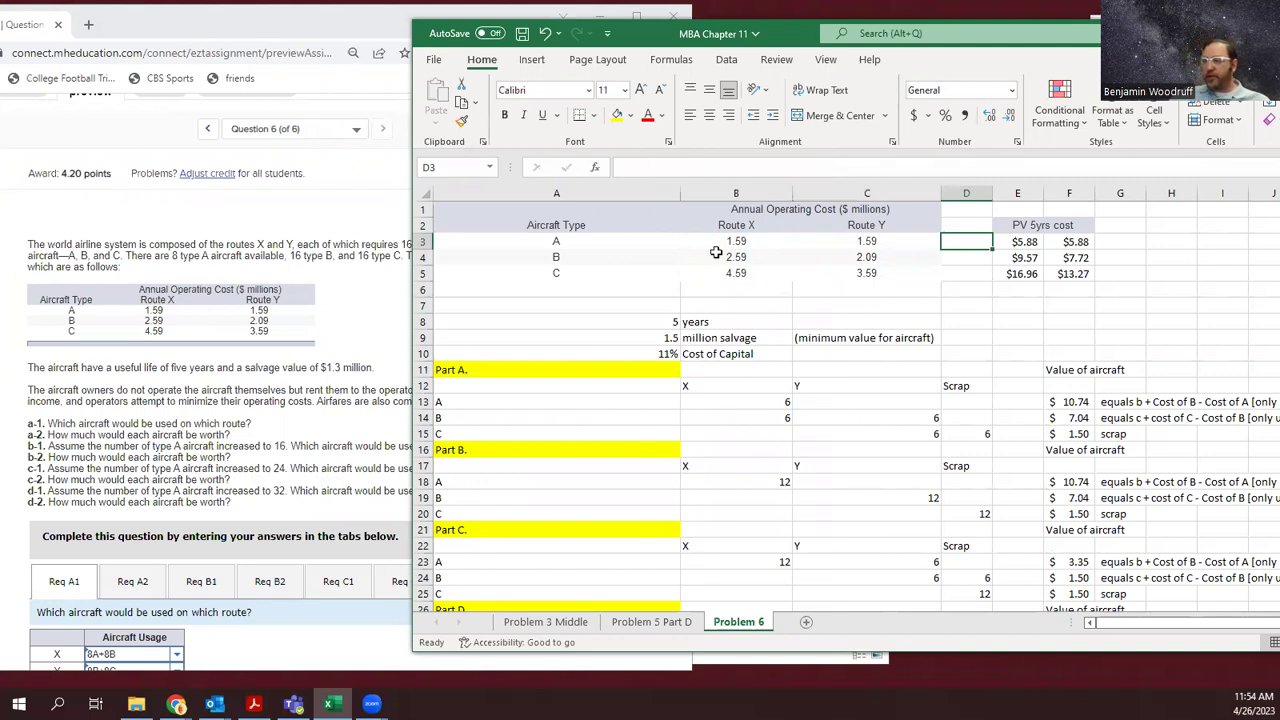
Change the salvage value in A9 to 1.3 million.
{"action": "left_click", "coordinate": [670, 337]}
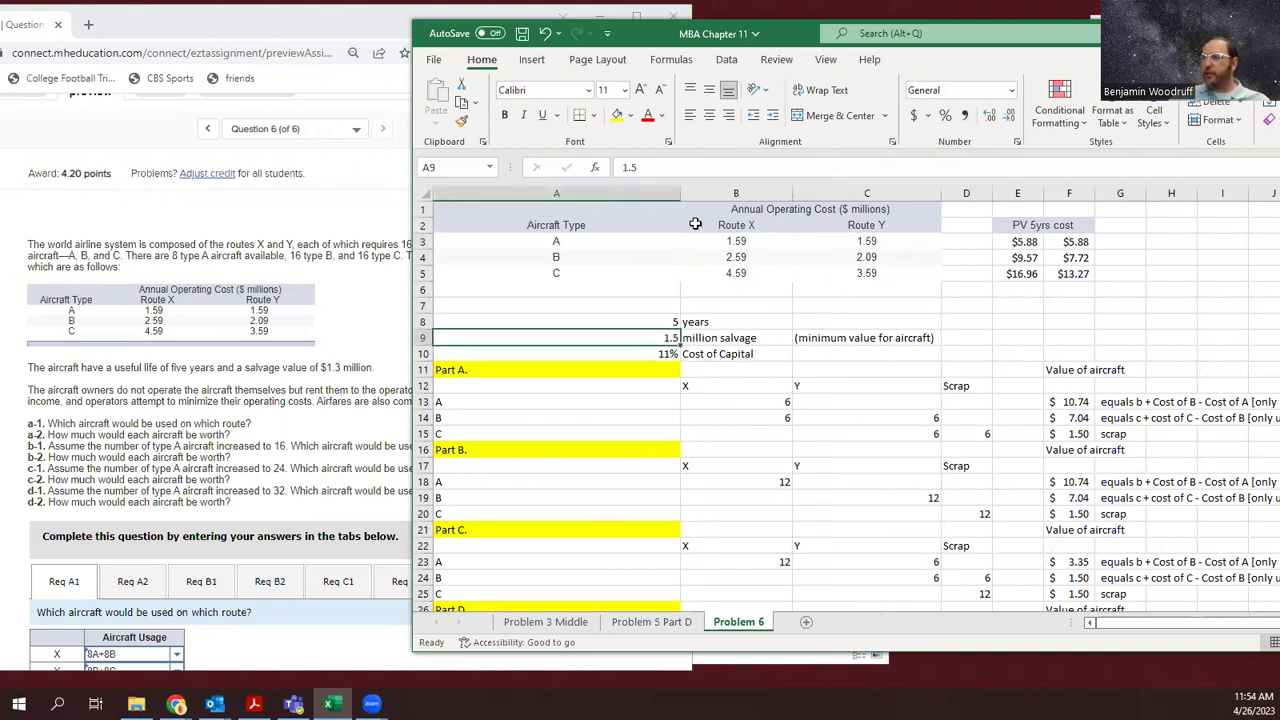
{"action": "left_click", "coordinate": [633, 167]}
{"action": "key", "text": "BackSpace"}
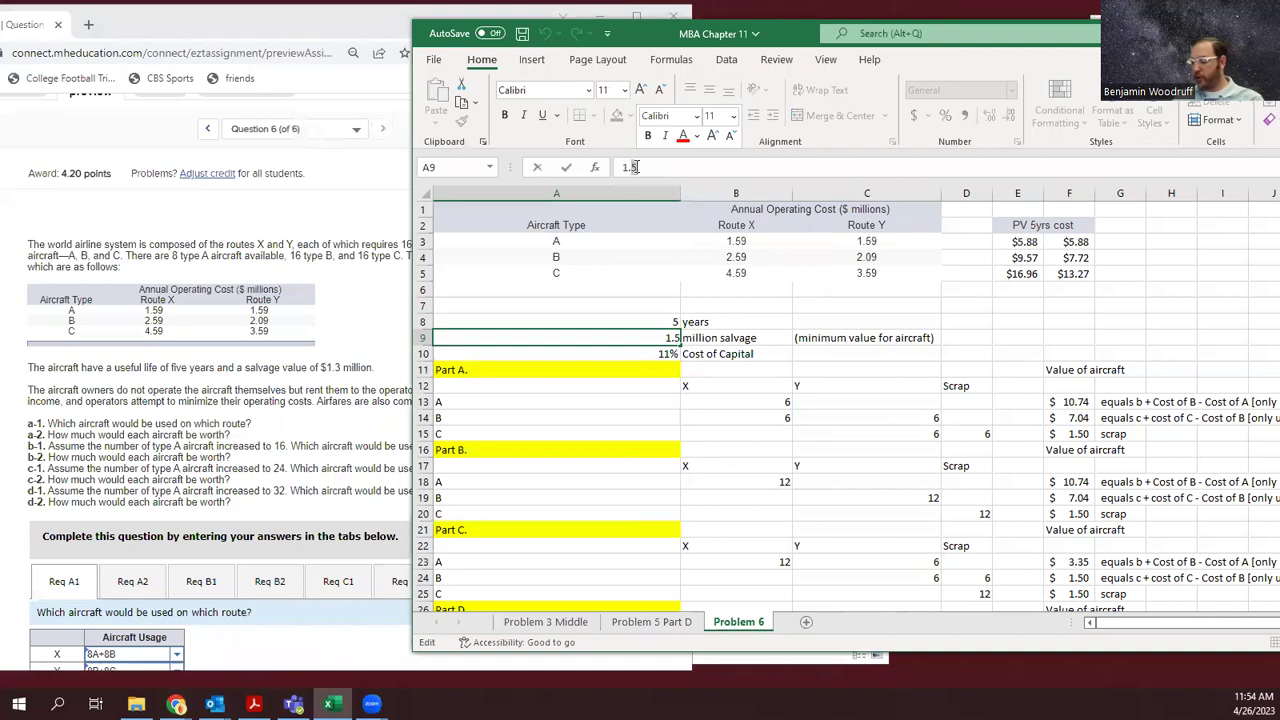
{"action": "type", "text": "3"}
{"action": "key", "text": "Return"}
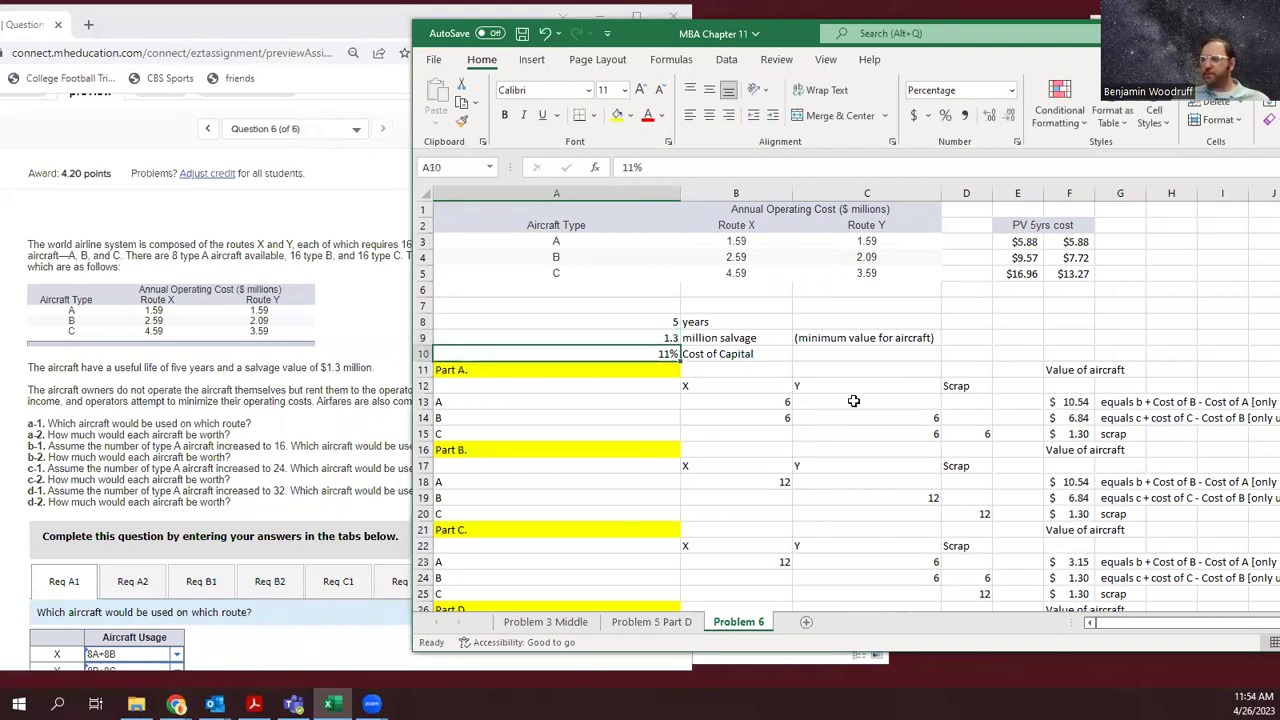
Change the cost of capital in A10 from 11% to 9%.
{"action": "left_click", "coordinate": [362, 403]}
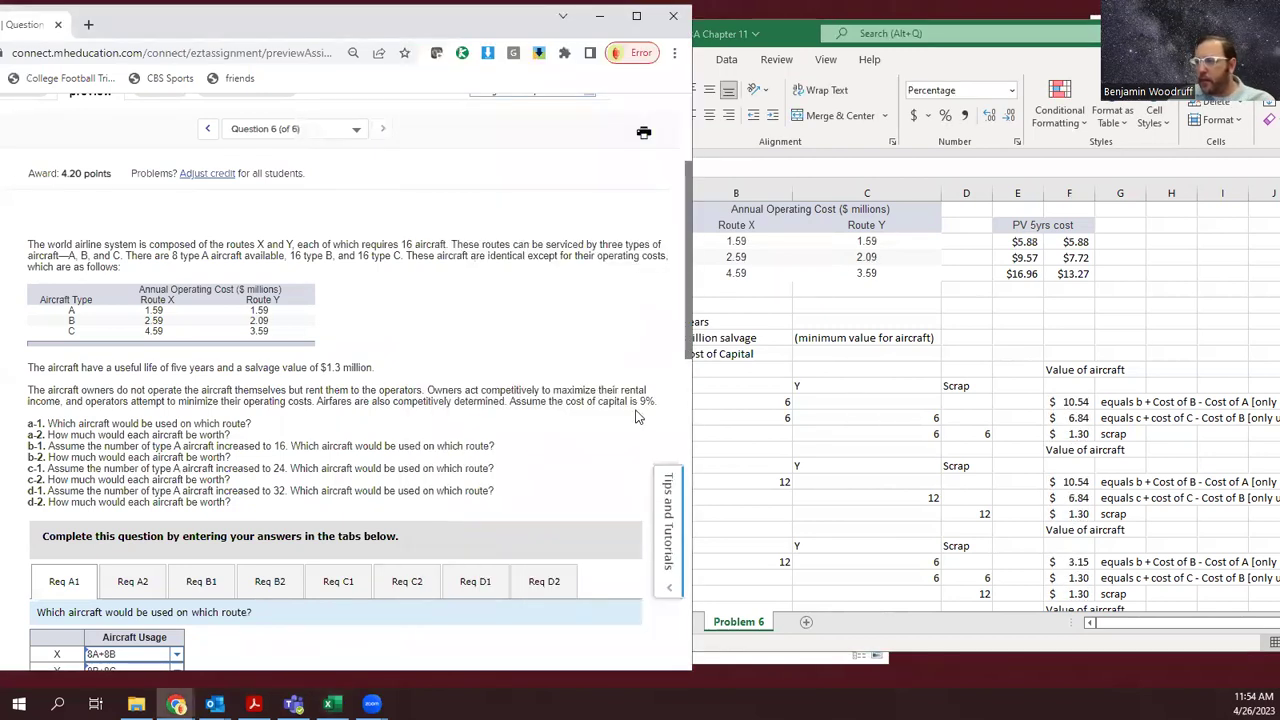
{"action": "left_click", "coordinate": [730, 383]}
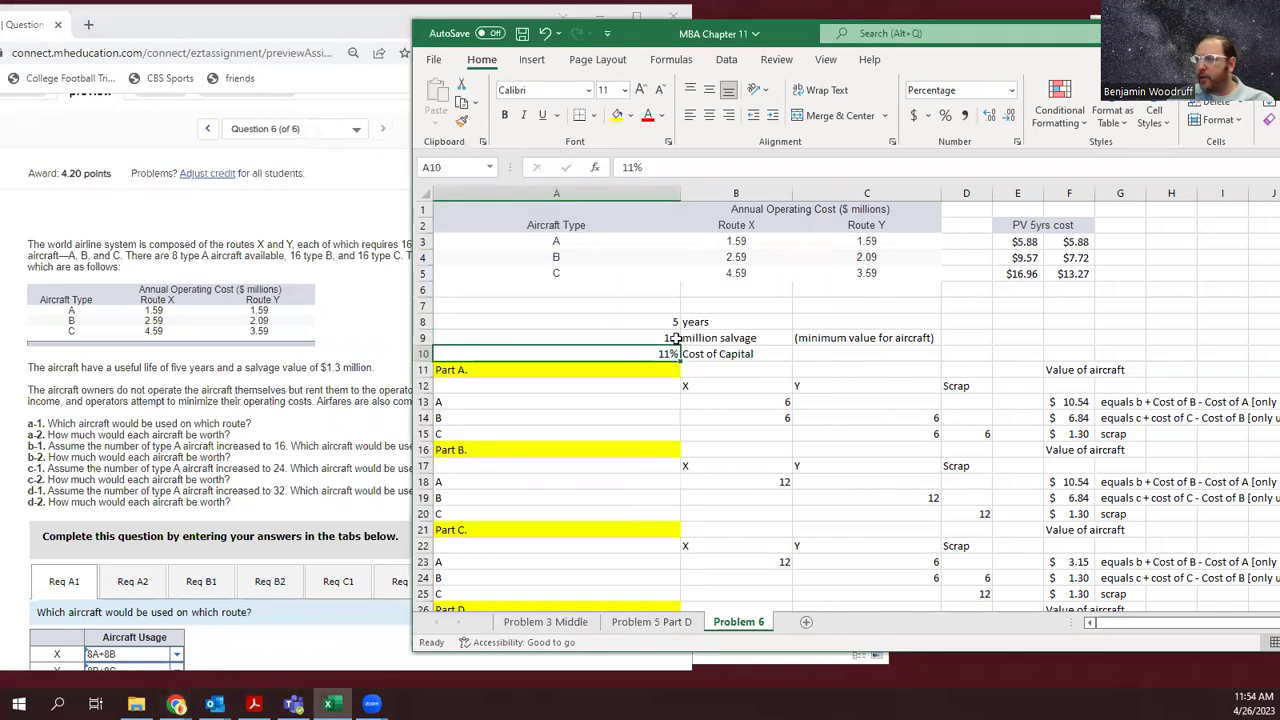
{"action": "double_click", "coordinate": [630, 167]}
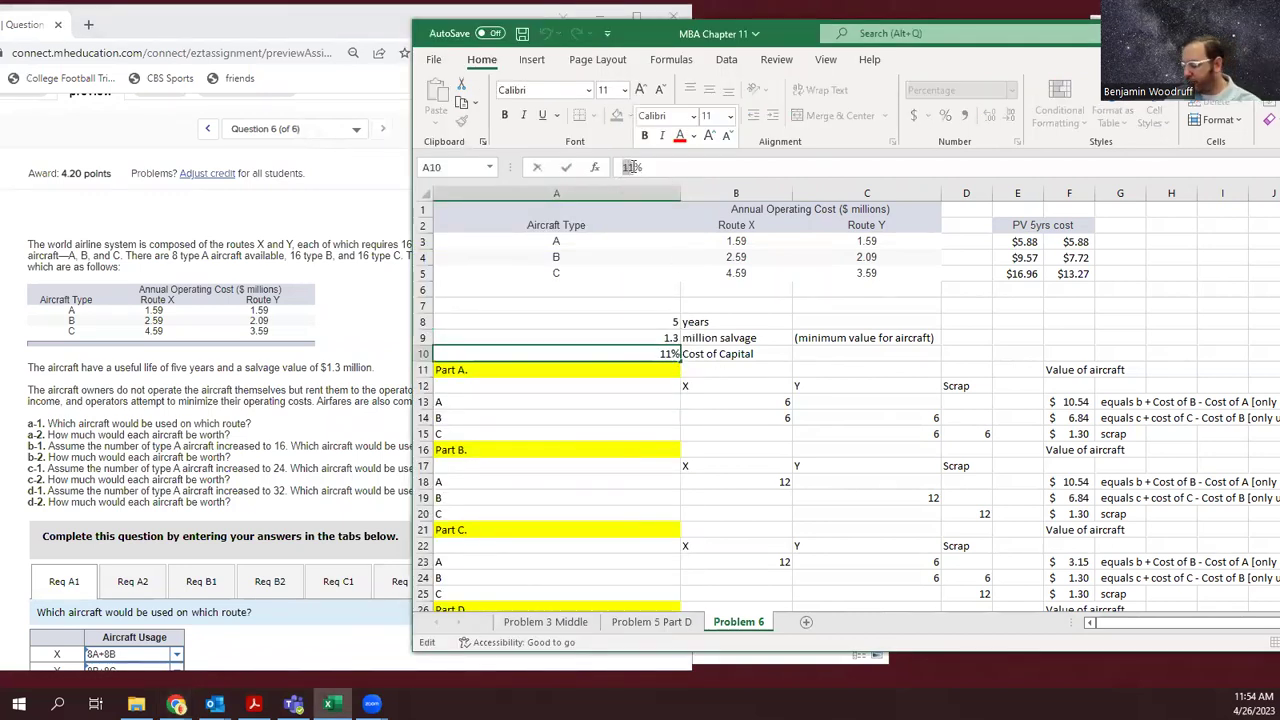
{"action": "type", "text": "9"}
{"action": "key", "text": "Return"}
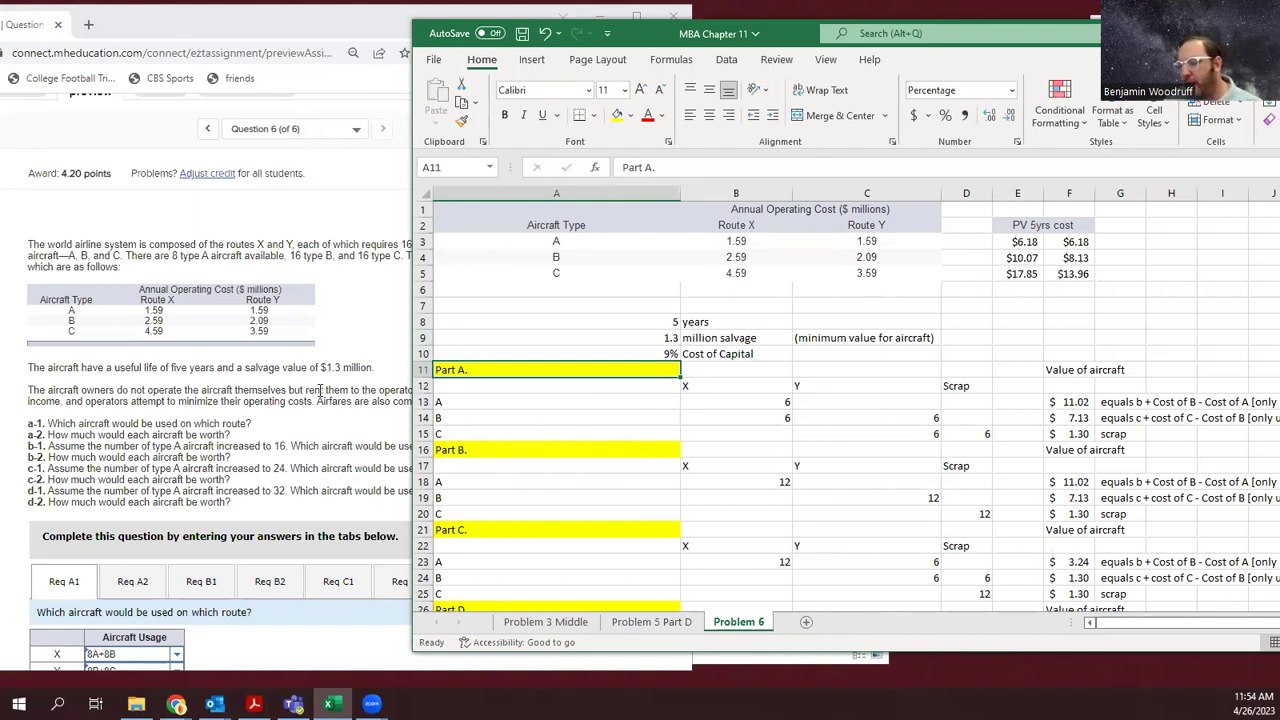
Compare the recalculated aircraft values against Connect's Question 6.
{"action": "key", "text": "alt+Tab"}
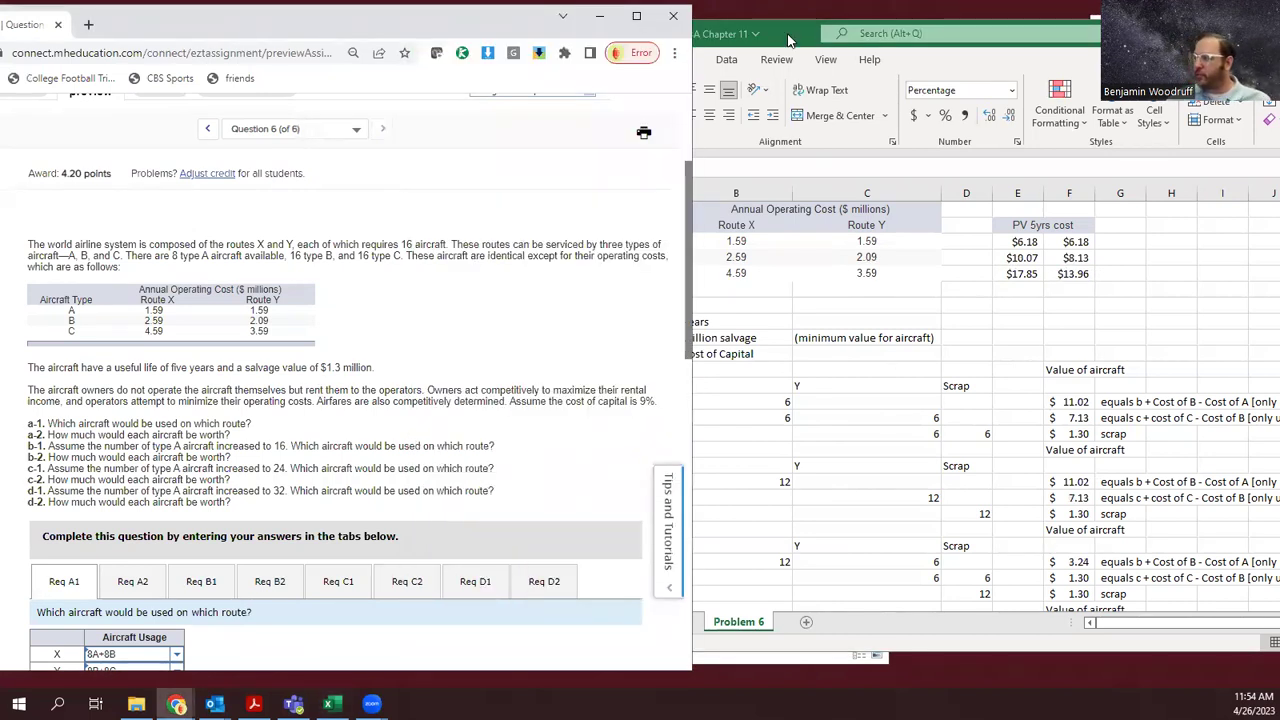
{"action": "left_click", "coordinate": [789, 38]}
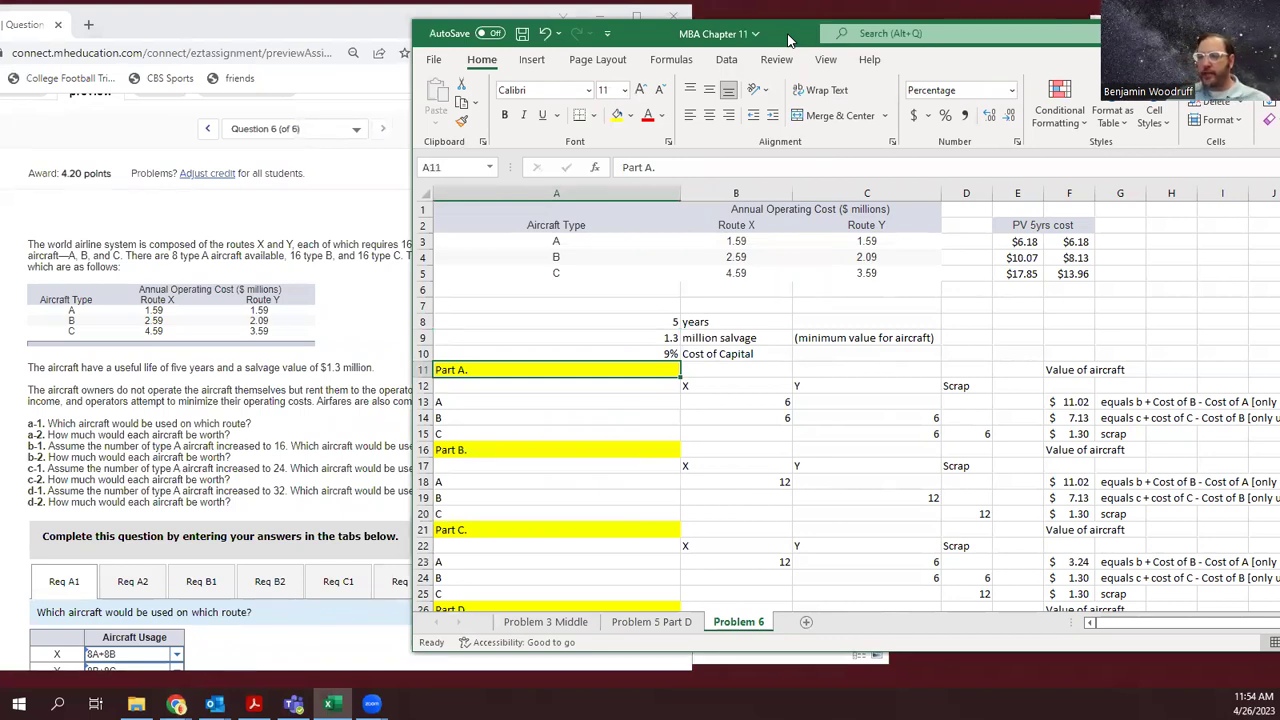
{"action": "left_click_drag", "start_coordinate": [789, 38], "coordinate": [712, 35]}
{"action": "left_click", "coordinate": [198, 422]}
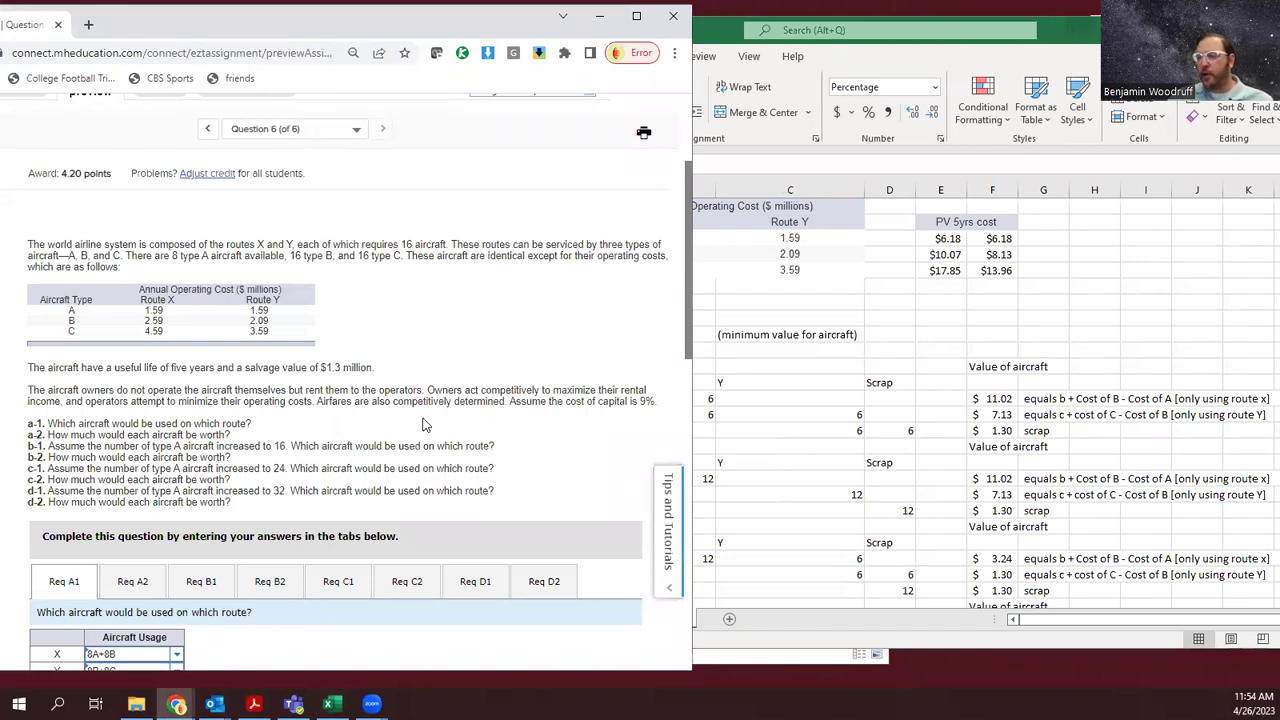
{"action": "scroll", "coordinate": [422, 424], "scroll_direction": "down", "scroll_amount": 4}
{"action": "scroll", "coordinate": [422, 424], "scroll_direction": "up", "scroll_amount": 4}
{"action": "scroll", "coordinate": [422, 424], "scroll_direction": "up", "scroll_amount": 2}
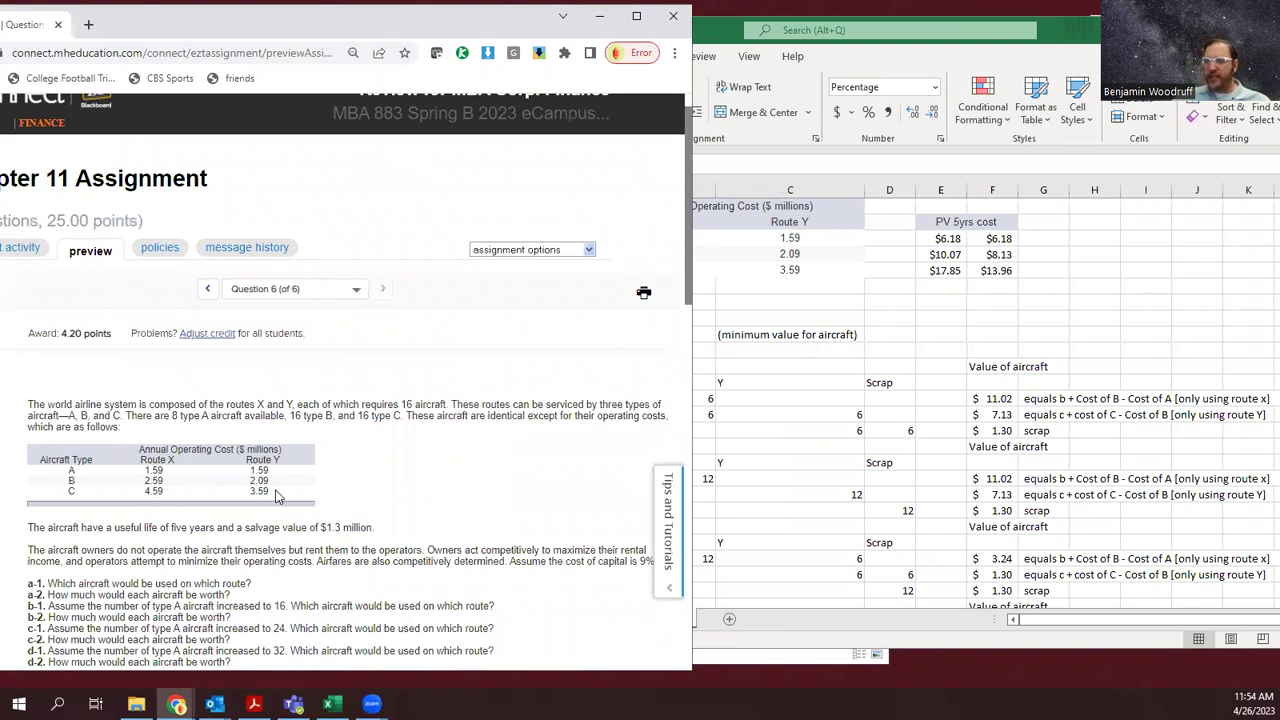
Set Part A's type A route X count to 8 and confirm its scrap count.
{"action": "left_click", "coordinate": [708, 400]}
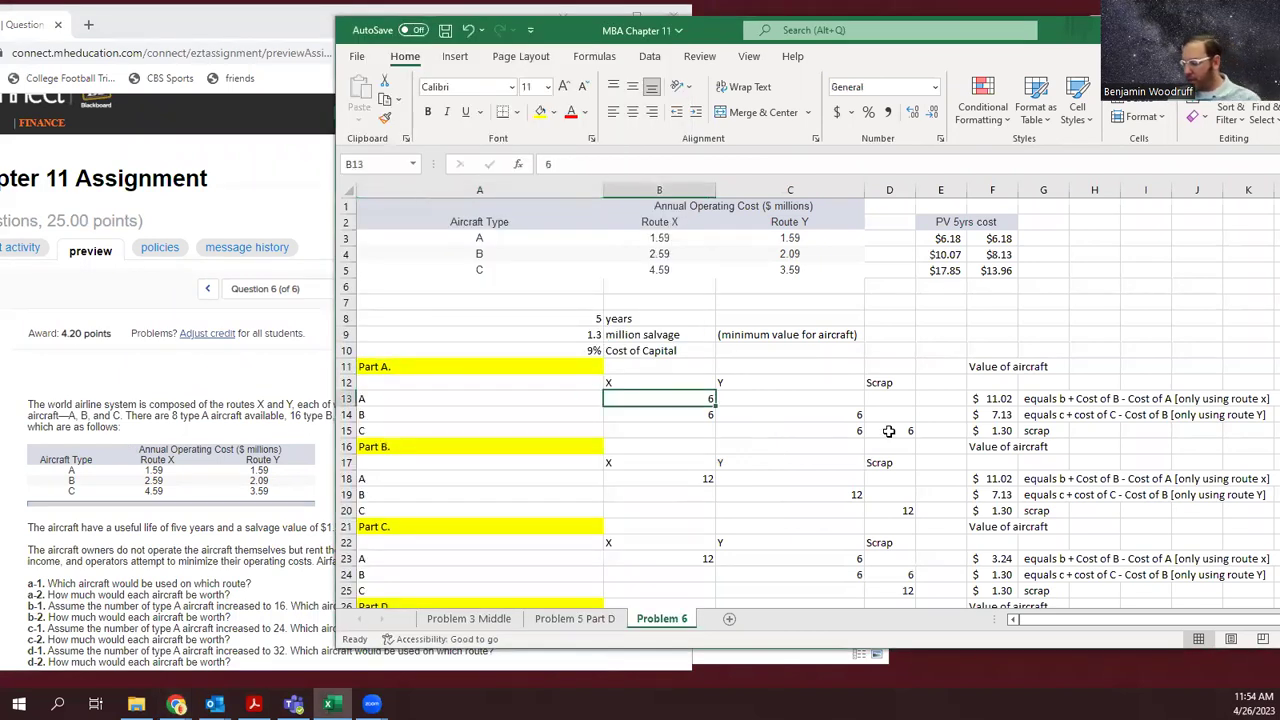
{"action": "type", "text": "8"}
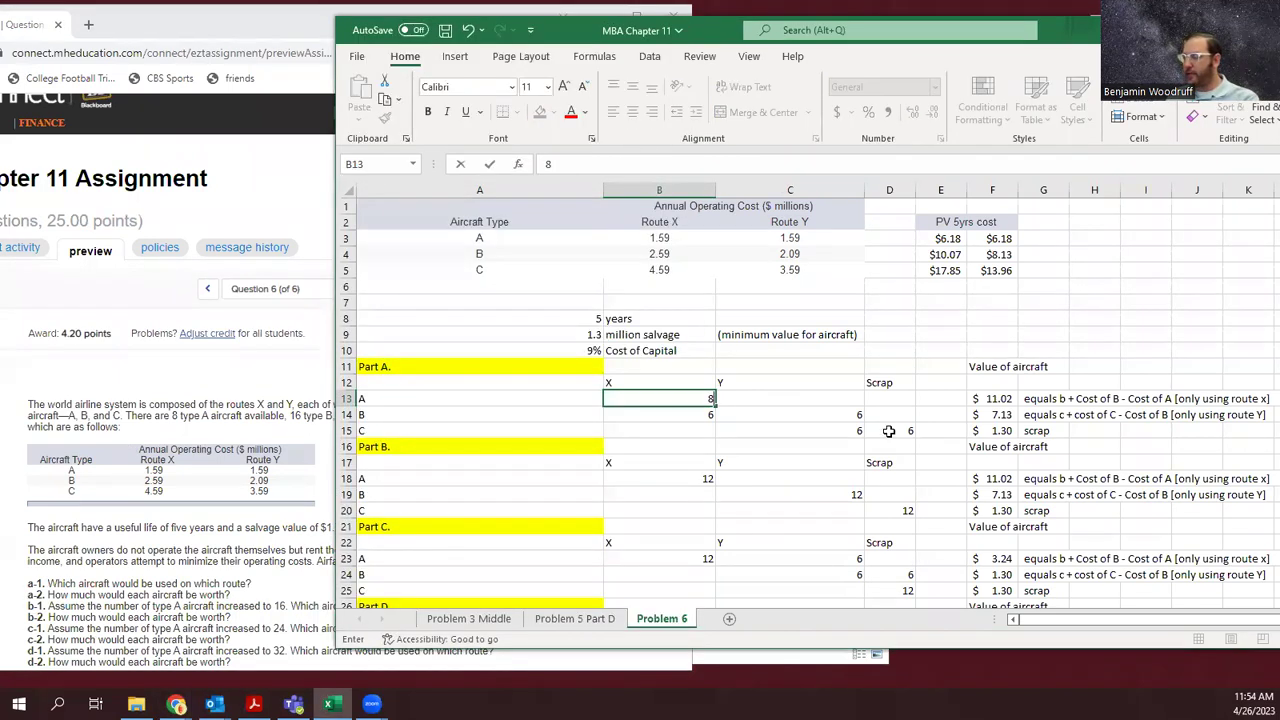
{"action": "key", "text": "Return"}
{"action": "left_click", "coordinate": [888, 430]}
{"action": "type", "text": "8"}
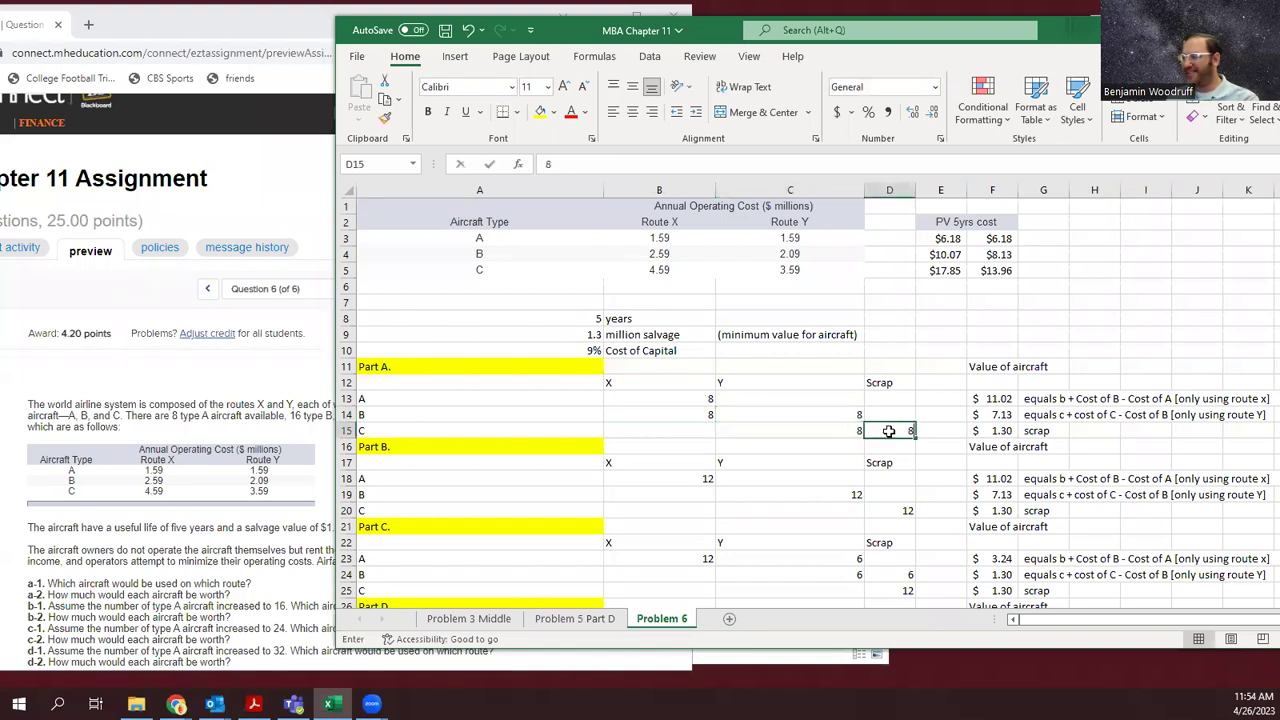
{"action": "key", "text": "Return"}
In Part B, assign 16 type A to route X, 16 type B to route Y, scrap 16 type C.
{"action": "key", "text": "Left"}
{"action": "key", "text": "Down"}
{"action": "key", "text": "Left"}
{"action": "key", "text": "Down"}
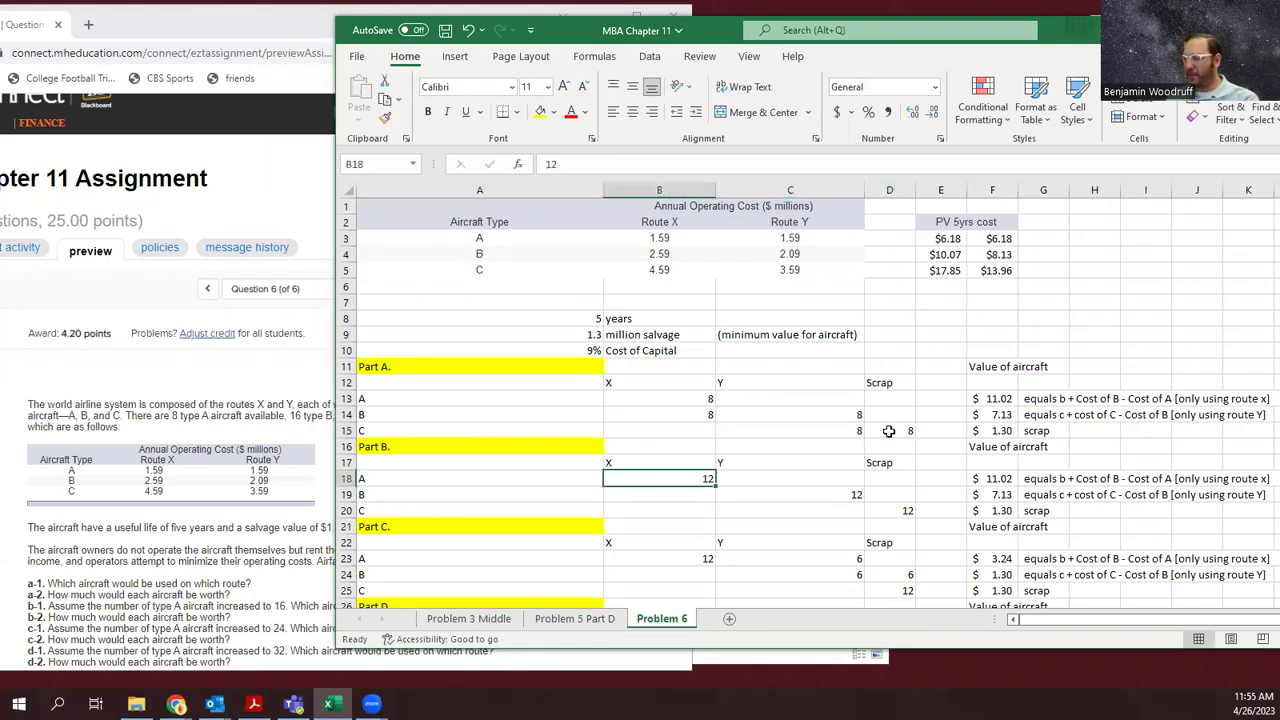
{"action": "type", "text": "16"}
{"action": "key", "text": "Return"}
{"action": "key", "text": "Right"}
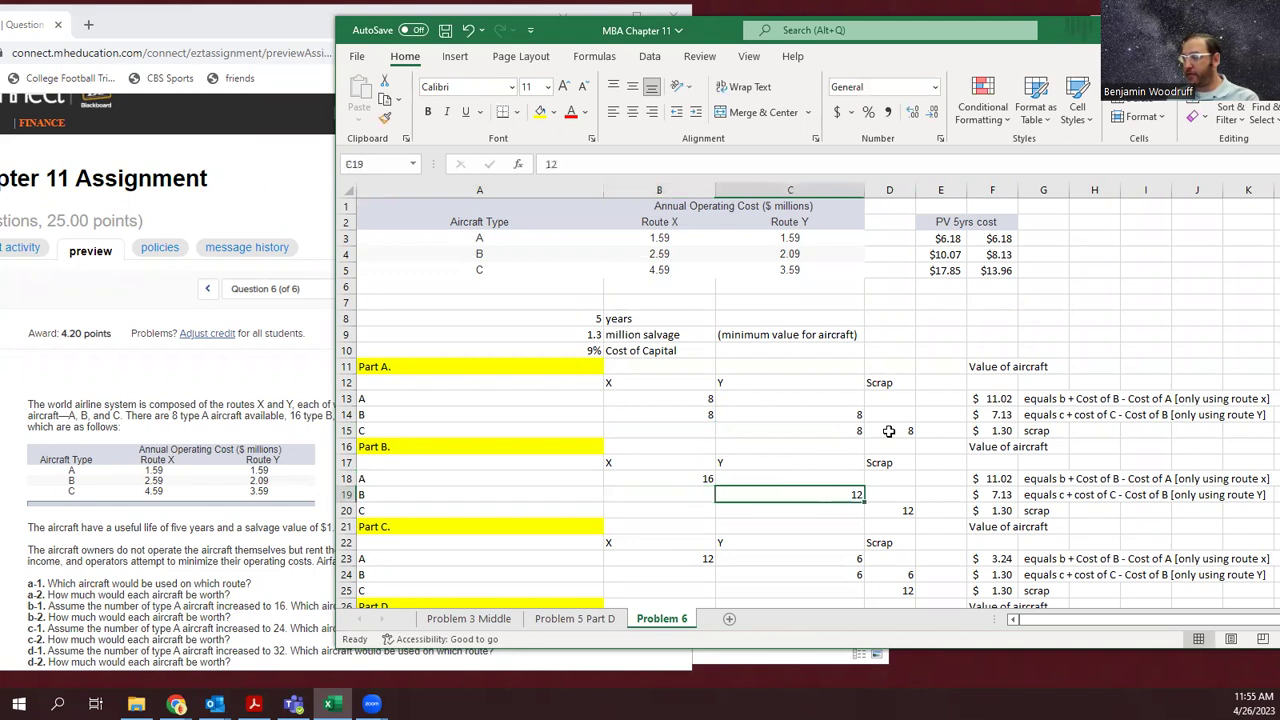
{"action": "type", "text": "16"}
{"action": "key", "text": "Return"}
{"action": "key", "text": "Right"}
{"action": "type", "text": "16"}
{"action": "key", "text": "Return"}
{"action": "key", "text": "Left"}
{"action": "key", "text": "Left"}
{"action": "key", "text": "Down"}
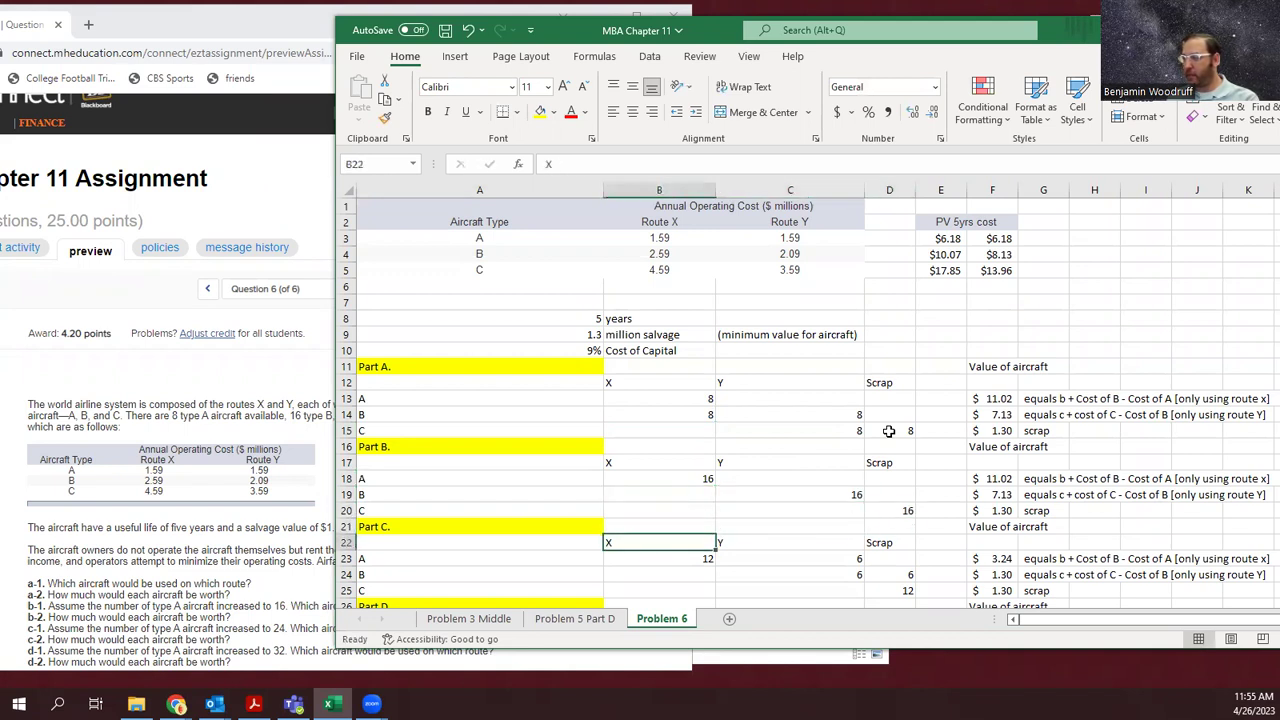
{"action": "key", "text": "Down"}
Enter Part C's counts of 16, 8, 8 and 8, scrapping 16 type C aircraft.
{"action": "type", "text": "16"}
{"action": "key", "text": "Right"}
{"action": "type", "text": "8"}
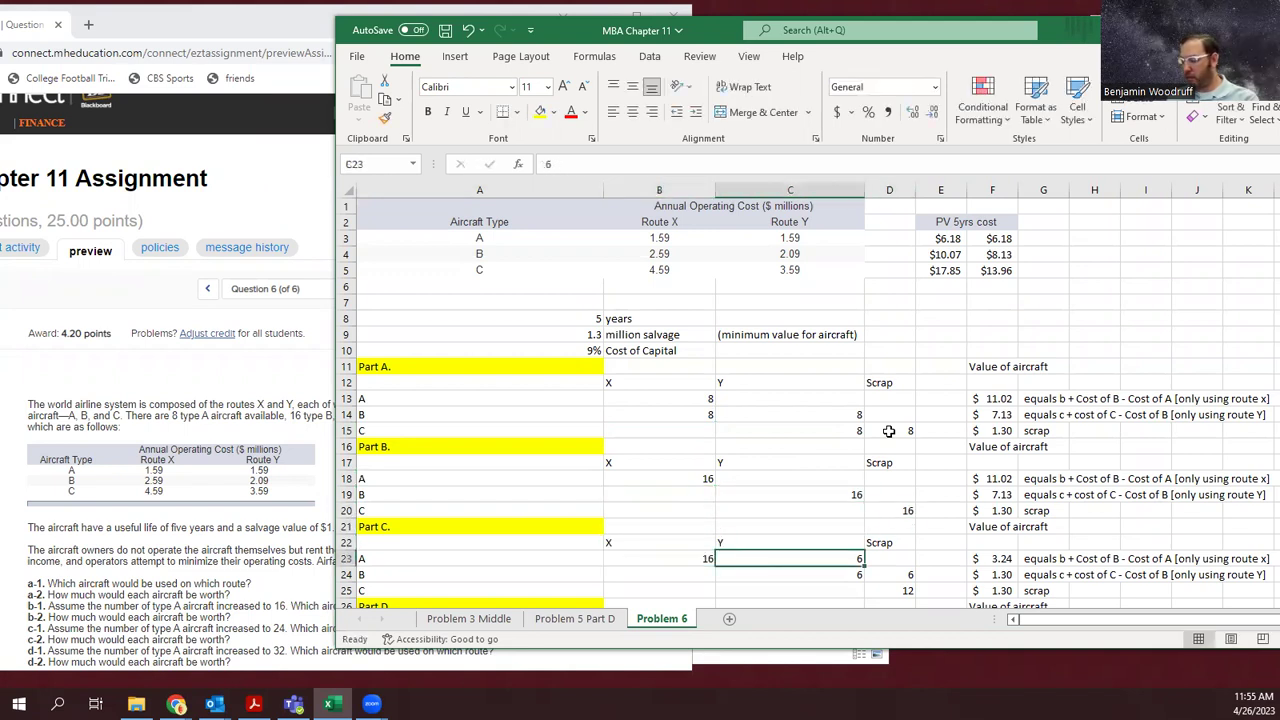
{"action": "key", "text": "Return"}
{"action": "type", "text": "8"}
{"action": "key", "text": "Right"}
{"action": "type", "text": "8"}
{"action": "key", "text": "Return"}
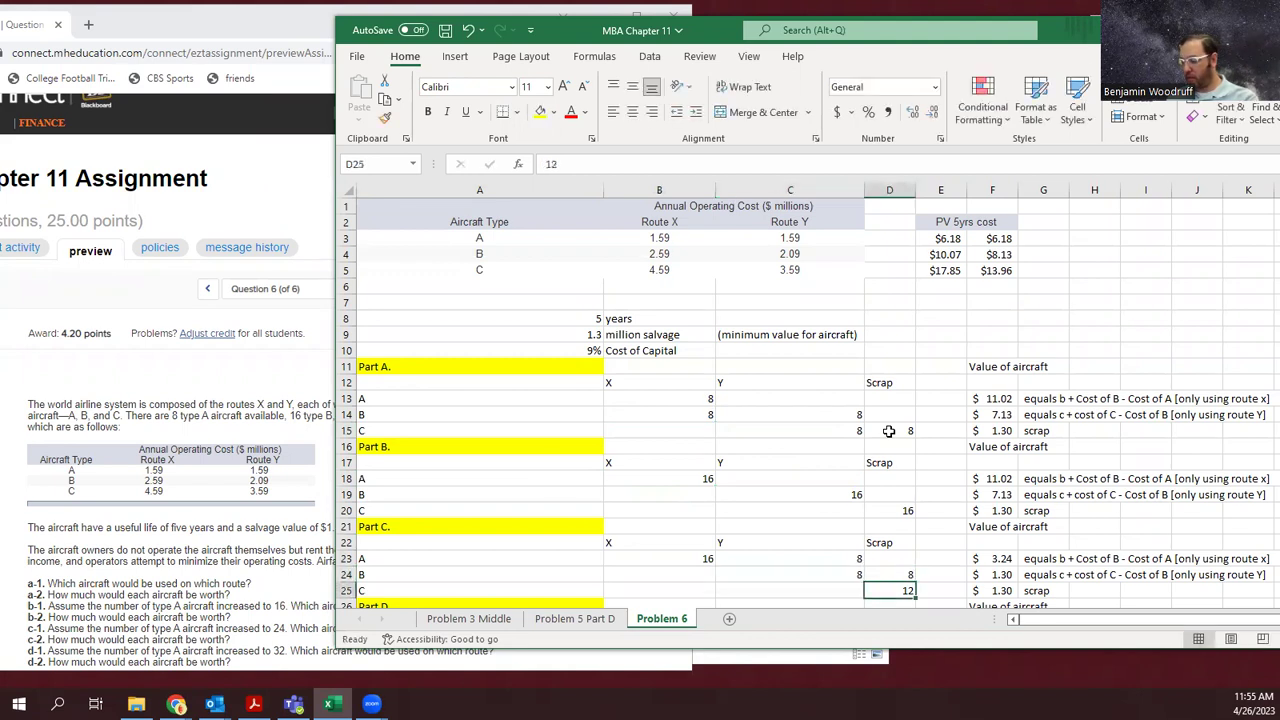
{"action": "type", "text": "16"}
{"action": "key", "text": "Return"}
In Part D, scrap 16 type B and C aircraft and assign 16 type A to routes X and Y.
{"action": "key", "text": "Down"}
{"action": "key", "text": "Down"}
{"action": "key", "text": "Down"}
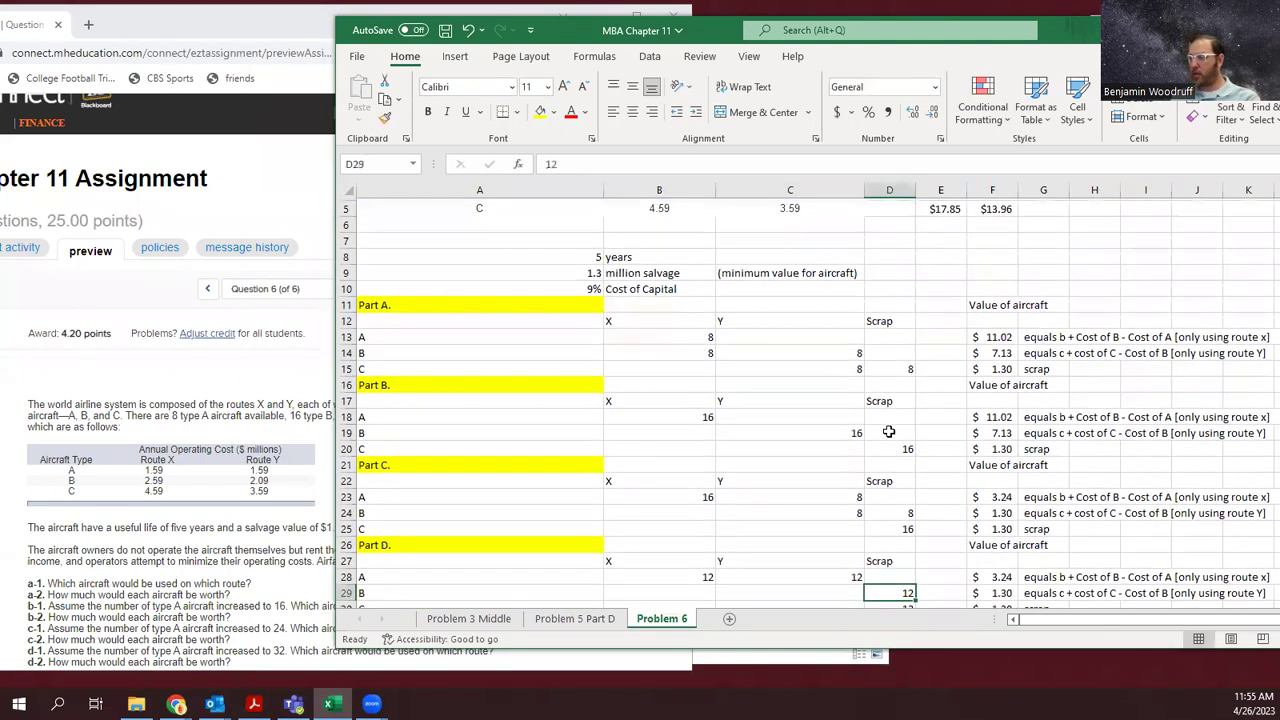
{"action": "type", "text": "16"}
{"action": "key", "text": "Return"}
{"action": "type", "text": "16"}
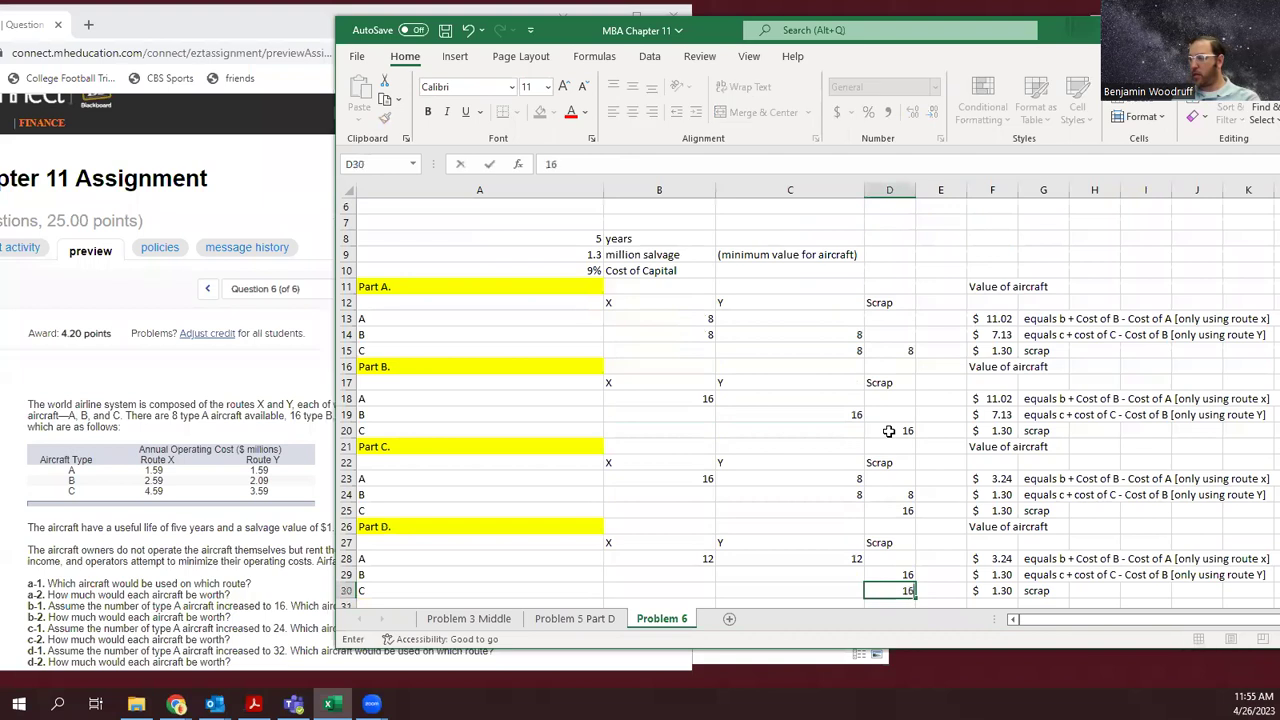
{"action": "key", "text": "Up"}
{"action": "key", "text": "Up"}
{"action": "key", "text": "Left"}
{"action": "type", "text": "16"}
{"action": "key", "text": "Left"}
{"action": "type", "text": "16"}
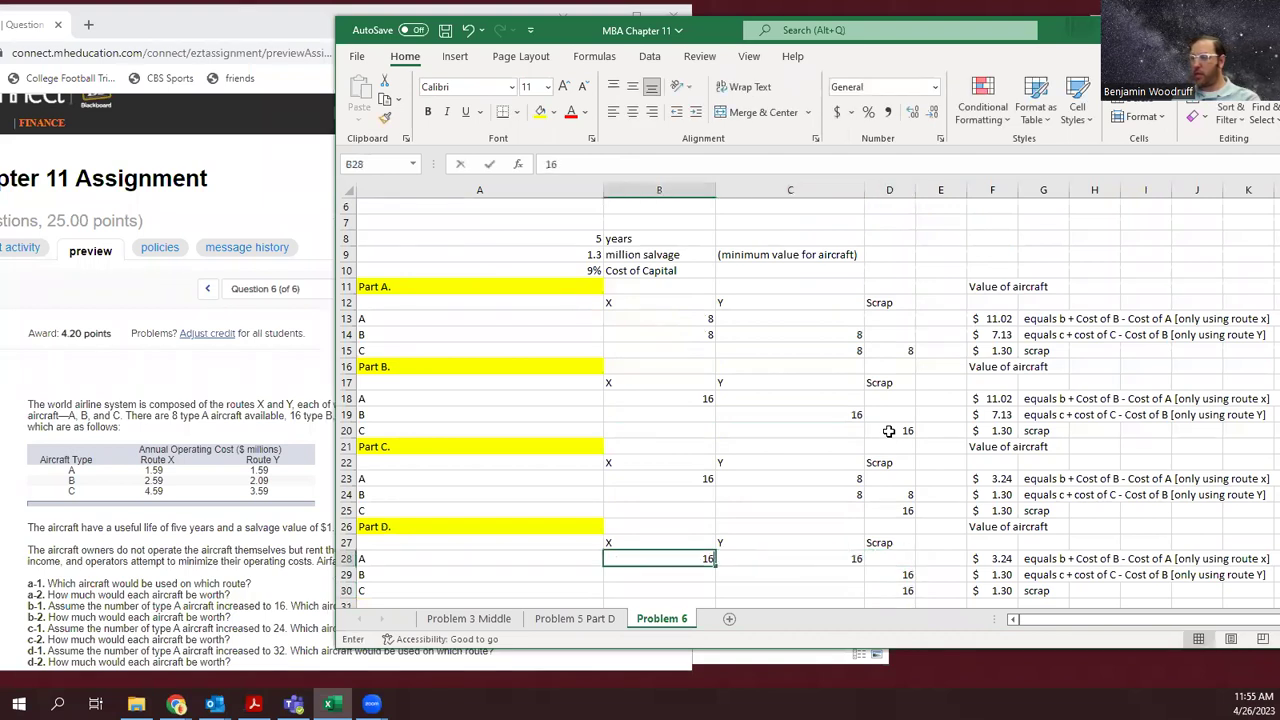
{"action": "key", "text": "Left"}
{"action": "left_click", "coordinate": [254, 378]}
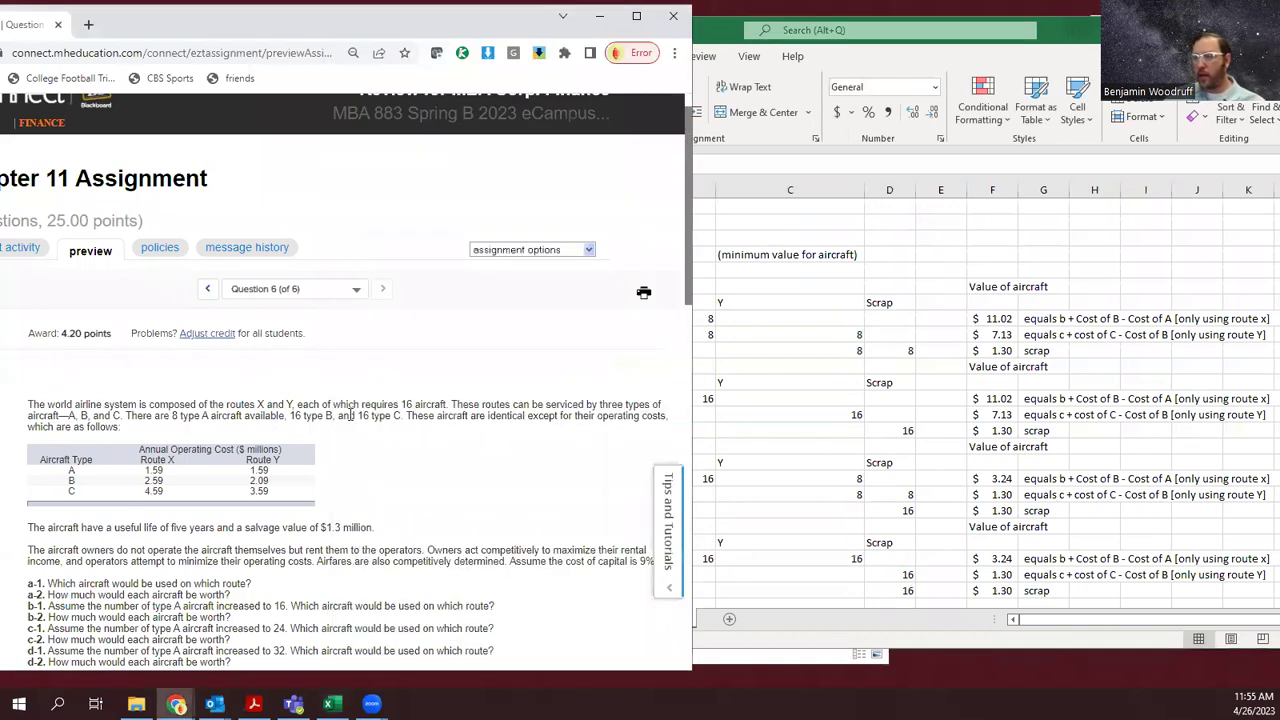
{"action": "scroll", "coordinate": [456, 450], "scroll_direction": "down", "scroll_amount": 3}
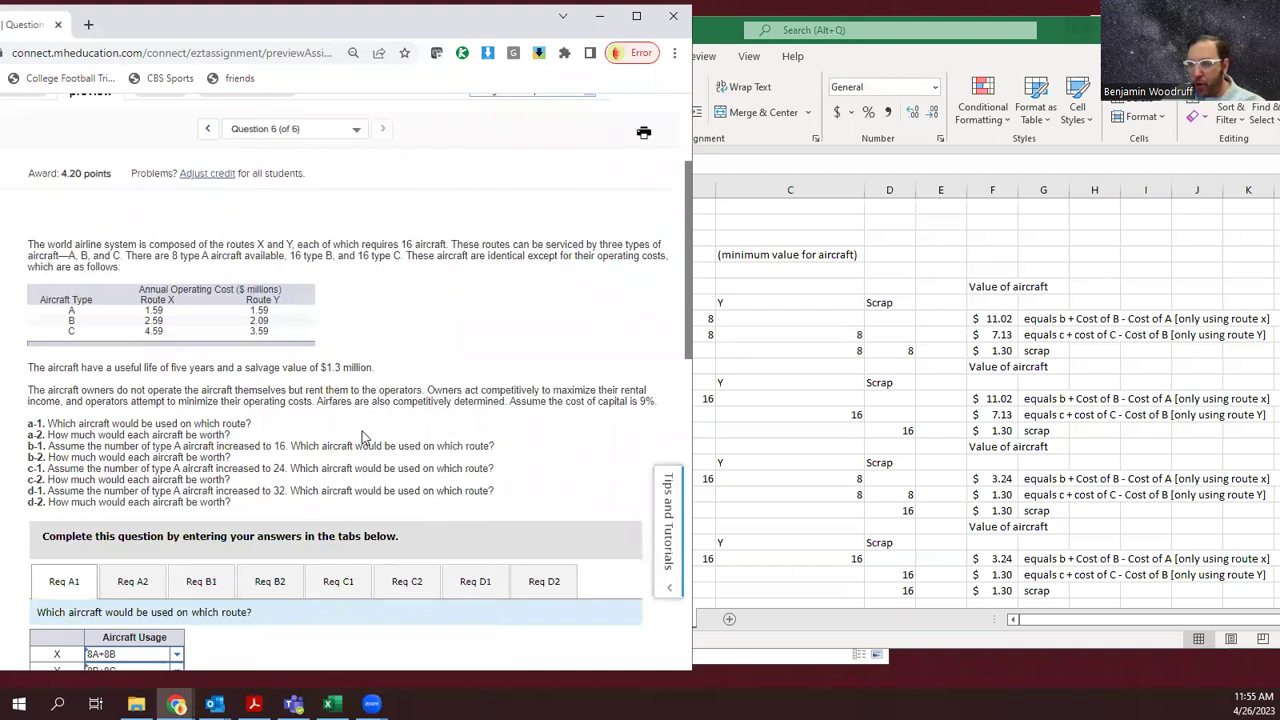
{"action": "scroll", "coordinate": [365, 437], "scroll_direction": "up", "scroll_amount": 1}
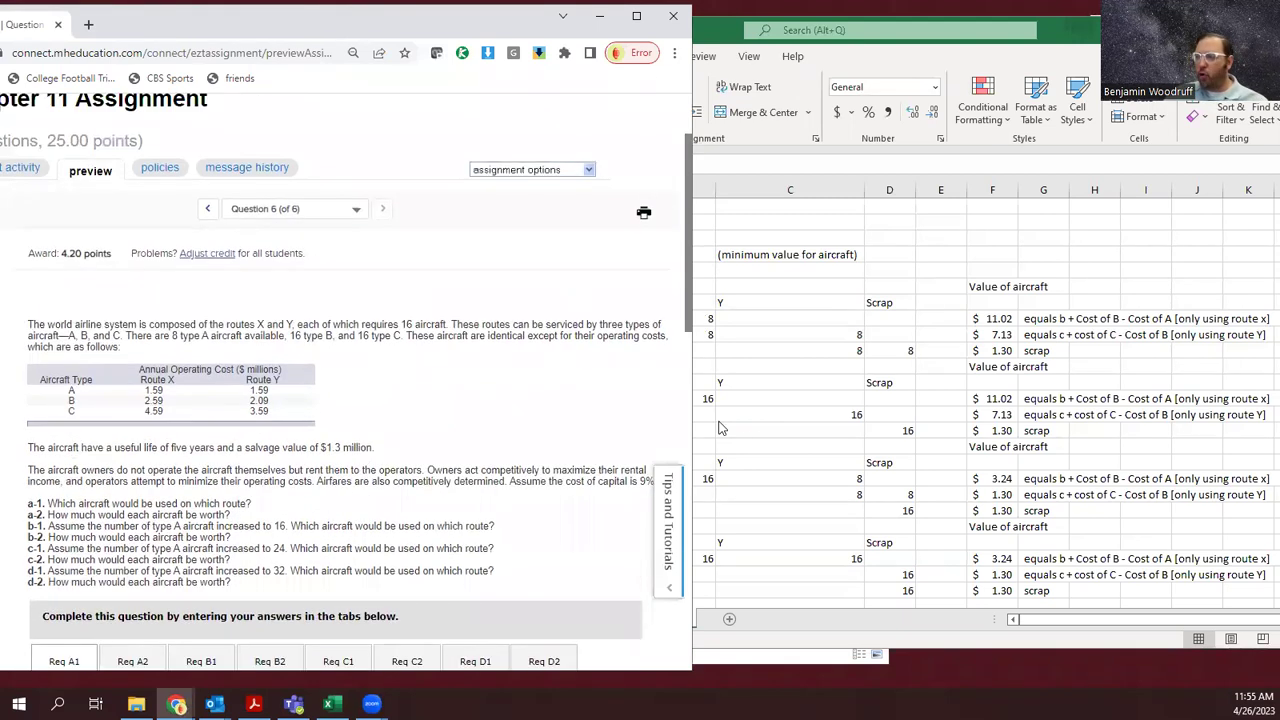
{"action": "left_click", "coordinate": [760, 408]}
{"action": "scroll", "coordinate": [760, 408], "scroll_direction": "up", "scroll_amount": 2}
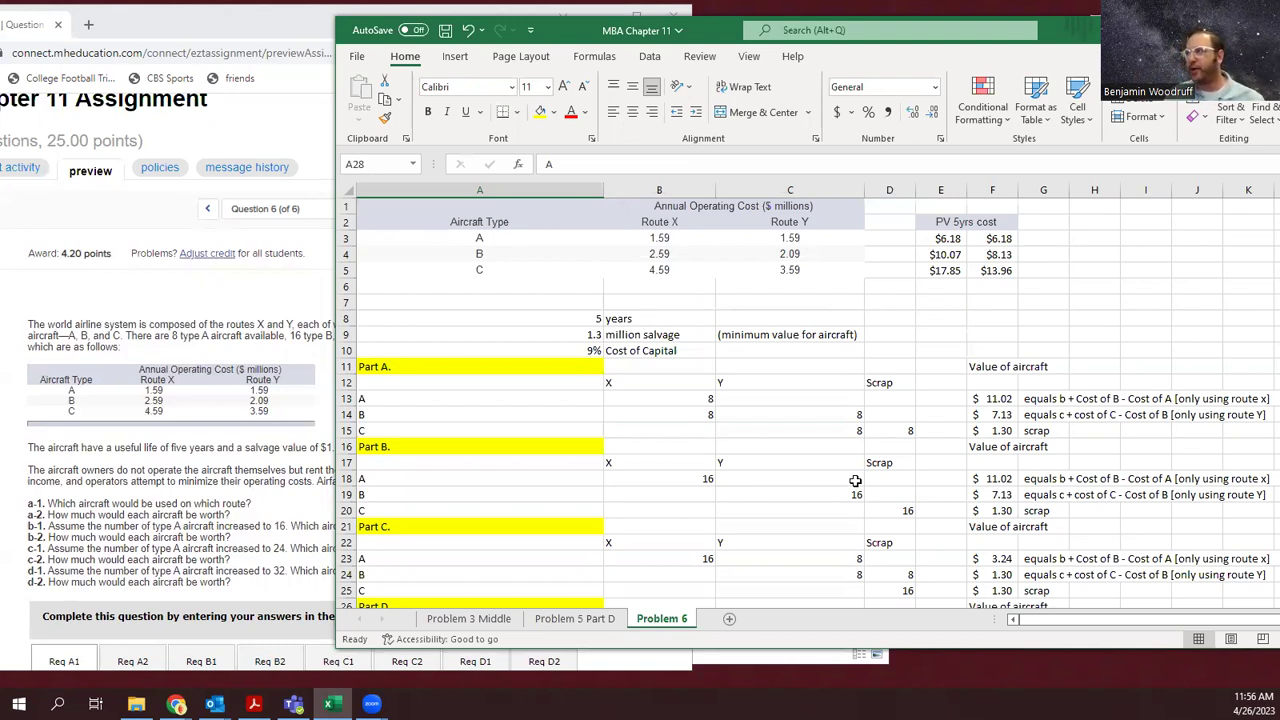
{"action": "left_click", "coordinate": [998, 431]}
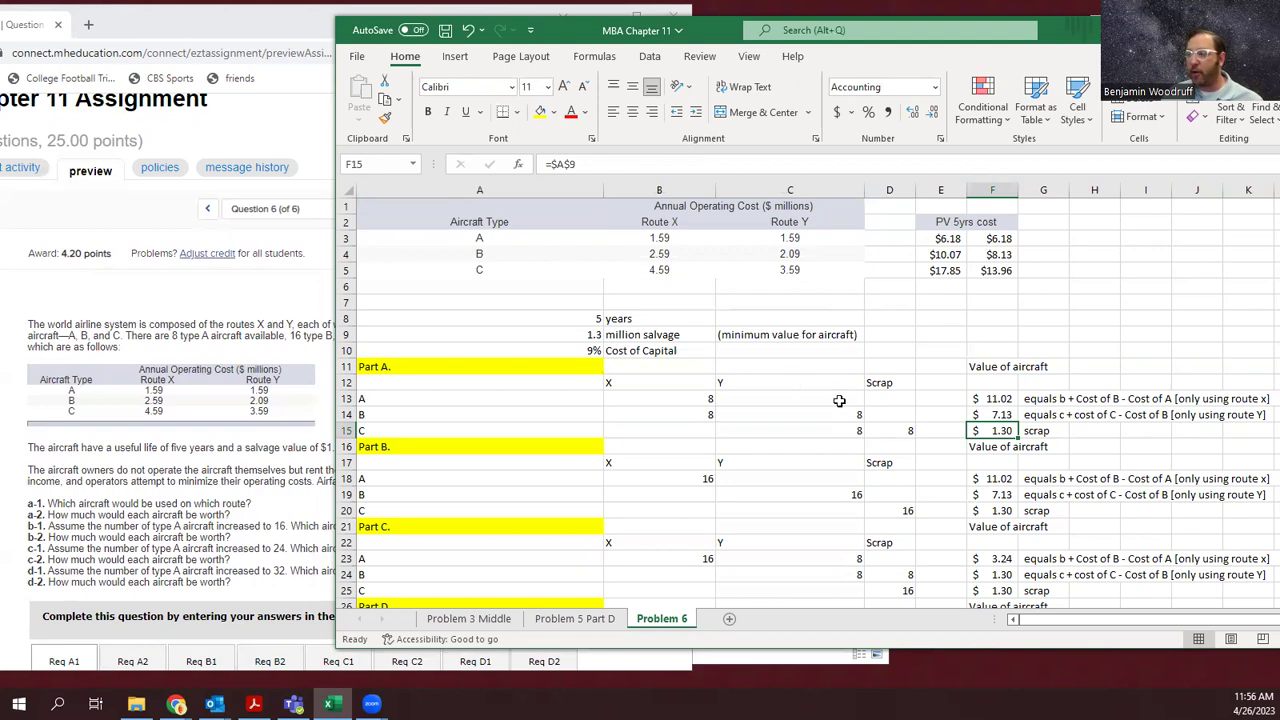
{"action": "left_click", "coordinate": [999, 414]}
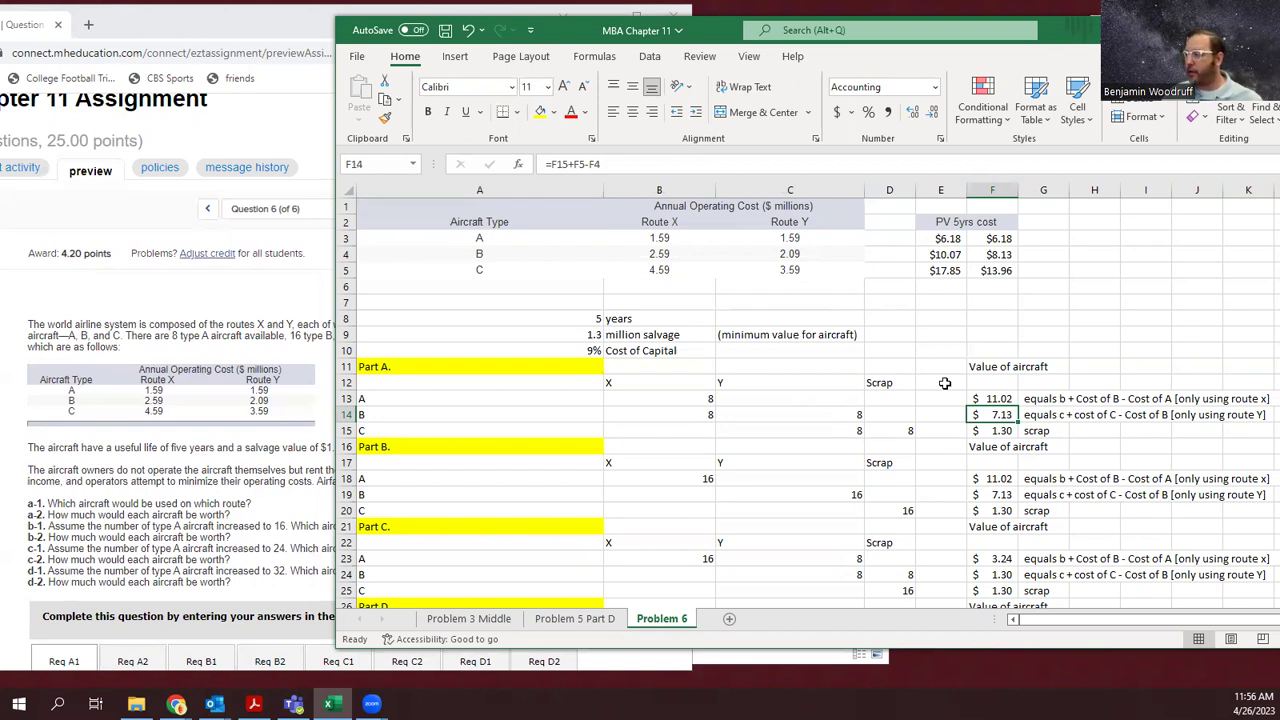
{"action": "left_click", "coordinate": [585, 164]}
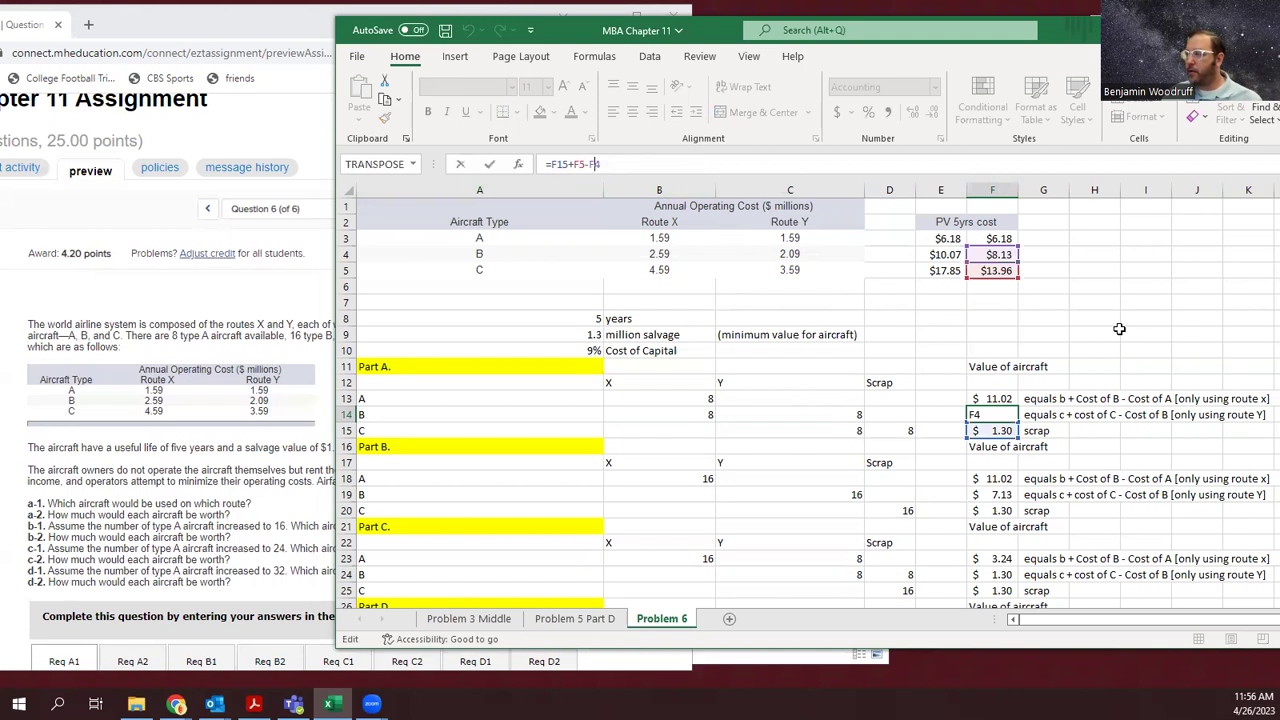
{"action": "left_click", "coordinate": [998, 256]}
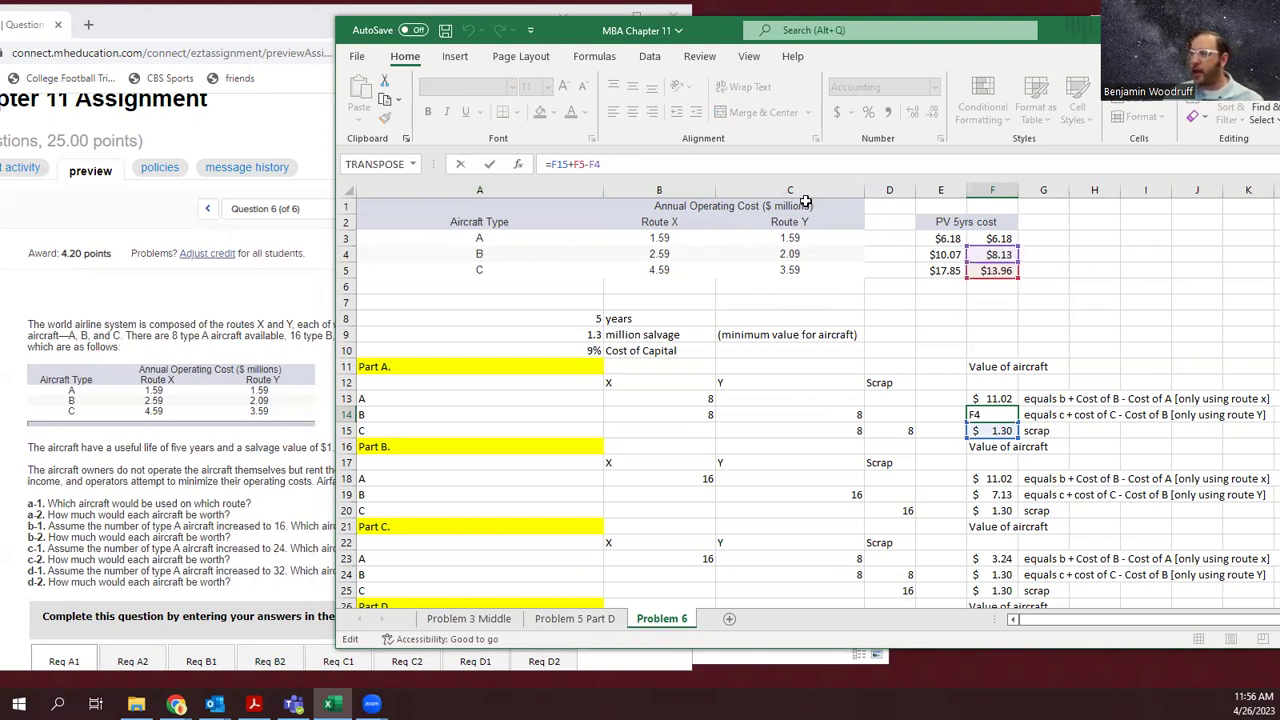
{"action": "key", "text": "Return"}
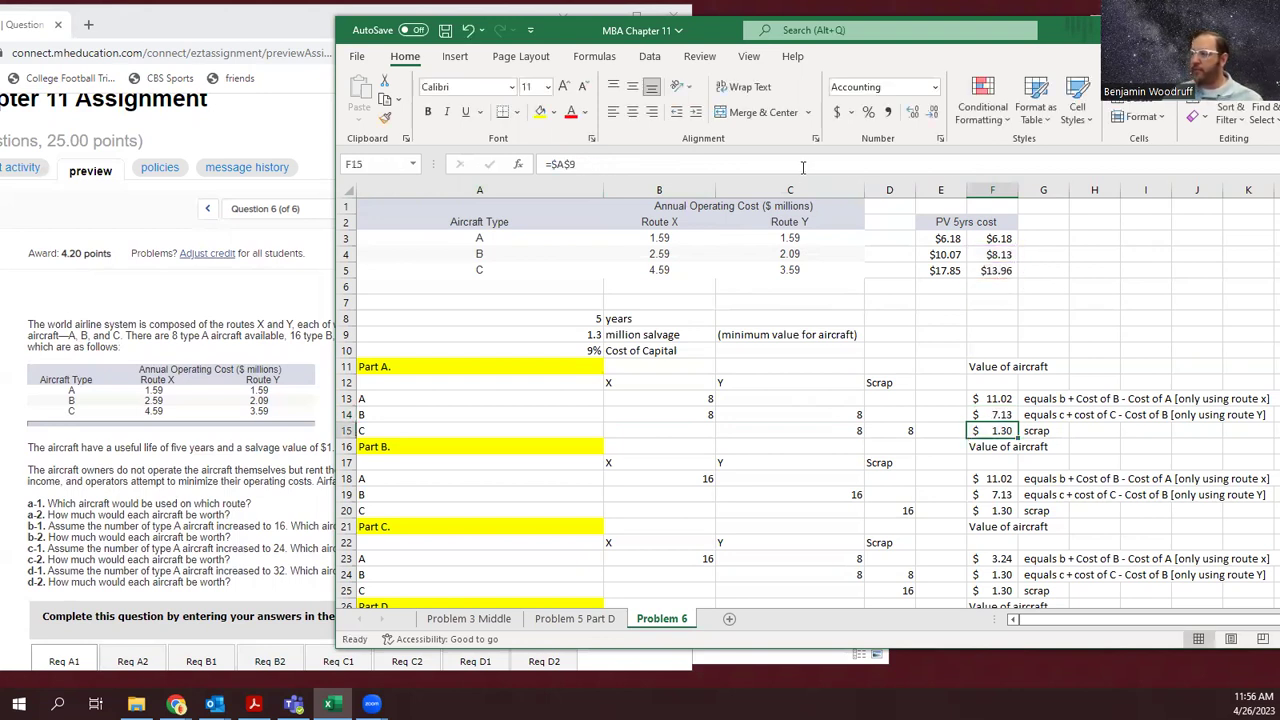
Check Connect's Req A2 aircraft worth answers (11.0, 7.1, 1.3 million) against the workbook.
{"action": "left_click", "coordinate": [228, 483]}
{"action": "scroll", "coordinate": [143, 263], "scroll_direction": "down", "scroll_amount": 5}
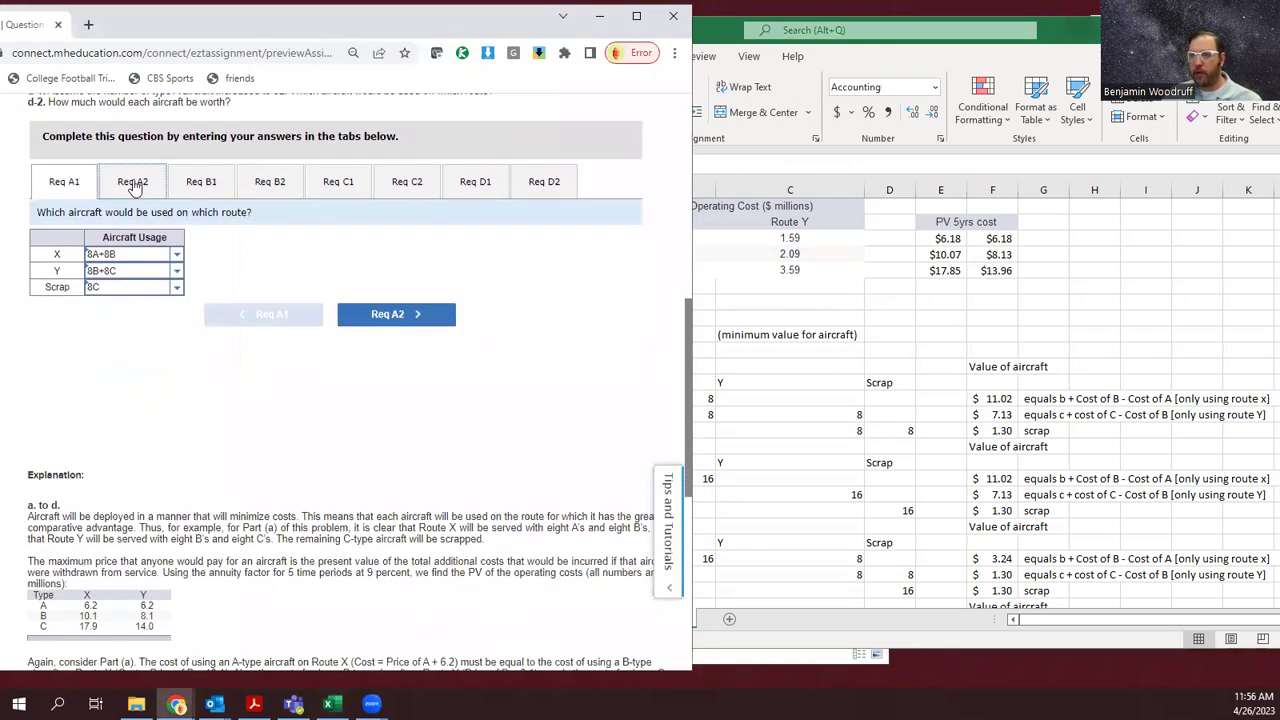
{"action": "left_click", "coordinate": [133, 181]}
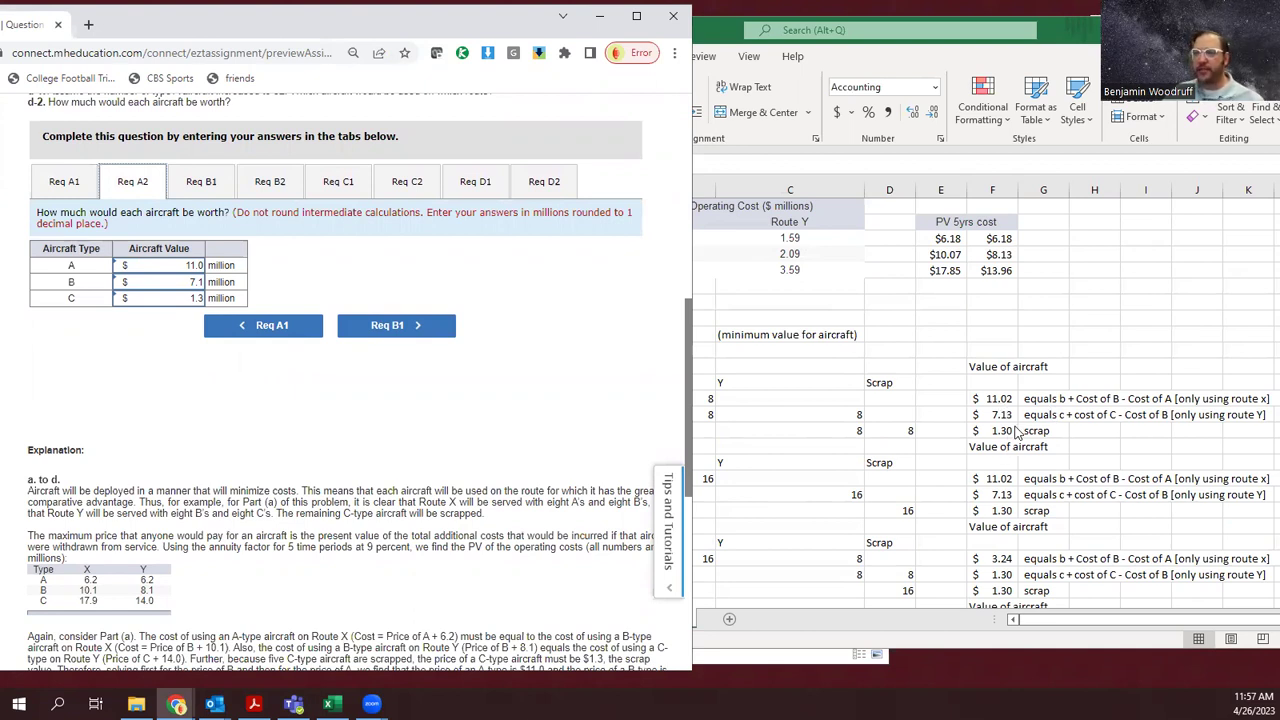
{"action": "left_click", "coordinate": [1001, 398]}
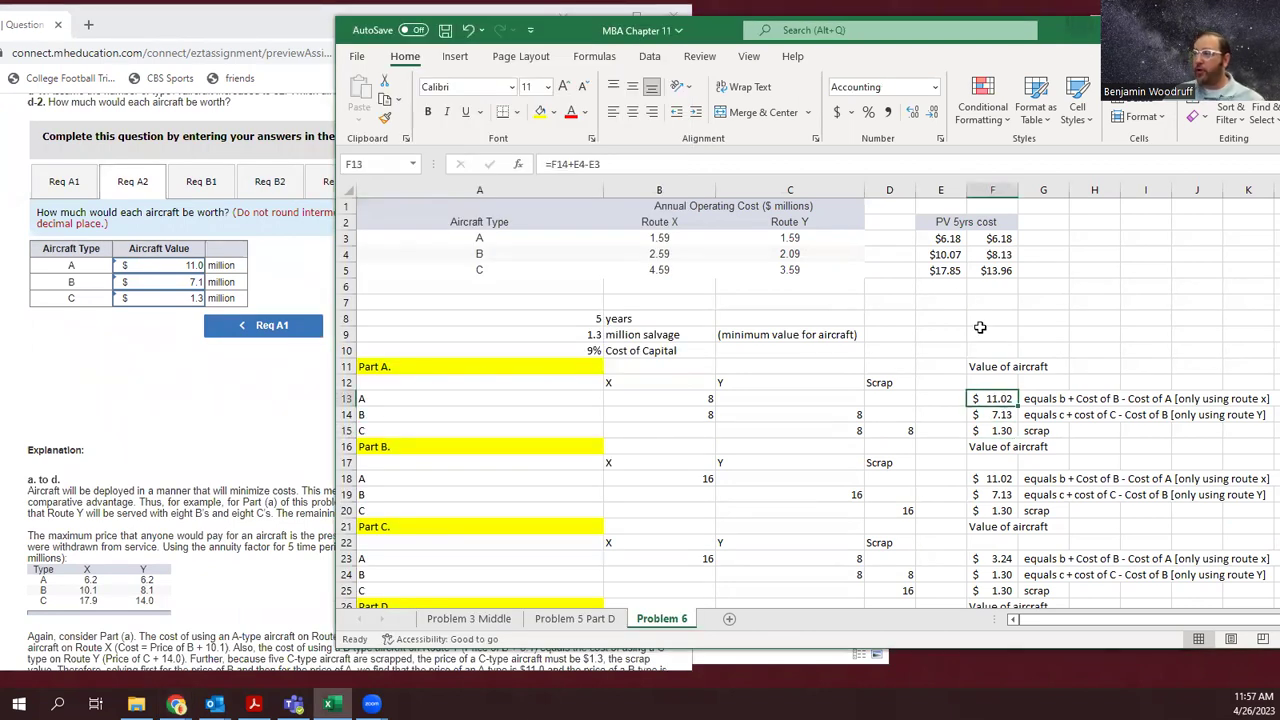
{"action": "left_click", "coordinate": [573, 164]}
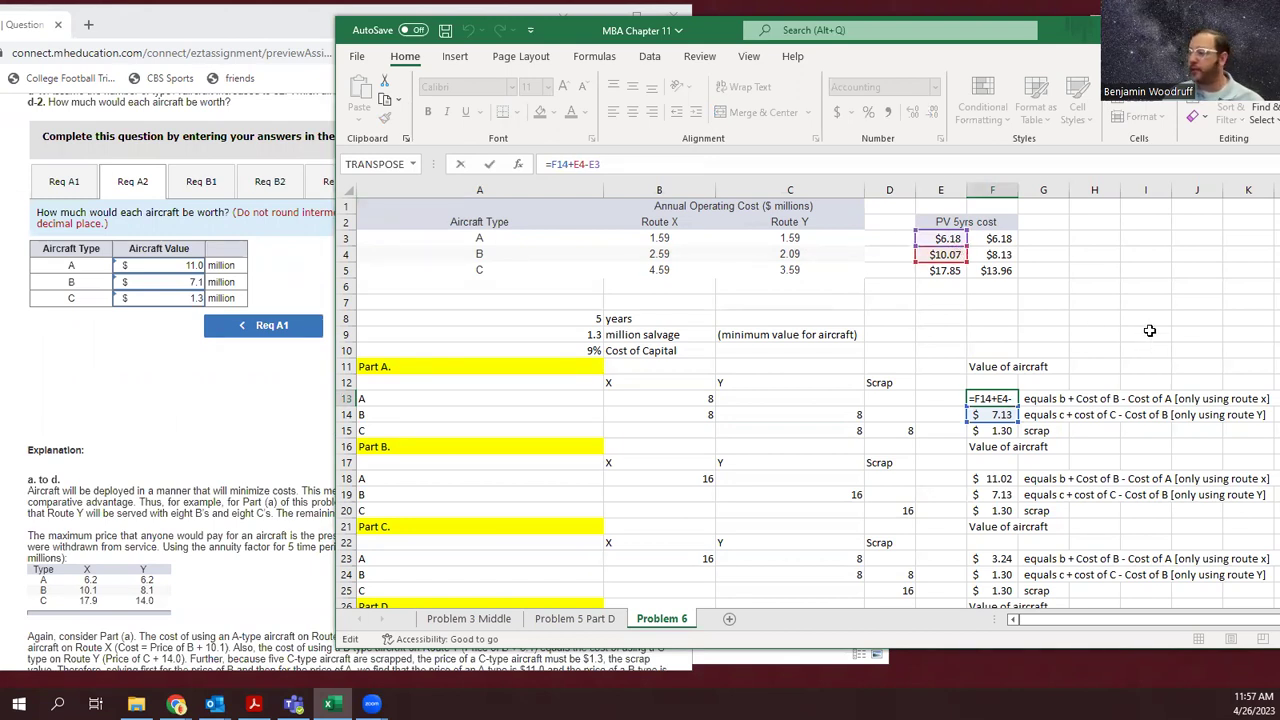
{"action": "left_click", "coordinate": [619, 162]}
{"action": "key", "text": "Return"}
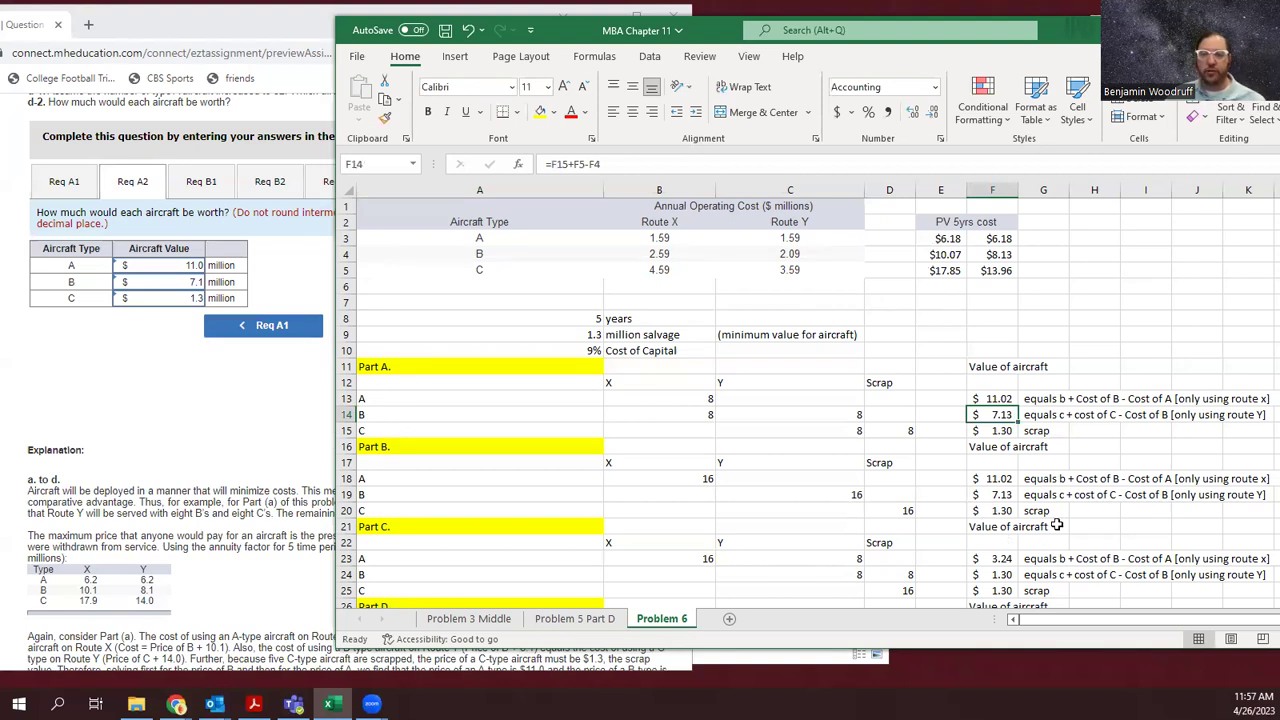
{"action": "scroll", "coordinate": [1069, 503], "scroll_direction": "down", "scroll_amount": 2}
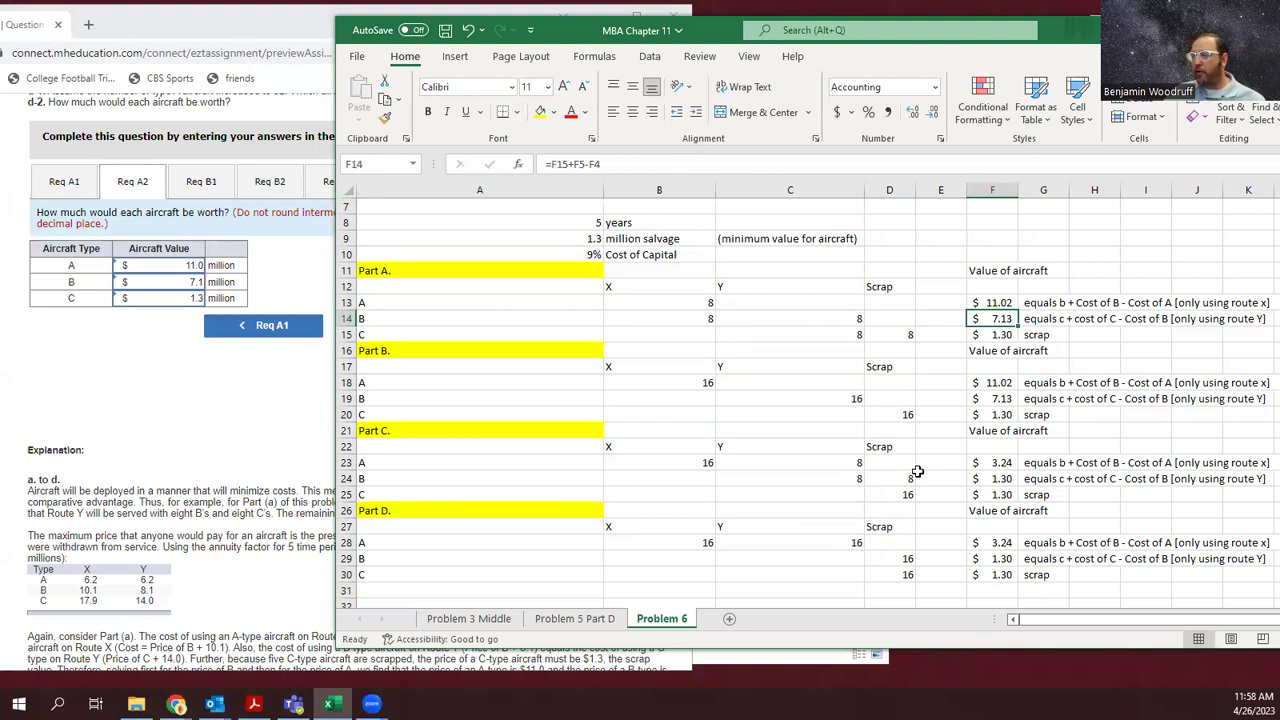
{"action": "left_click", "coordinate": [1001, 463]}
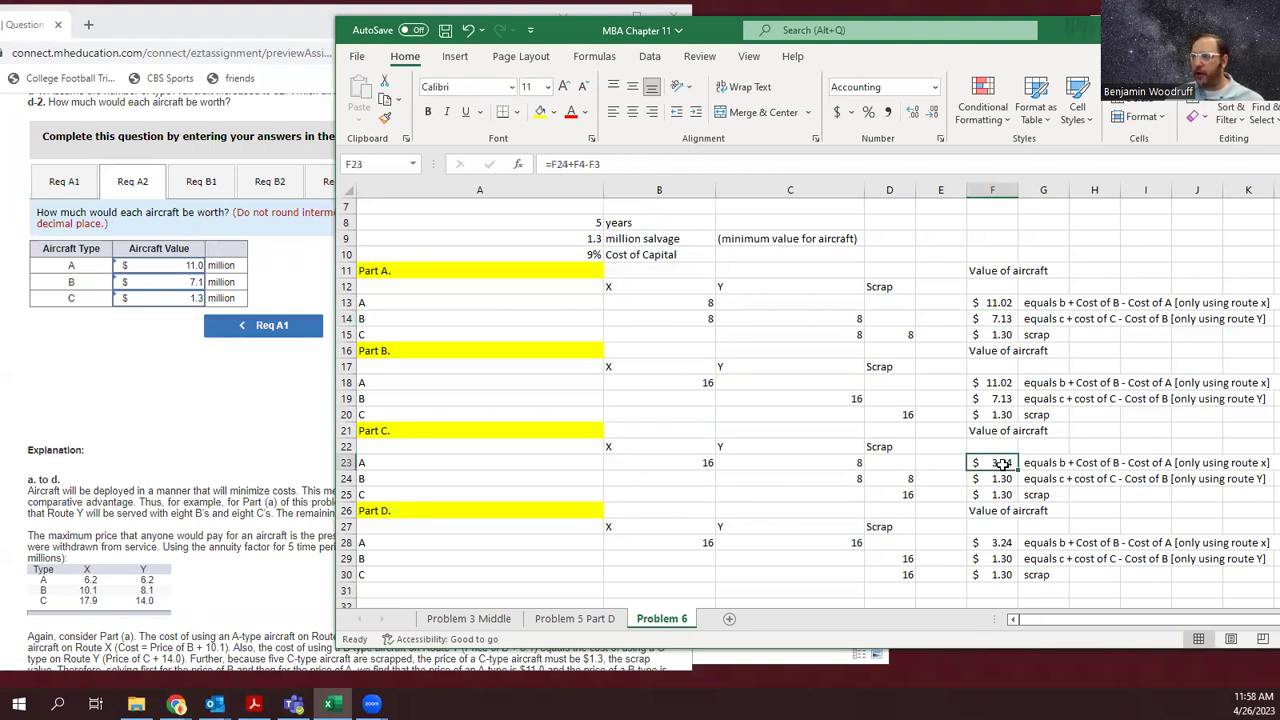
{"action": "left_click", "coordinate": [582, 167]}
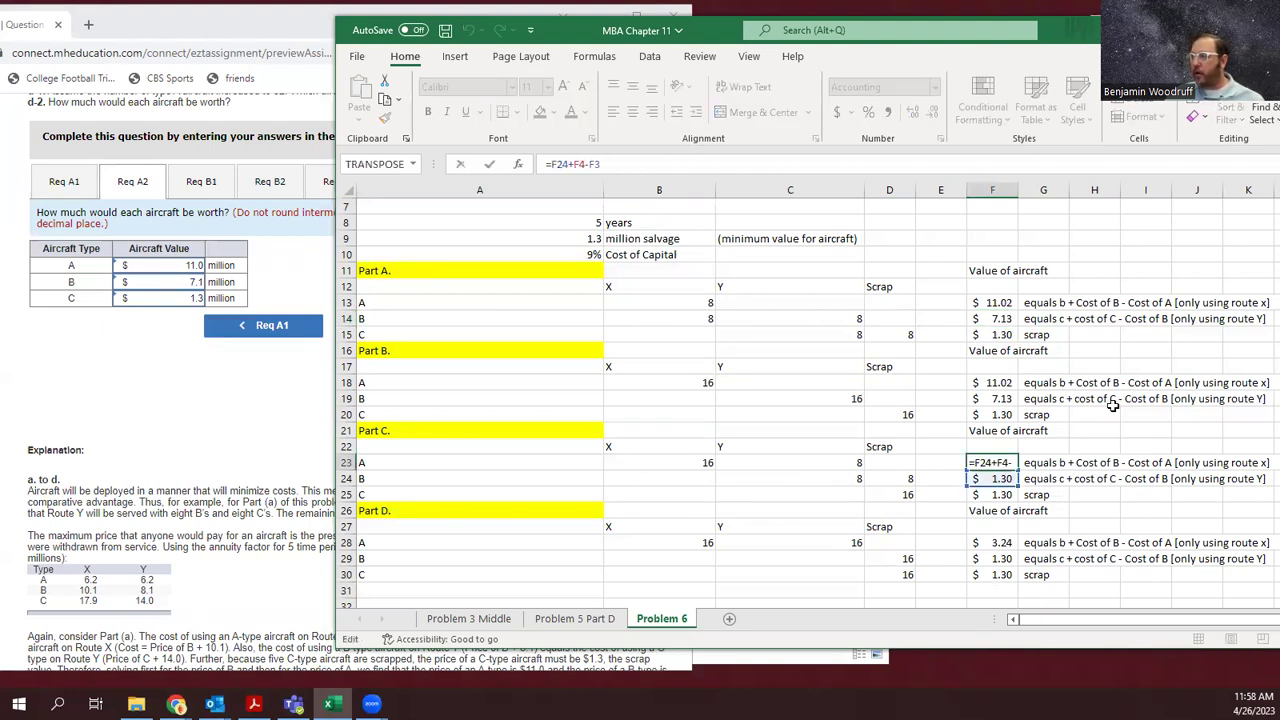
{"action": "scroll", "coordinate": [1112, 405], "scroll_direction": "up", "scroll_amount": 2}
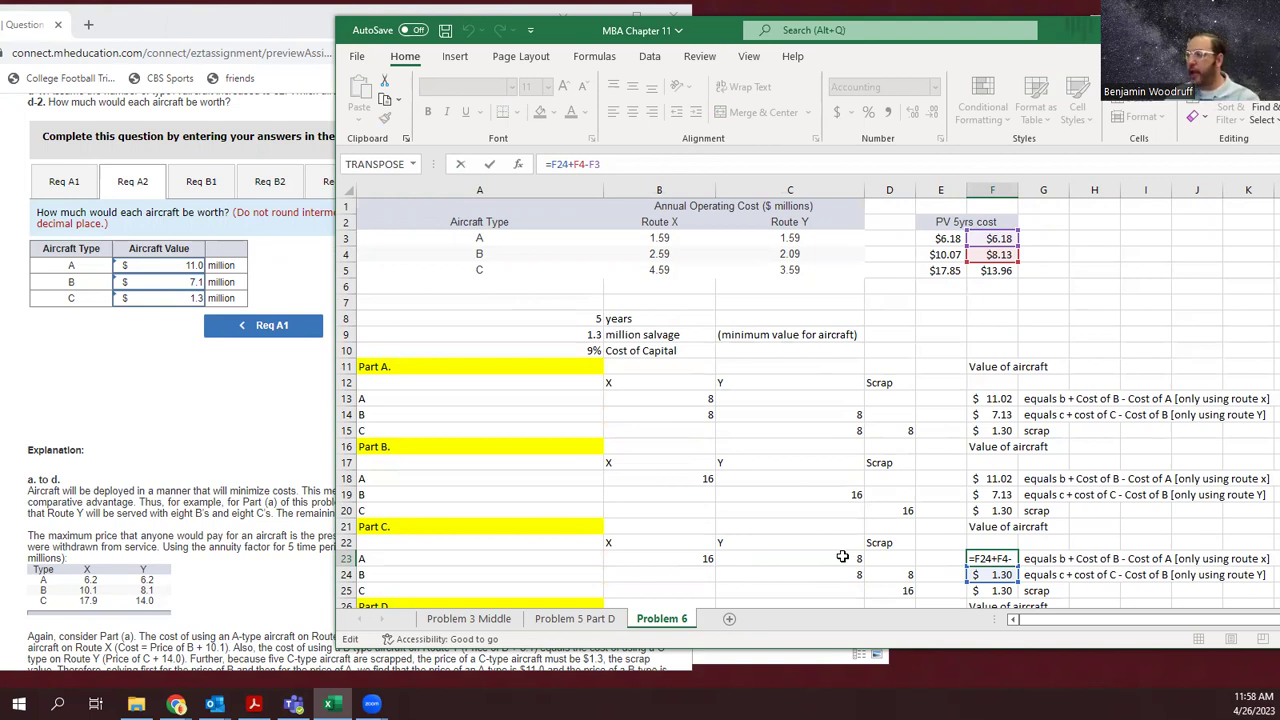
{"action": "key", "text": "Return"}
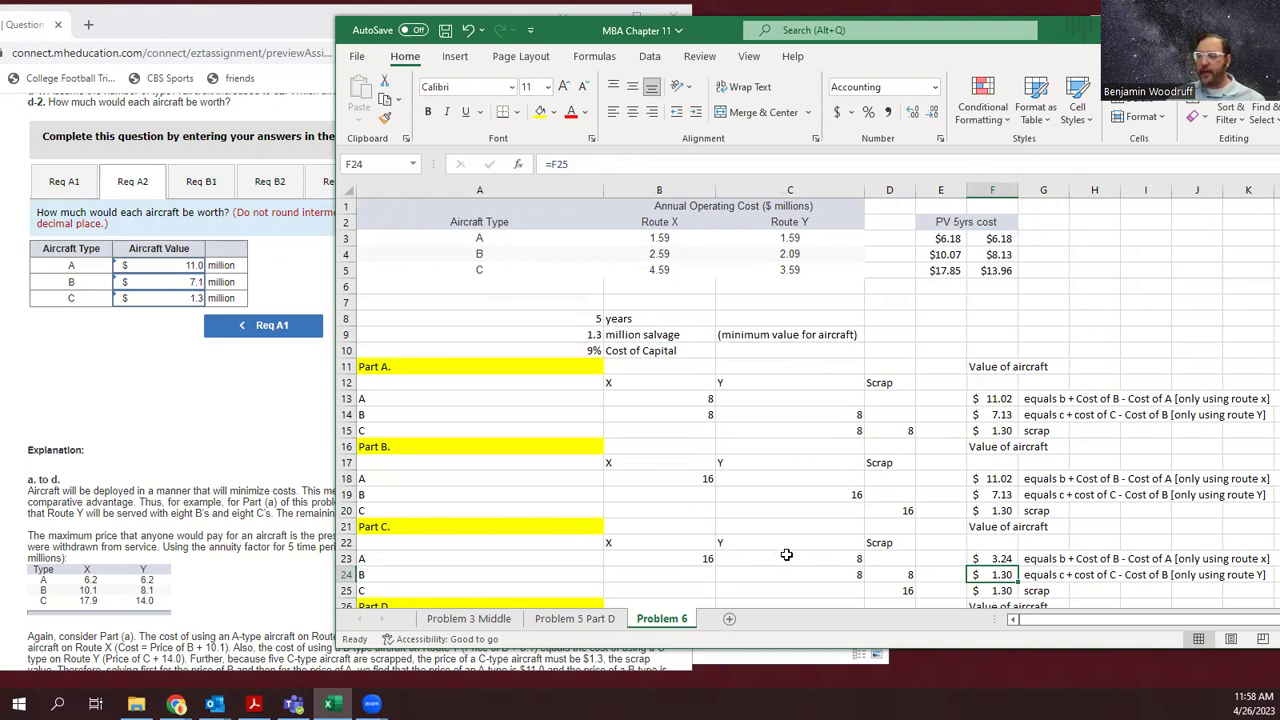
{"action": "scroll", "coordinate": [1013, 557], "scroll_direction": "down", "scroll_amount": 1}
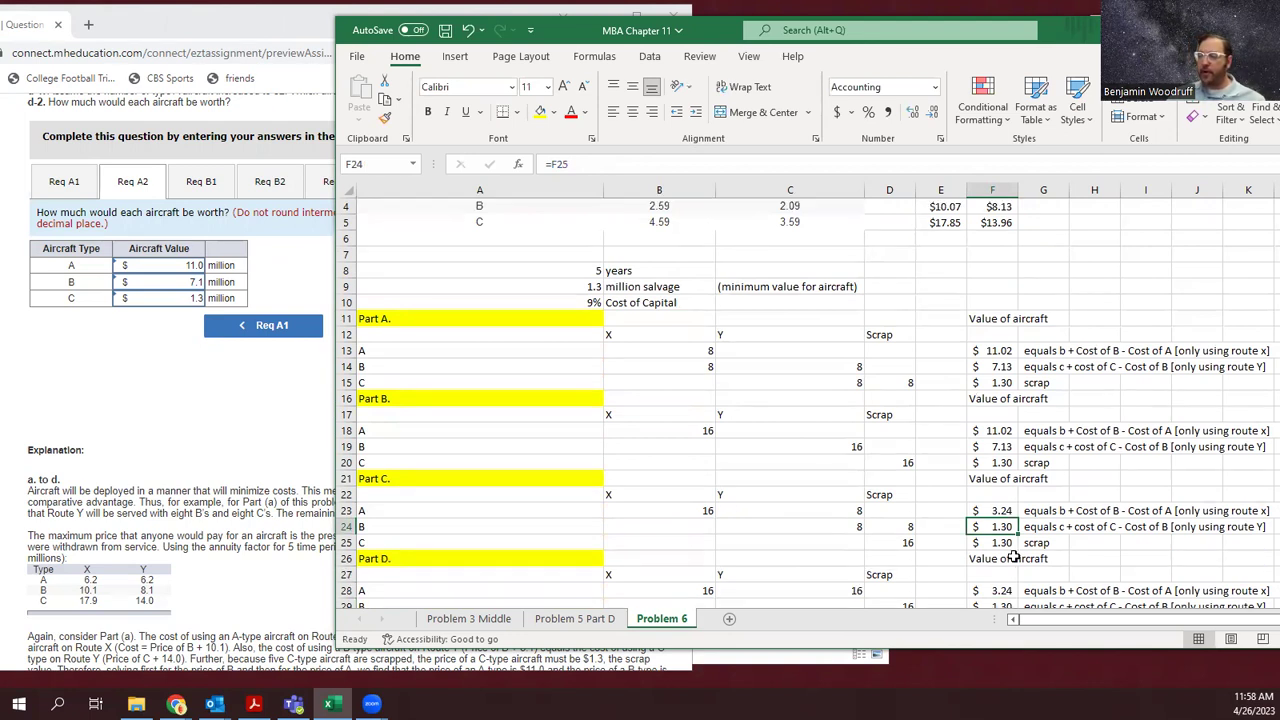
{"action": "scroll", "coordinate": [1013, 557], "scroll_direction": "down", "scroll_amount": 1}
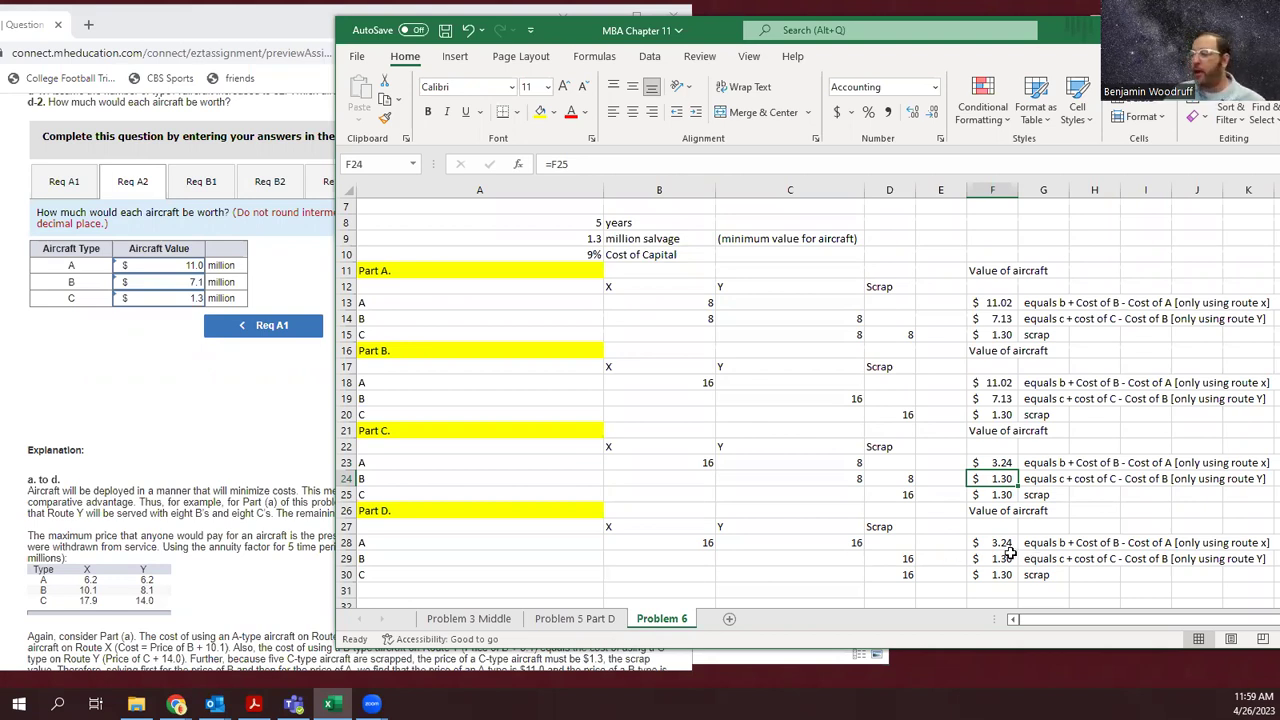
{"action": "left_click", "coordinate": [1007, 540]}
{"action": "scroll", "coordinate": [1007, 540], "scroll_direction": "up", "scroll_amount": 2}
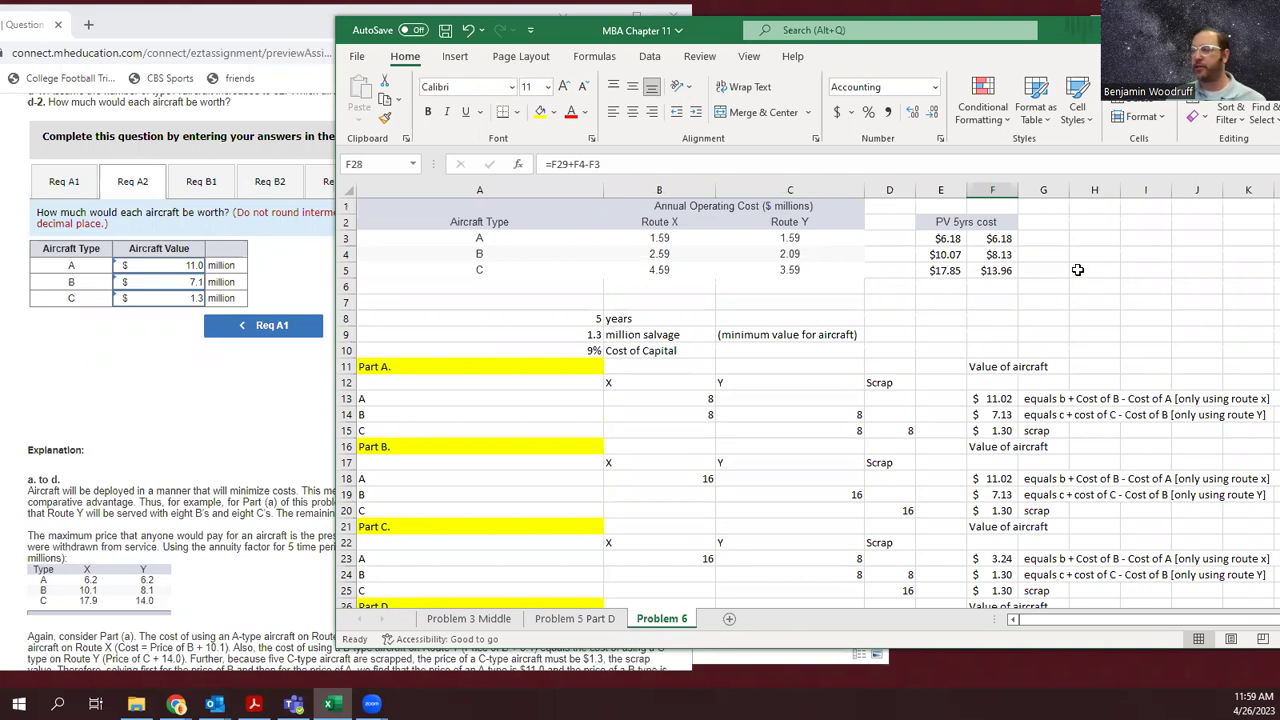
{"action": "scroll", "coordinate": [1148, 440], "scroll_direction": "down", "scroll_amount": 2}
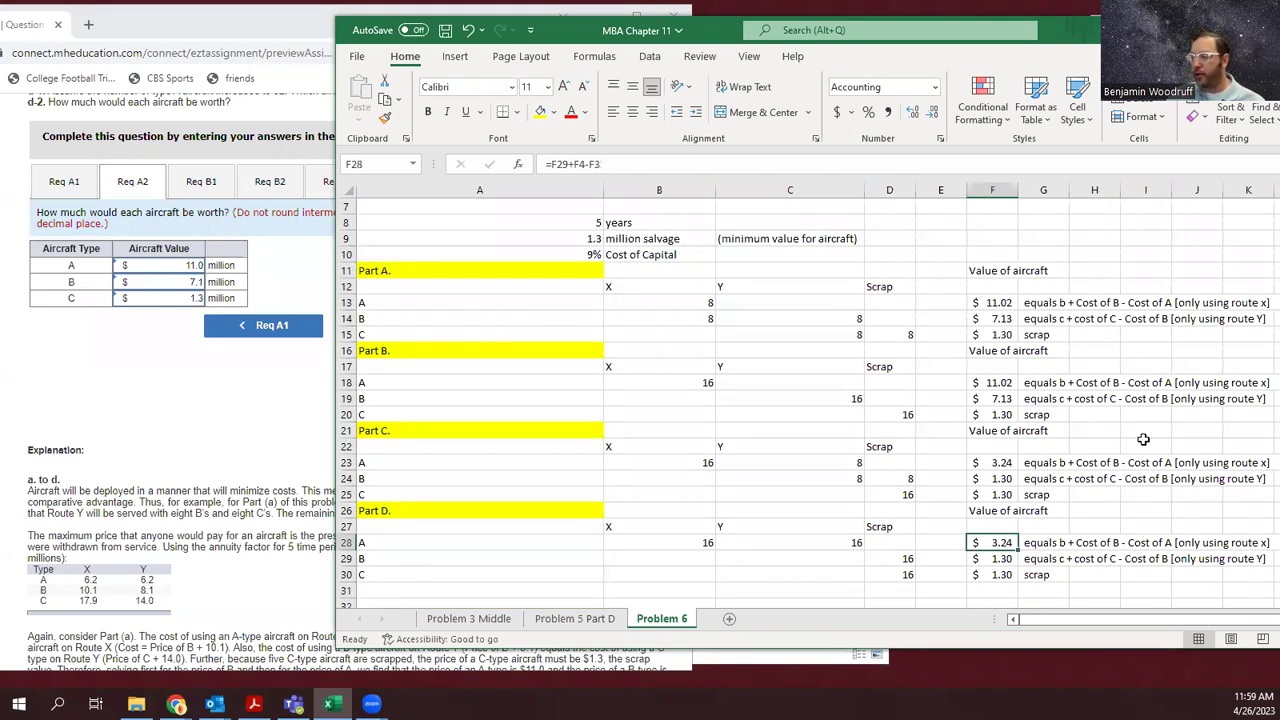
{"action": "scroll", "coordinate": [1140, 443], "scroll_direction": "down", "scroll_amount": 2}
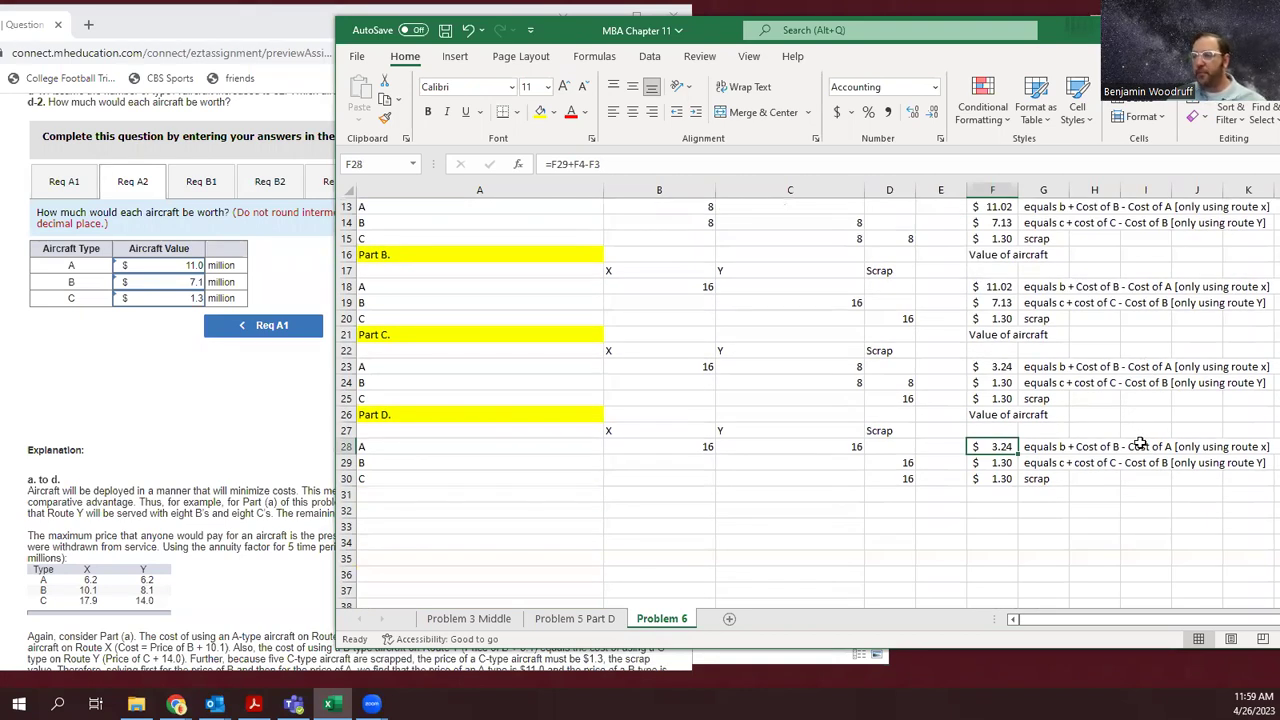
Review Connect's Part D route and aircraft worth answers.
{"action": "left_click", "coordinate": [276, 470]}
{"action": "scroll", "coordinate": [410, 477], "scroll_direction": "up", "scroll_amount": 1}
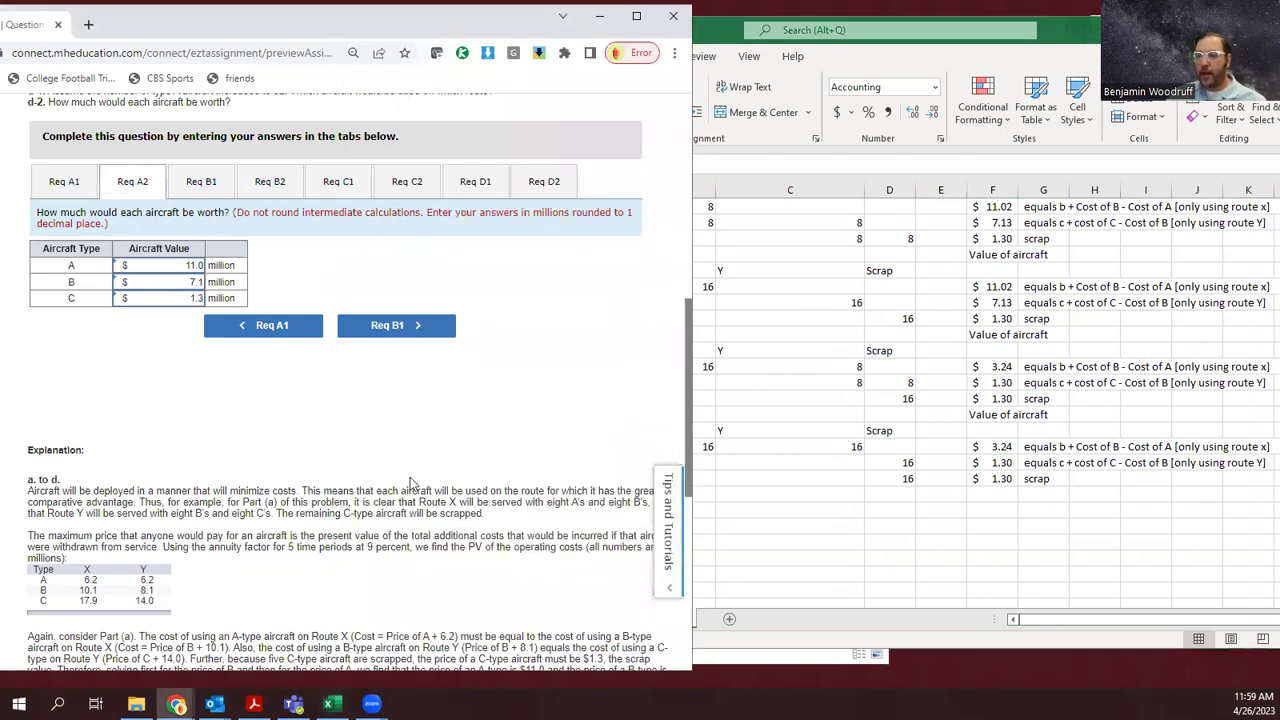
{"action": "scroll", "coordinate": [410, 477], "scroll_direction": "down", "scroll_amount": 2}
{"action": "scroll", "coordinate": [420, 460], "scroll_direction": "up", "scroll_amount": 2}
{"action": "scroll", "coordinate": [450, 430], "scroll_direction": "up", "scroll_amount": 2}
{"action": "left_click", "coordinate": [475, 421]}
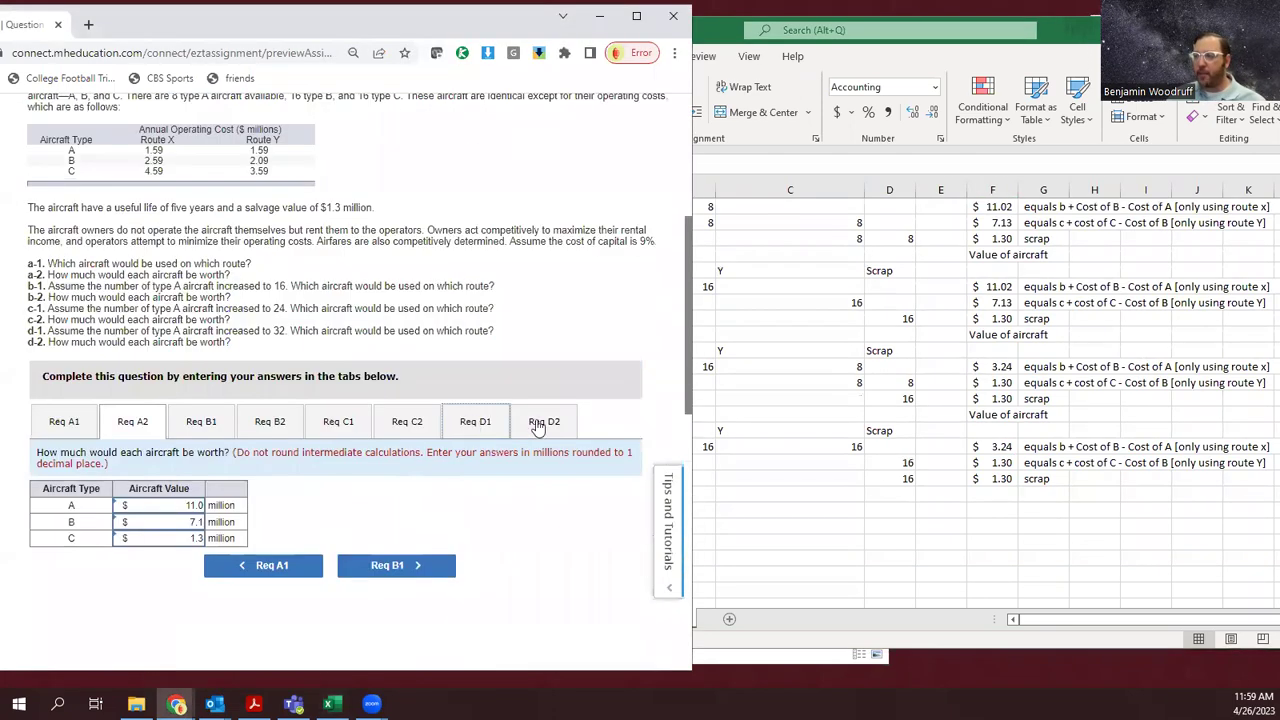
{"action": "left_click", "coordinate": [544, 421]}
{"action": "scroll", "coordinate": [568, 496], "scroll_direction": "down", "scroll_amount": 2}
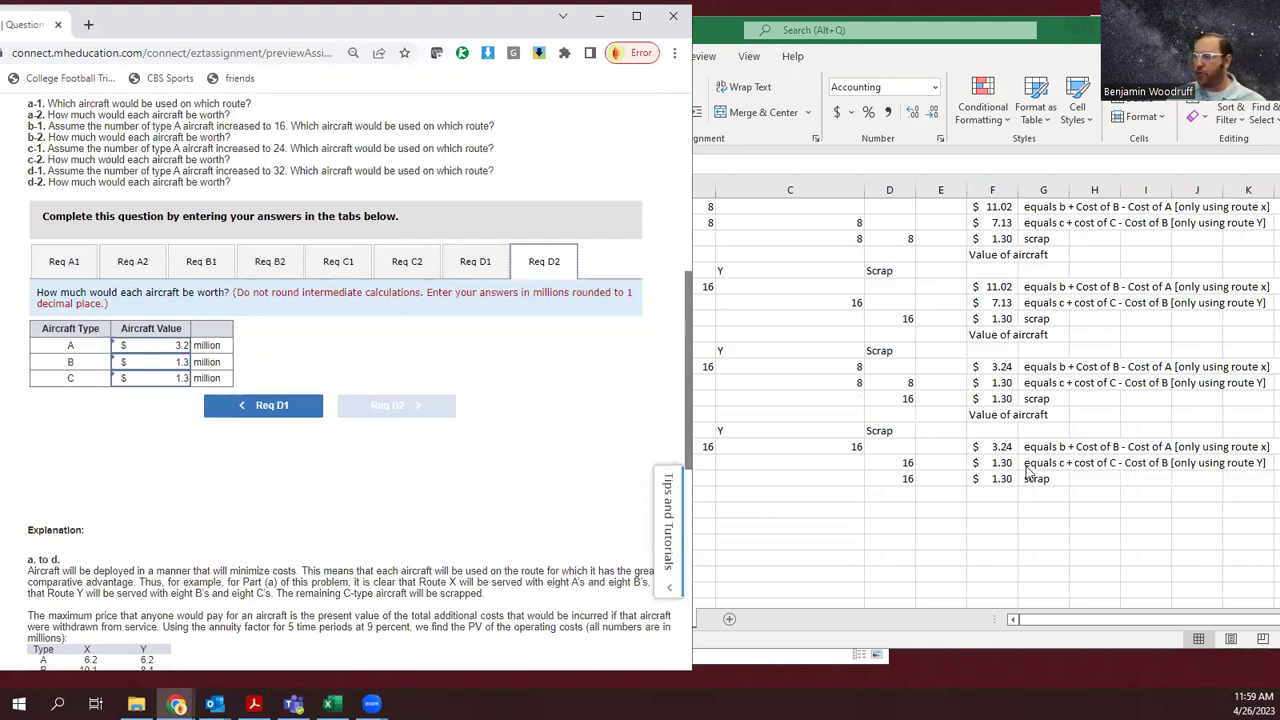
Page back through the Part C and B aircraft worth answers to Part A.
{"action": "left_click", "coordinate": [408, 264]}
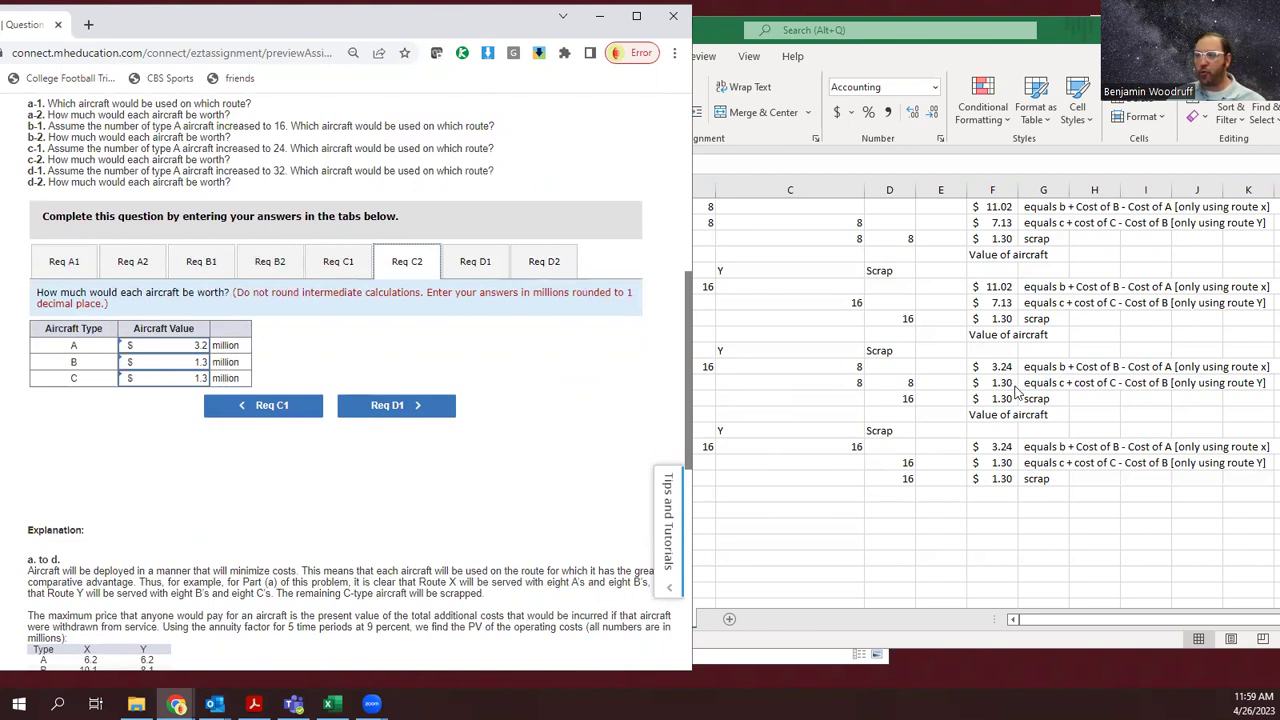
{"action": "left_click", "coordinate": [270, 263]}
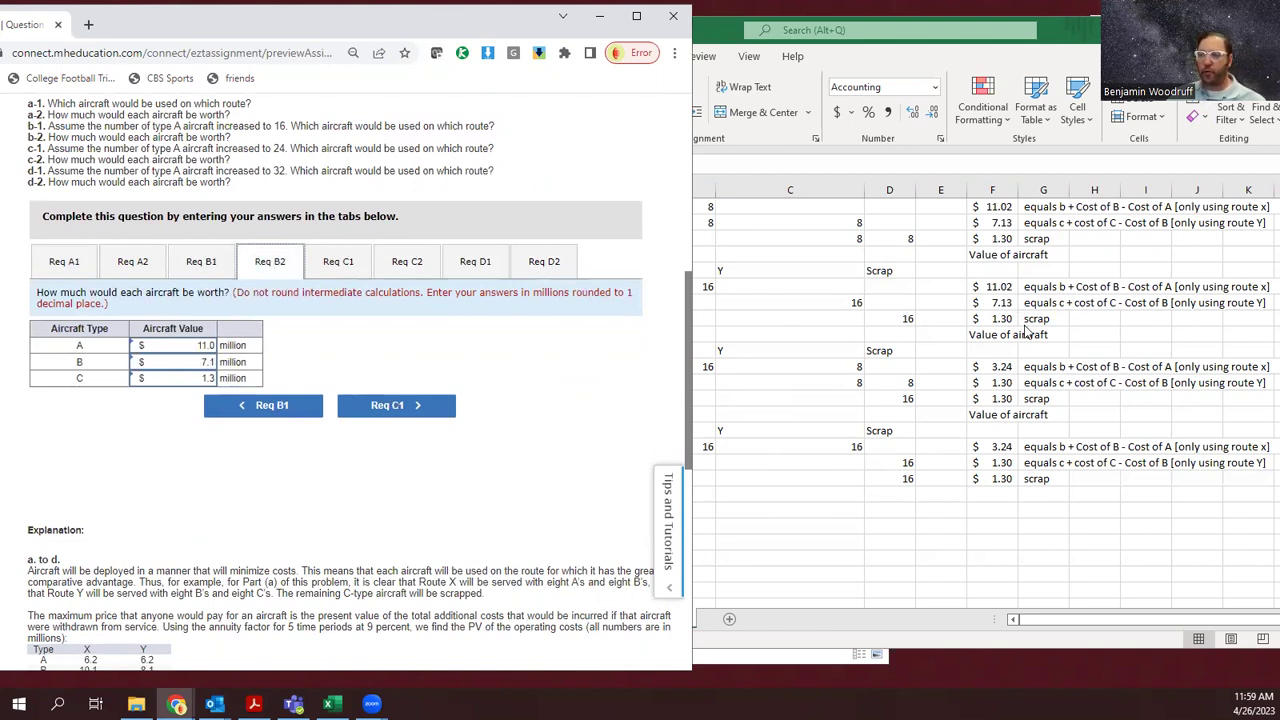
{"action": "left_click", "coordinate": [133, 262]}
{"action": "scroll", "coordinate": [1030, 390], "scroll_direction": "up", "scroll_amount": 1}
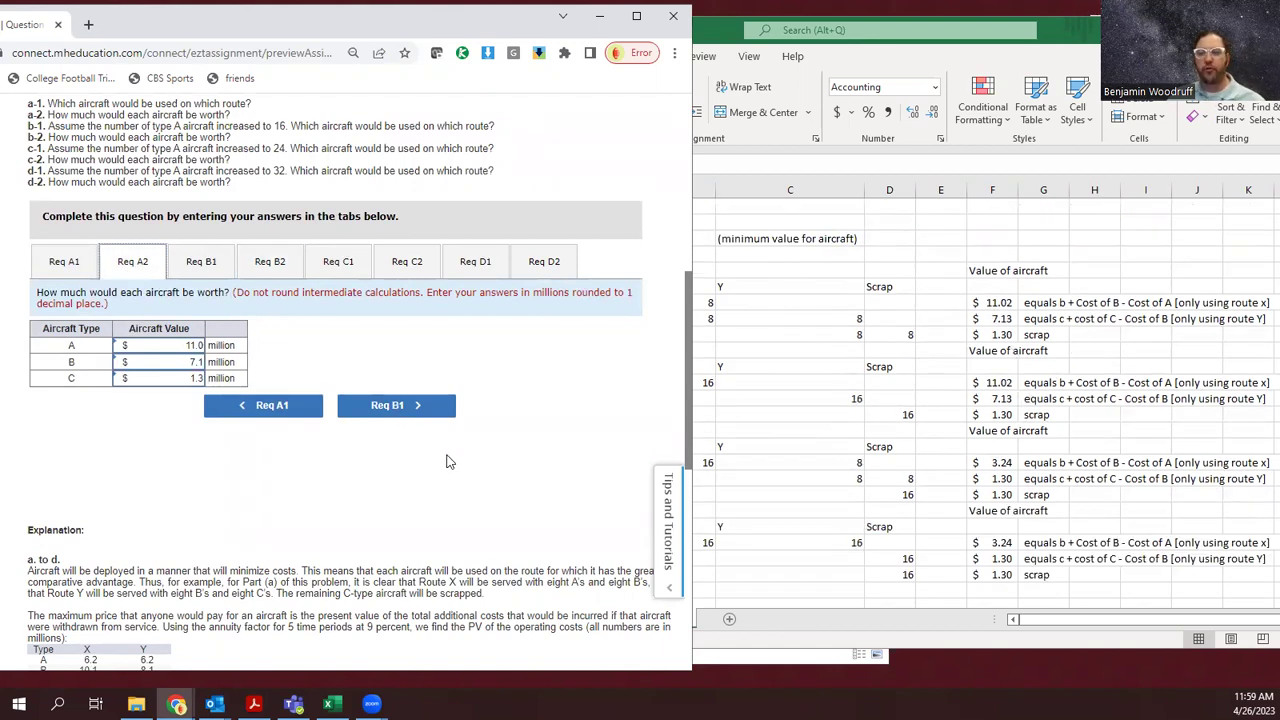
{"action": "scroll", "coordinate": [490, 490], "scroll_direction": "up", "scroll_amount": 2}
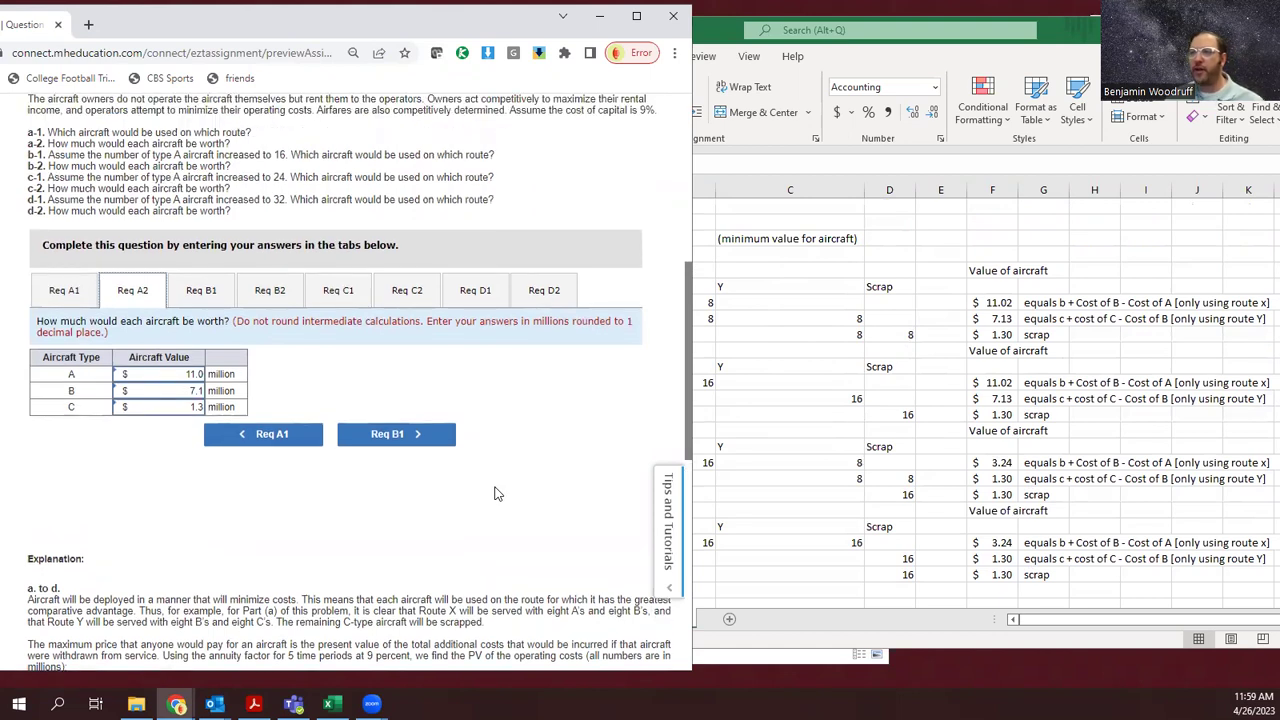